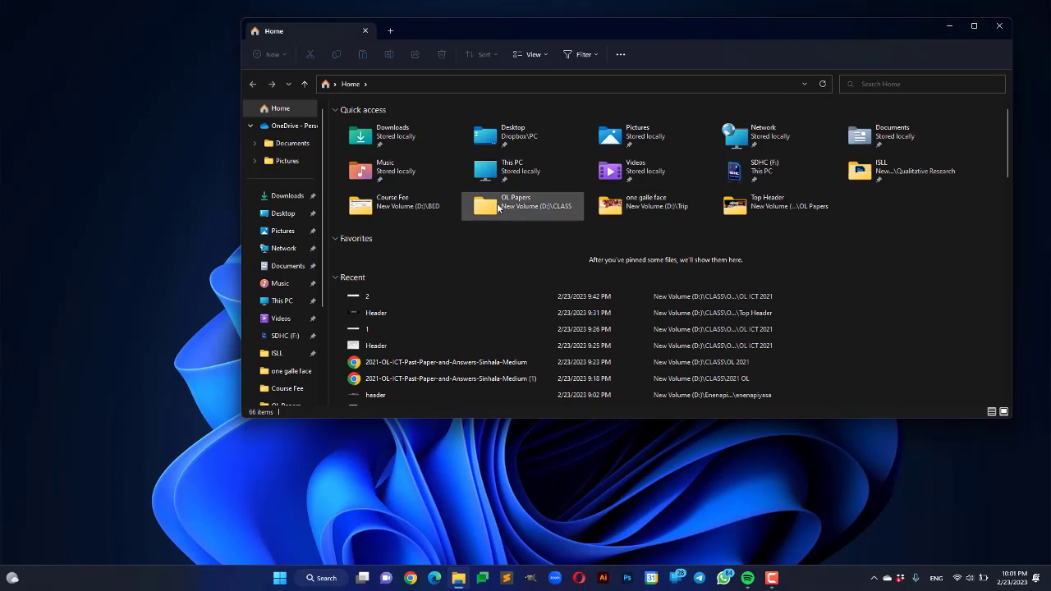
Go to the CLASS folder on New Volume (D:).
double_click(501, 206)
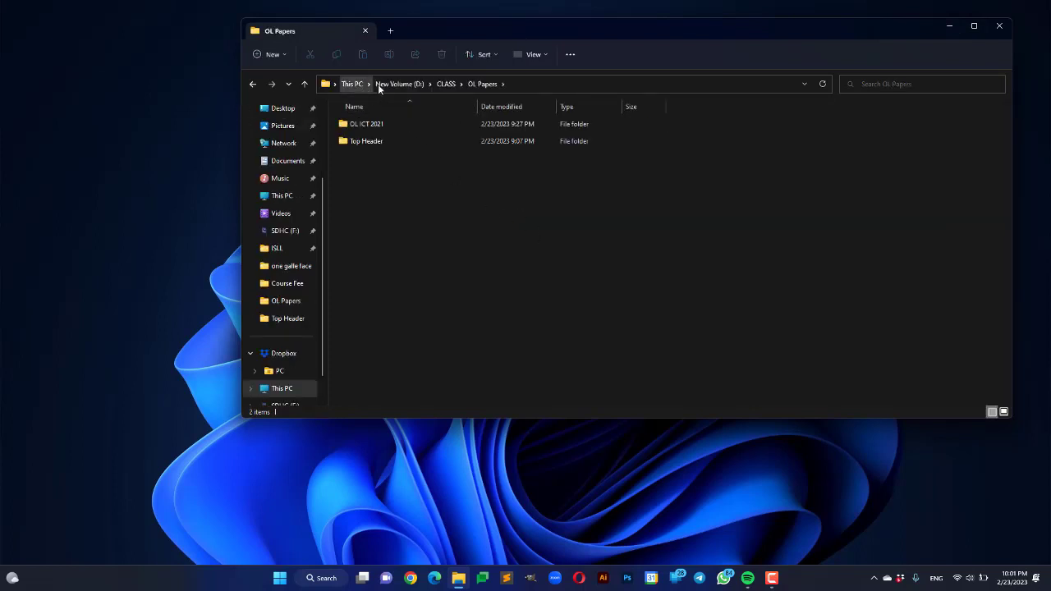
click(409, 89)
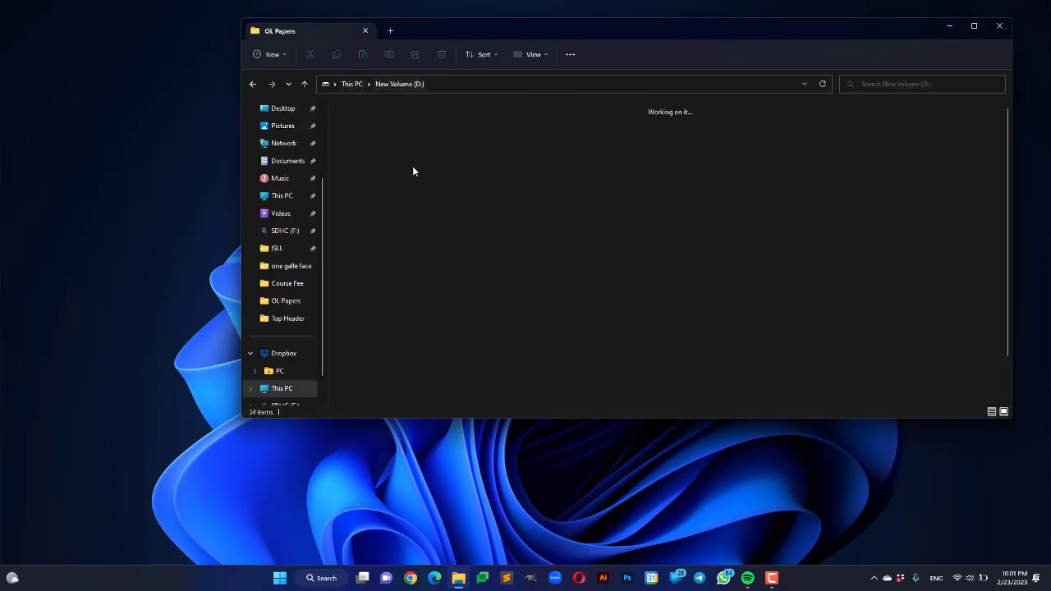
double_click(531, 133)
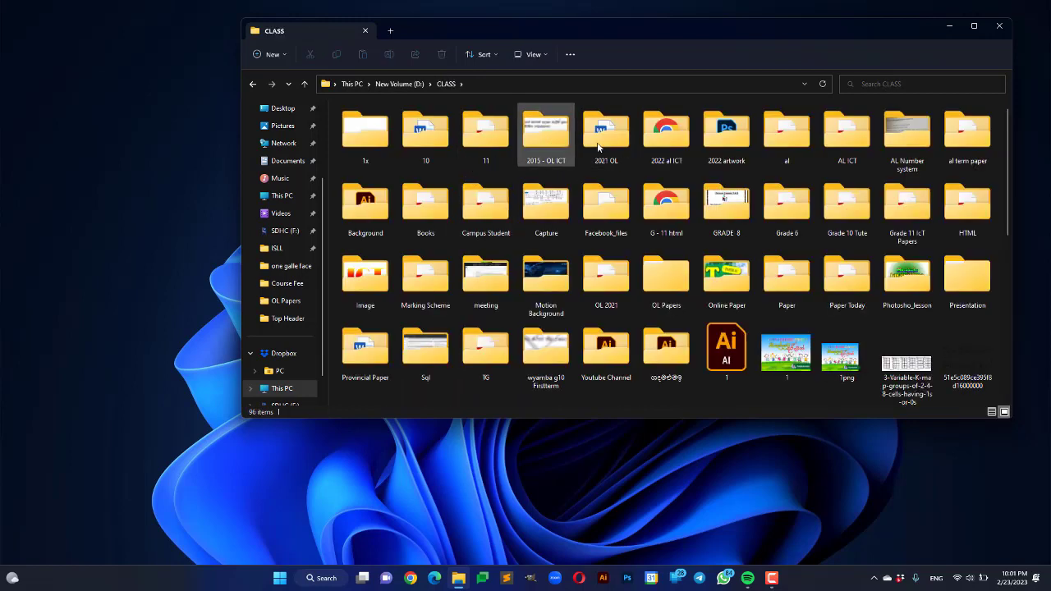
click(654, 143)
double_click(654, 144)
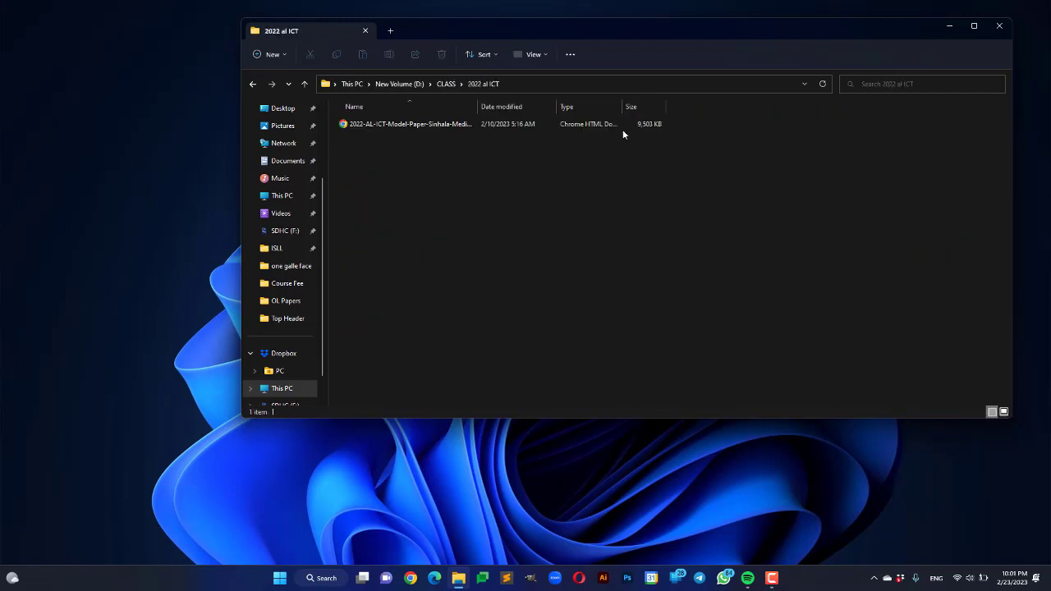
click(303, 84)
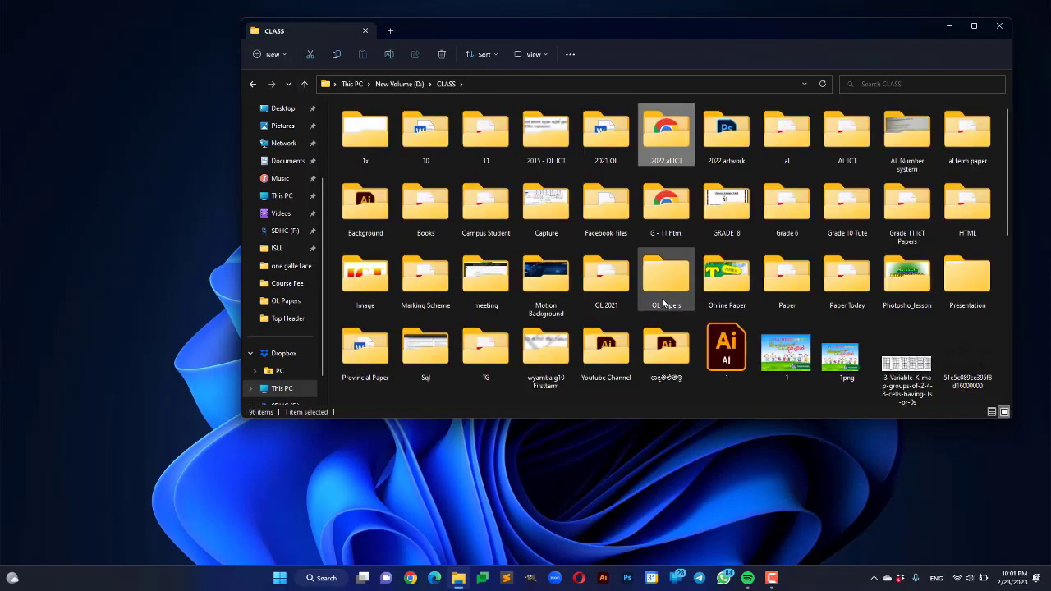
Open the 2021 OL ICT past paper PDF from the OL 2021 folder in Chrome and maximize its window.
double_click(617, 287)
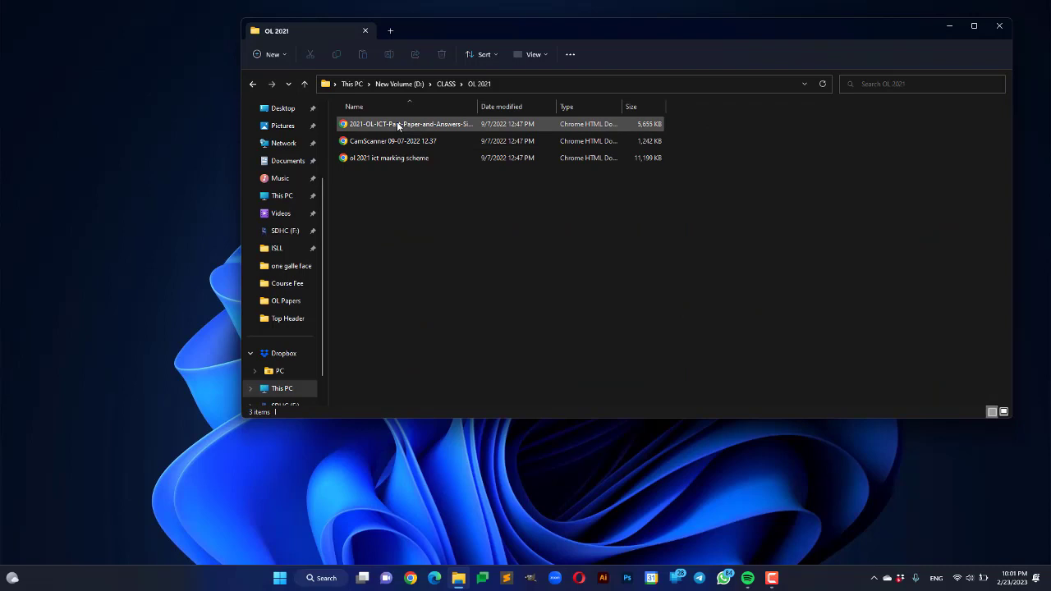
double_click(398, 126)
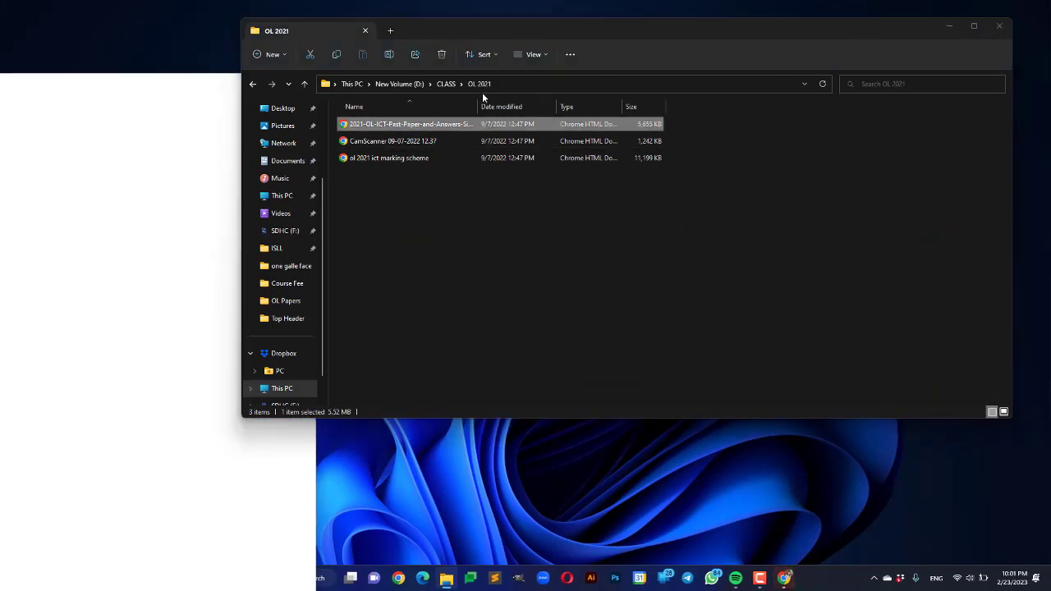
key(super+Down)
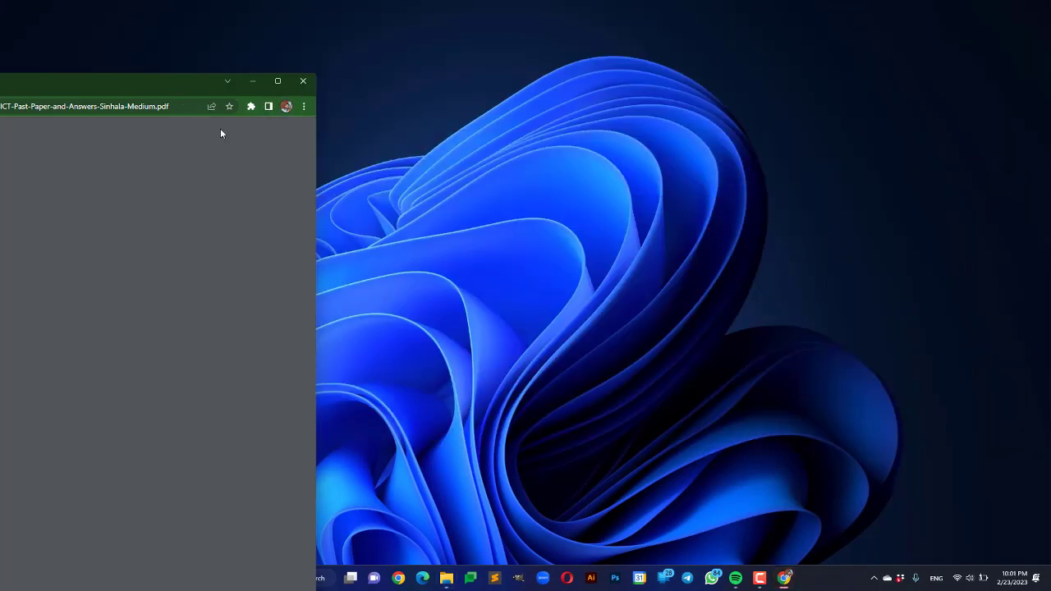
drag(182, 81, 763, 65)
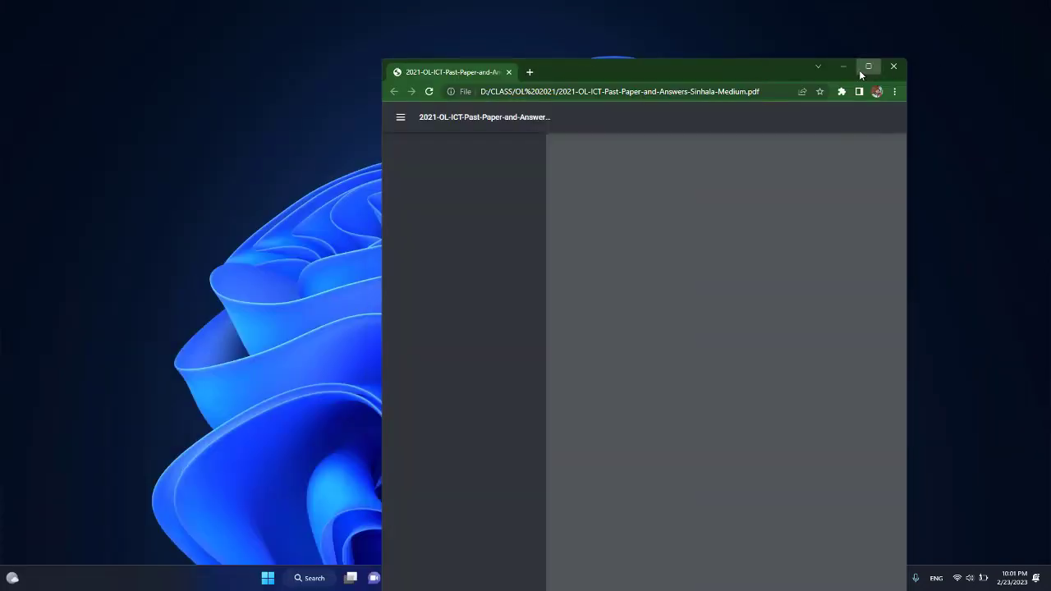
click(862, 69)
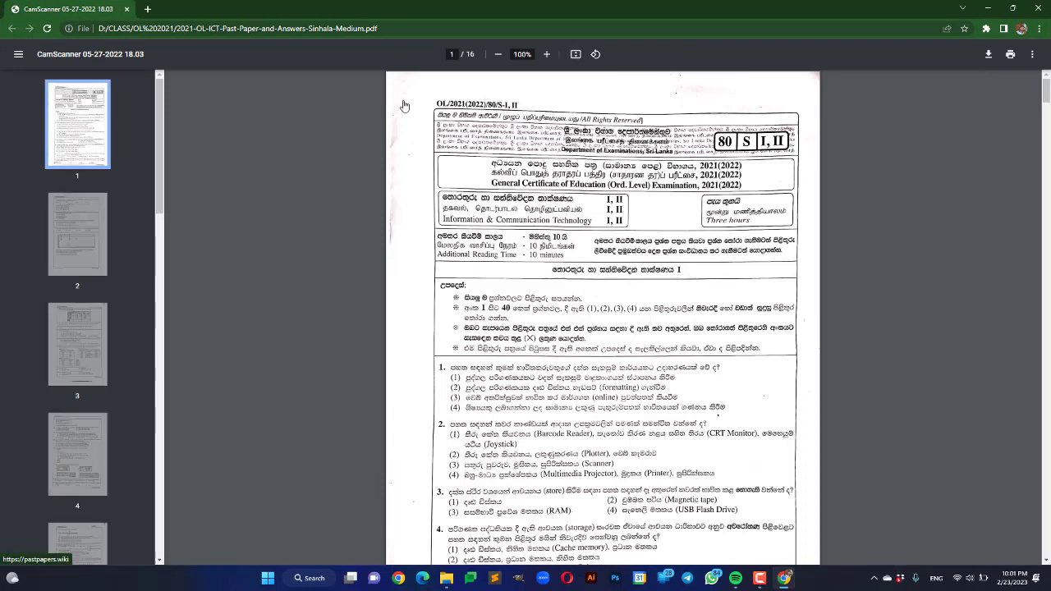
Set the PDF's zoom level to 175%.
click(523, 55)
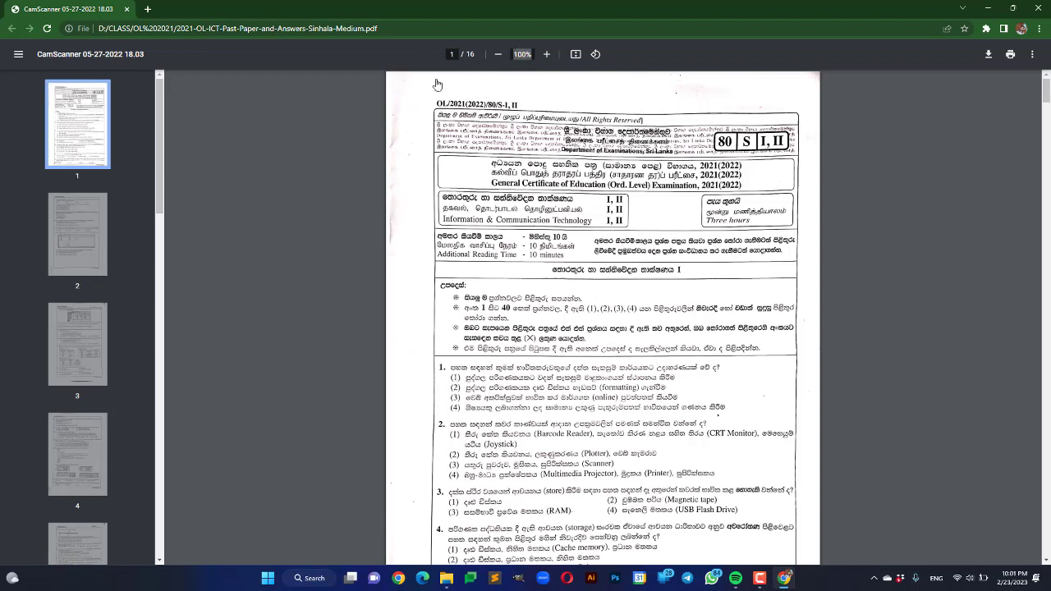
key(Return)
drag(528, 54, 515, 55)
text(175)
key(Return)
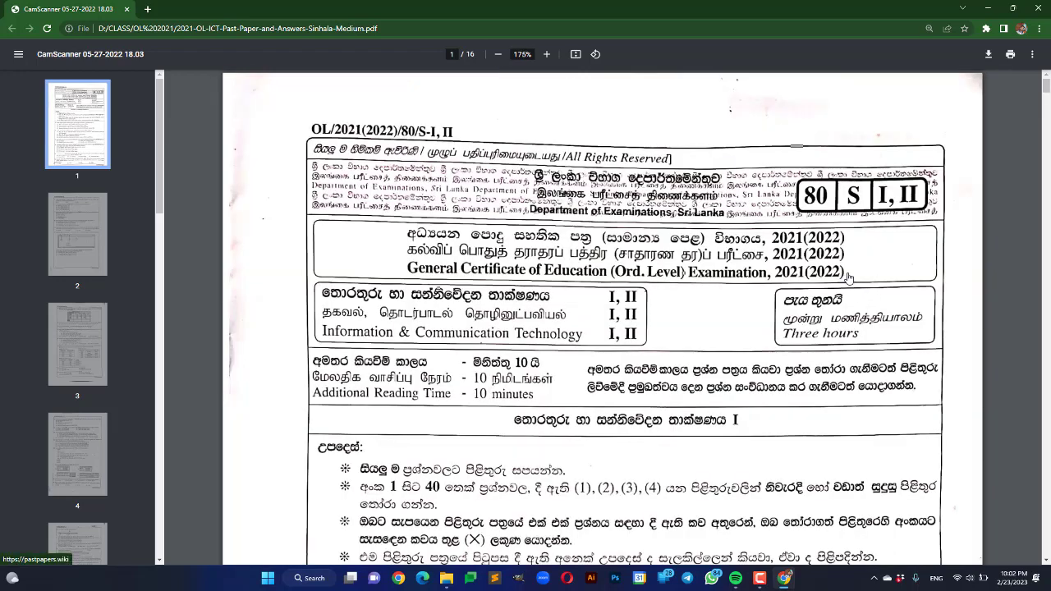
Launch Snipping Tool and capture a rectangular snip of the paper's header and instructions above question 1.
drag(1047, 91, 1047, 90)
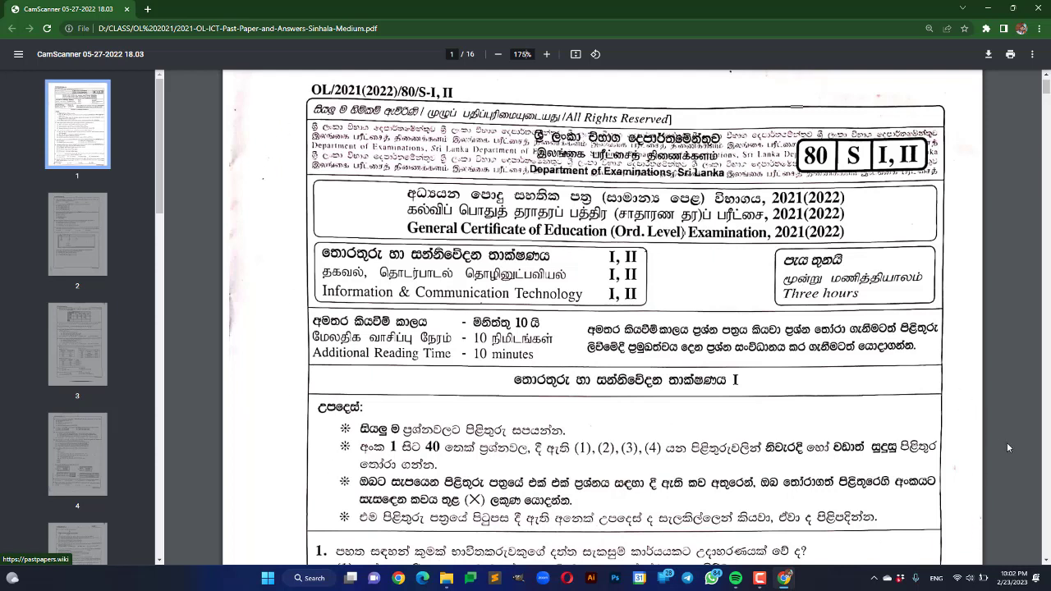
click(312, 578)
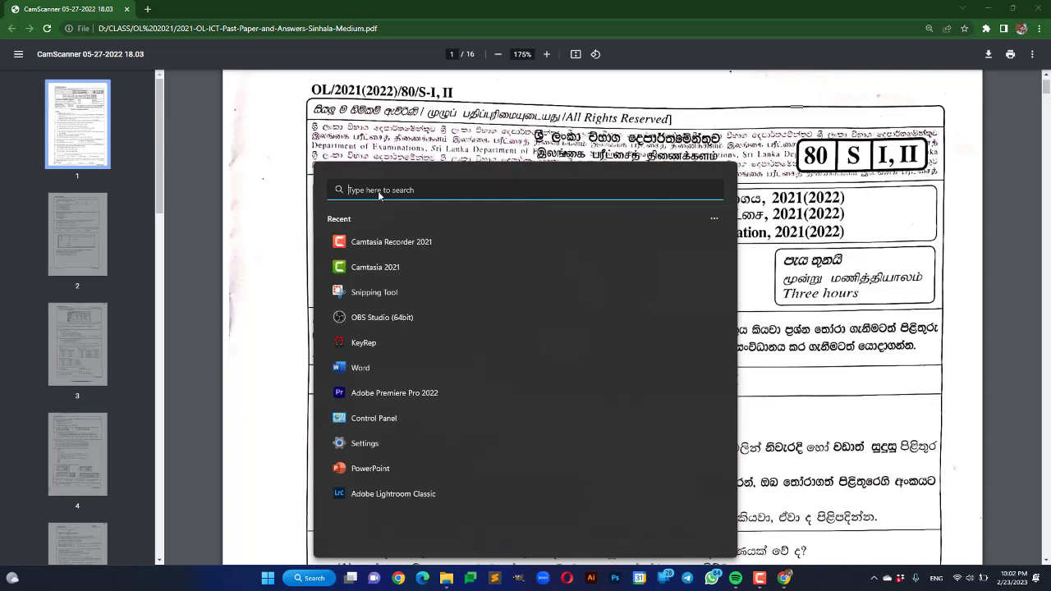
text(Snipping Tool)
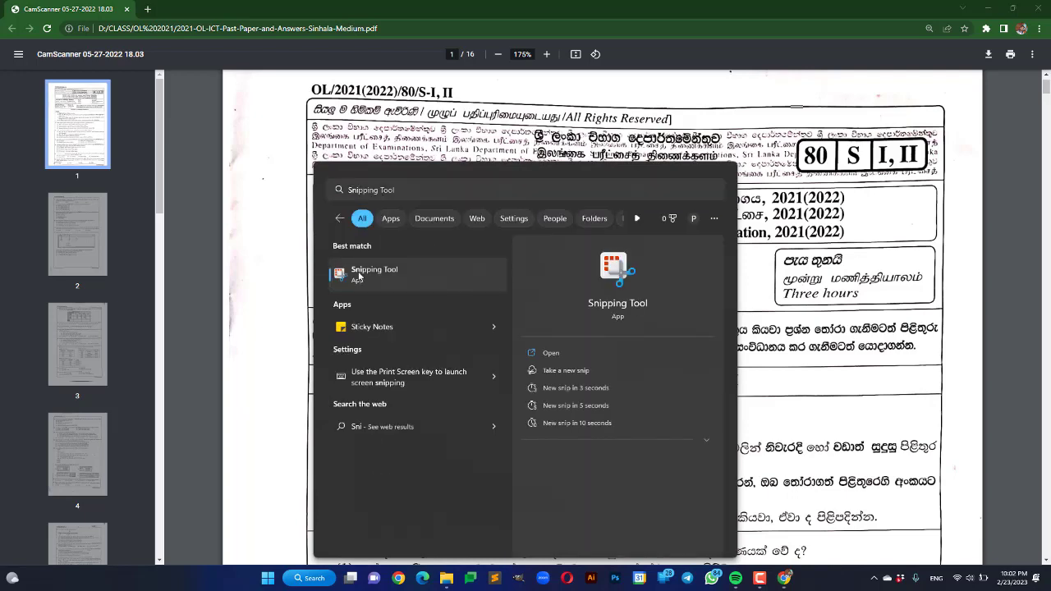
key(Return)
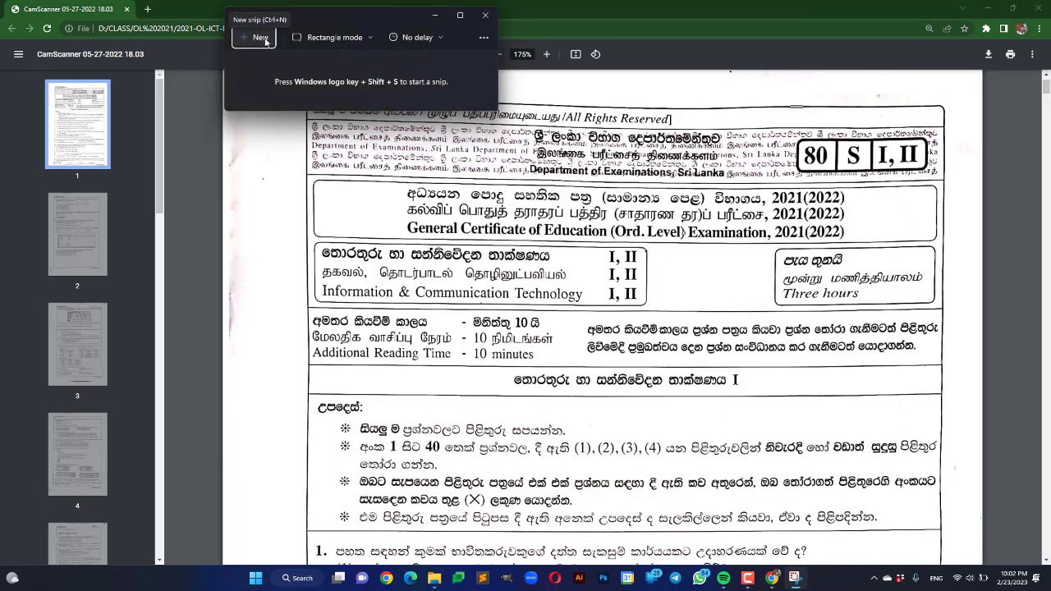
click(260, 39)
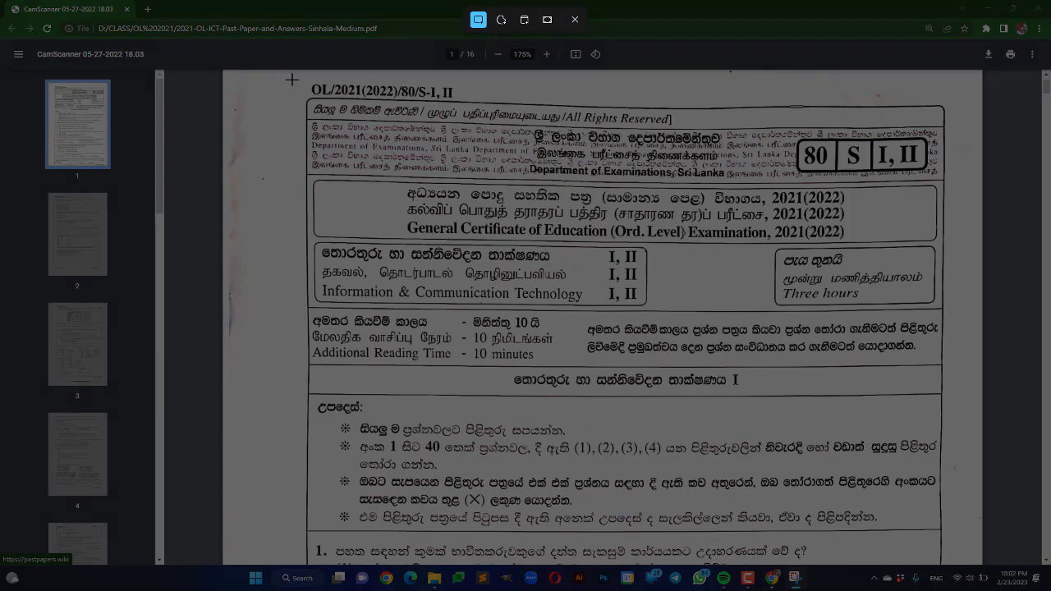
drag(296, 80, 946, 531)
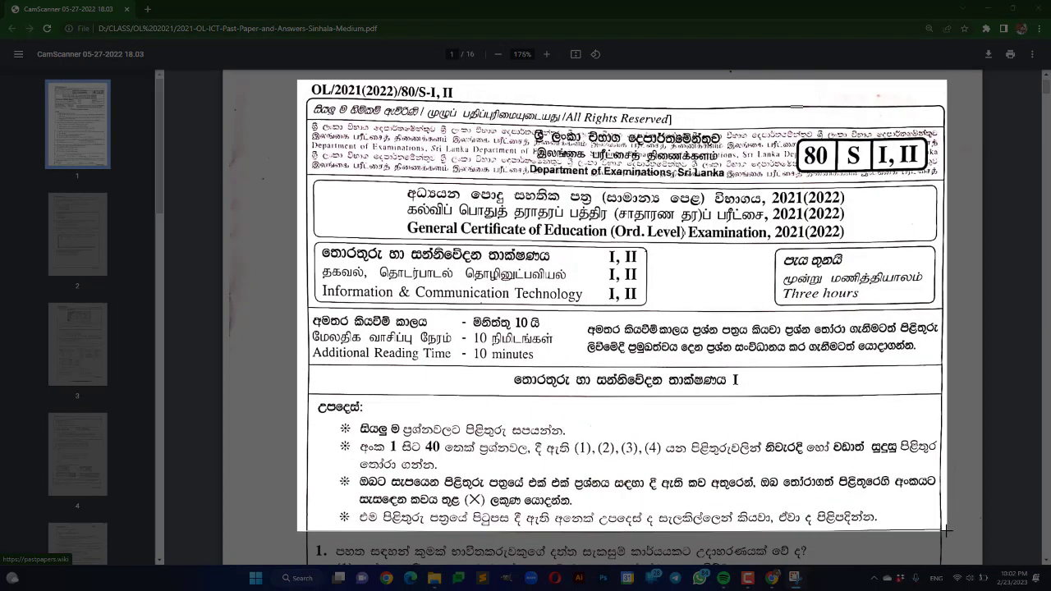
drag(945, 531, 945, 530)
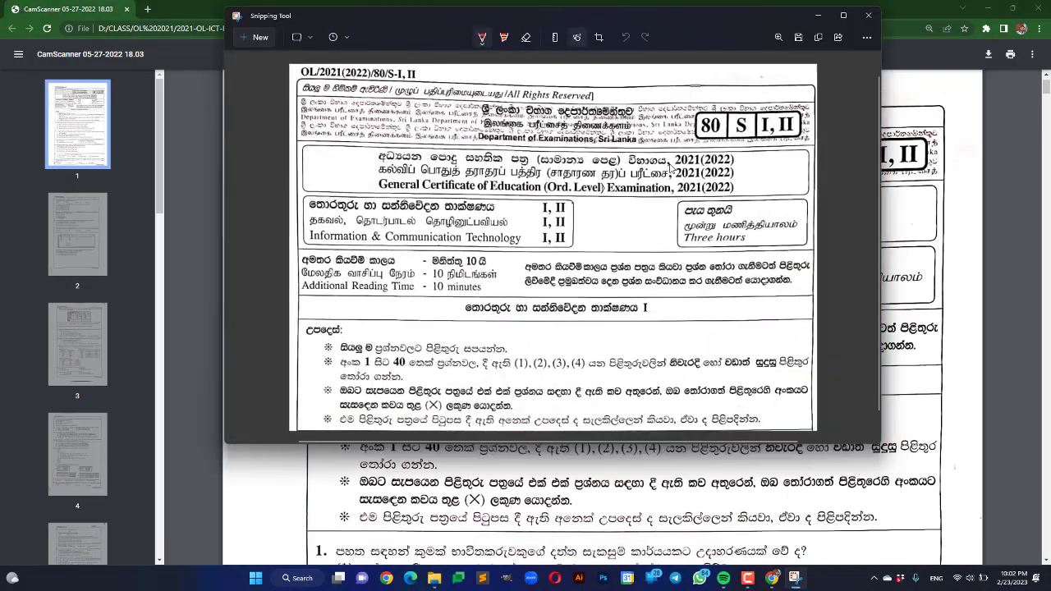
Start saving the snip and delete the existing images Header, 2 and 1 from the OL ICT 2021 folder.
click(799, 38)
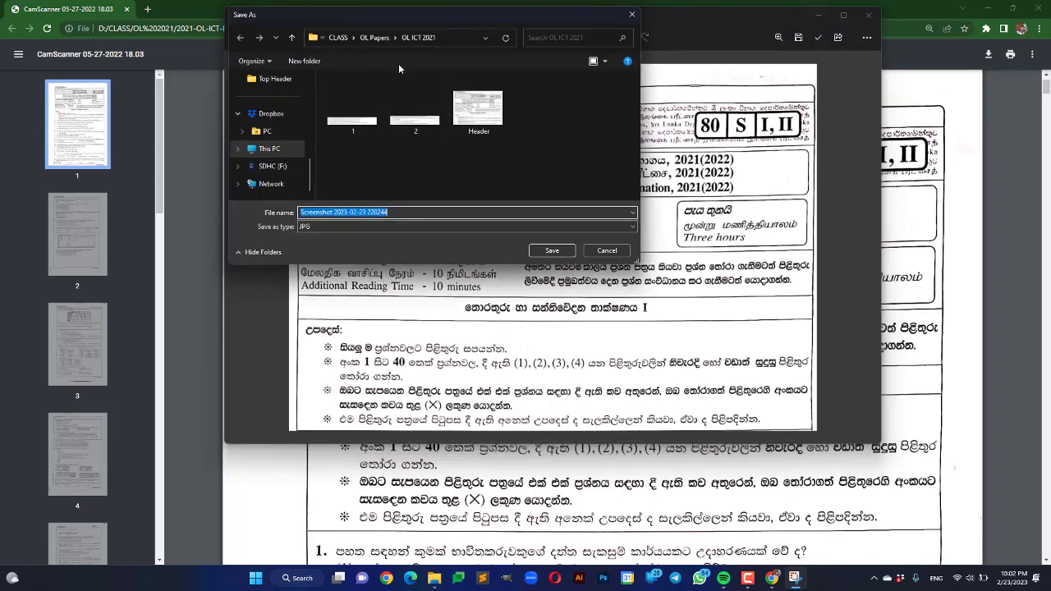
click(425, 122)
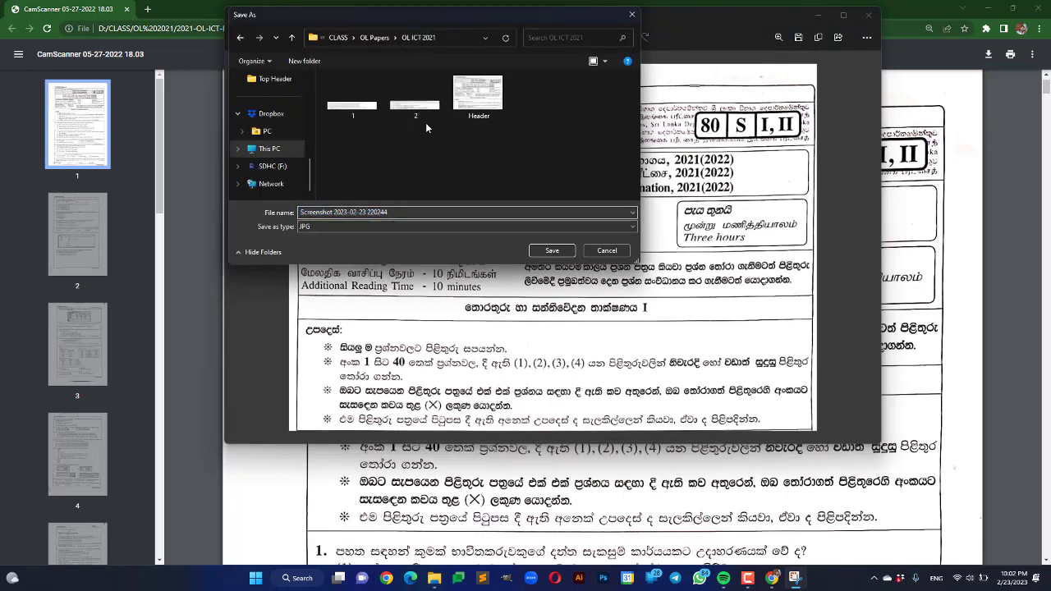
click(466, 98)
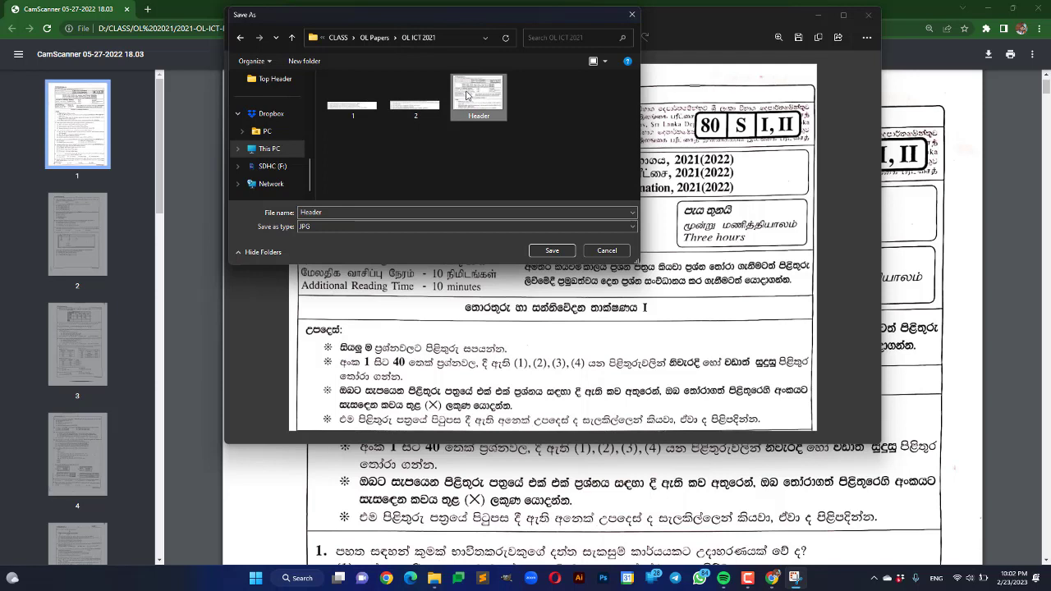
key(Delete)
click(415, 86)
key(Delete)
click(368, 89)
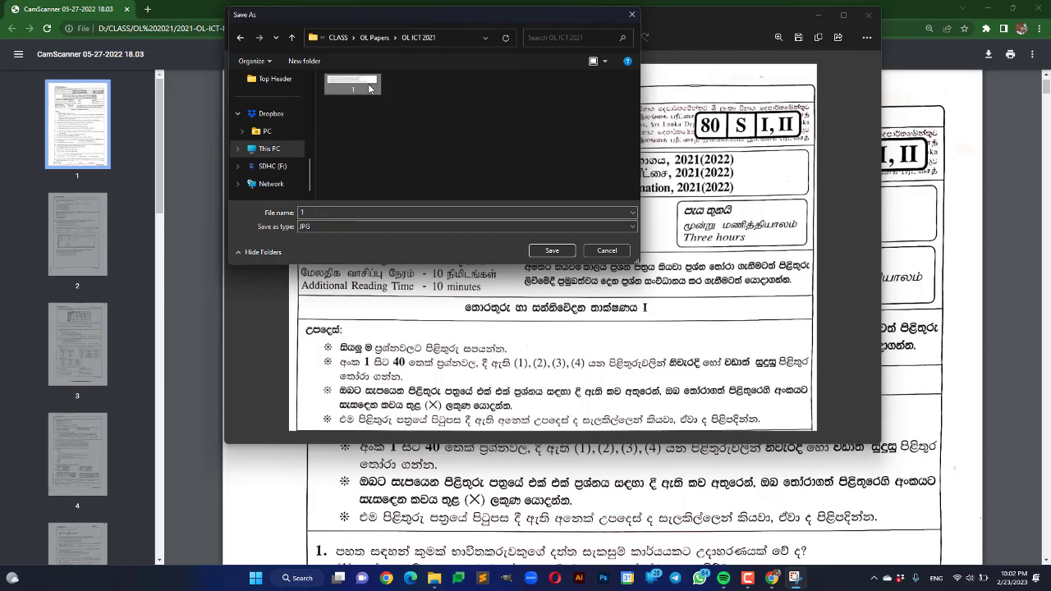
key(Delete)
Save the header snip as a PNG named Header in the OL ICT 2021 folder.
double_click(324, 211)
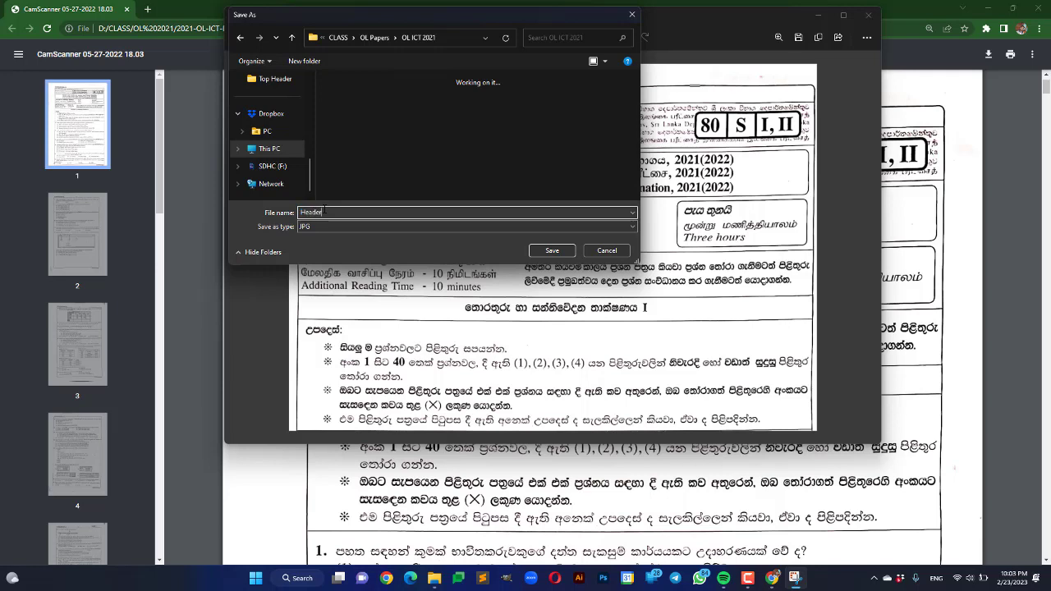
click(454, 226)
click(423, 242)
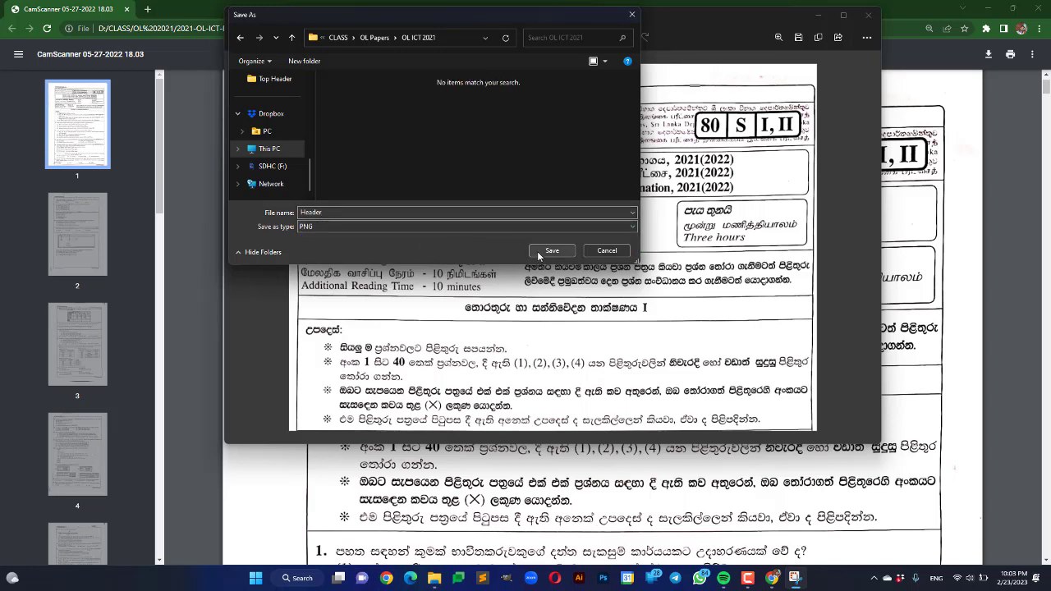
click(545, 253)
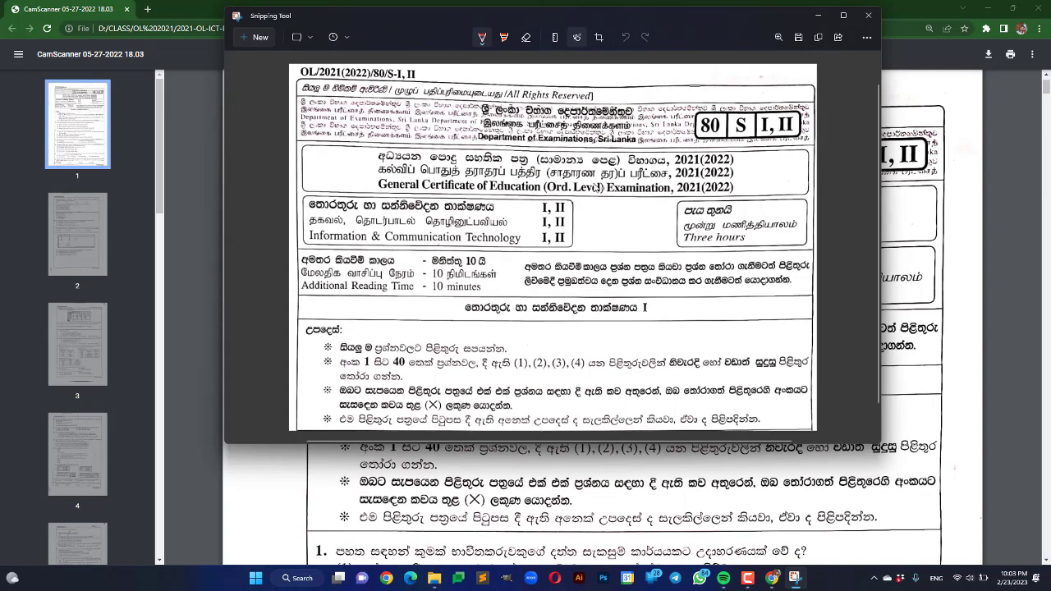
Capture a new rectangular snip of question 1 with its four answer options, excluding the question number.
click(819, 18)
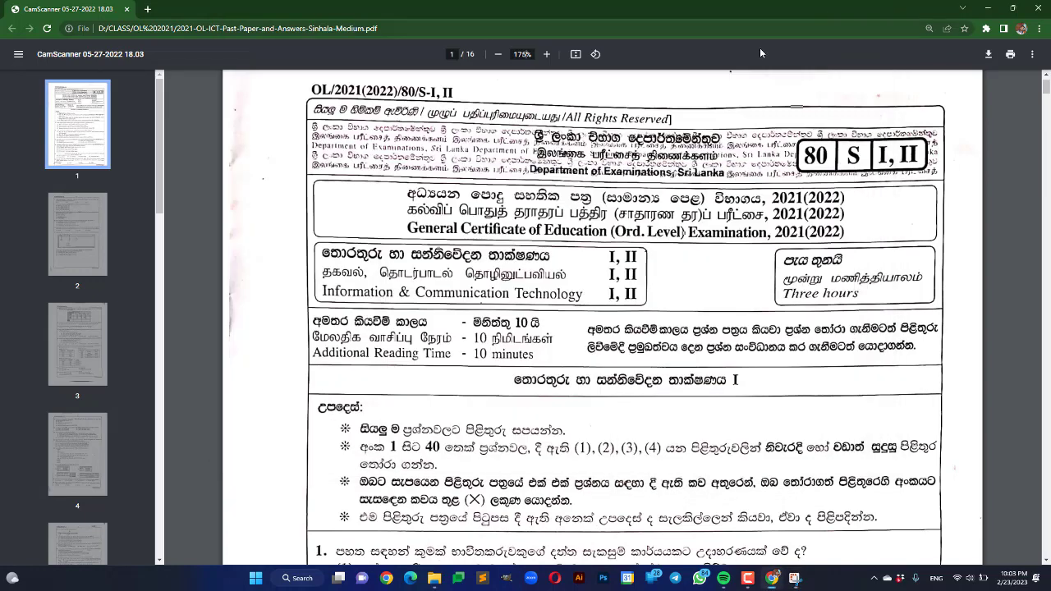
scroll(442, 261, down, 2)
scroll(441, 264, down, 3)
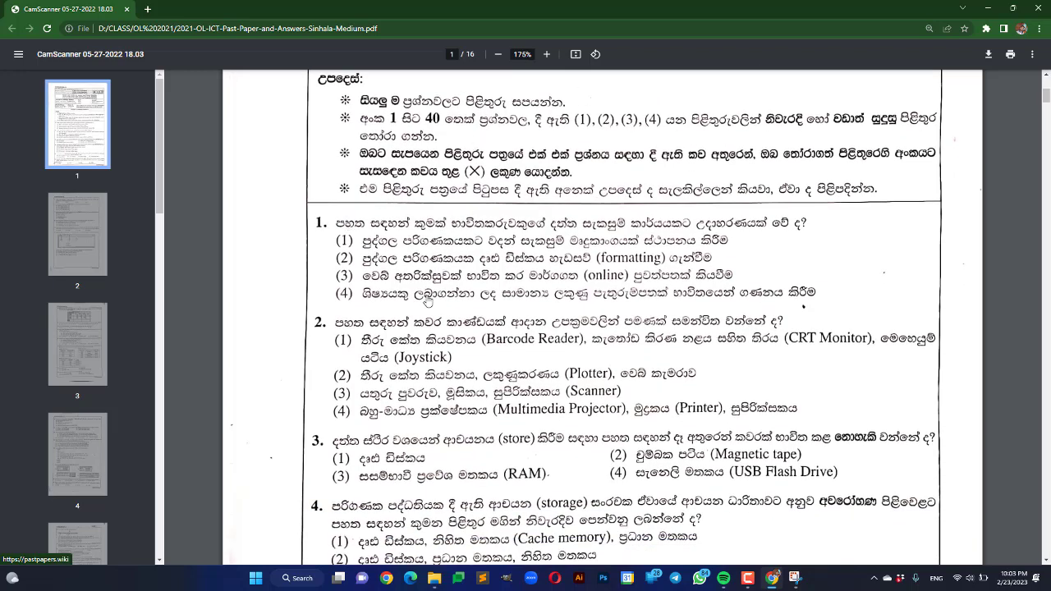
click(794, 578)
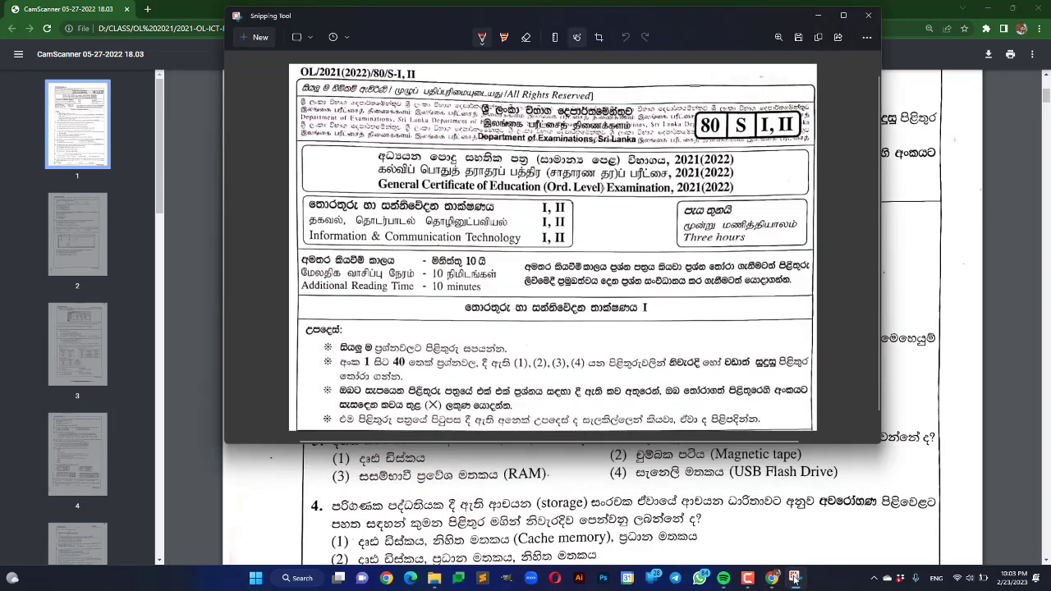
click(255, 36)
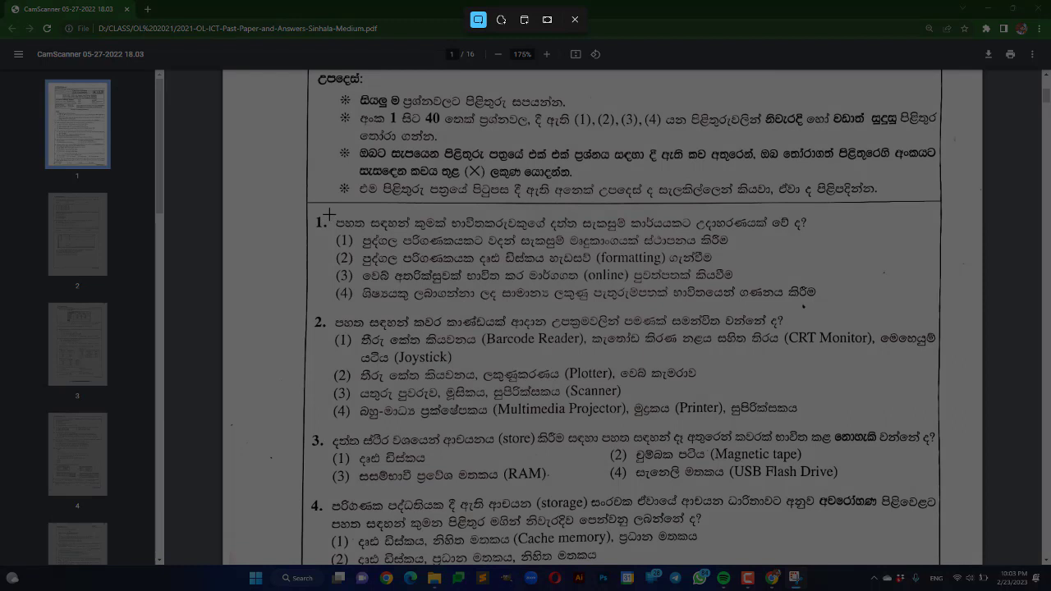
drag(329, 215, 935, 307)
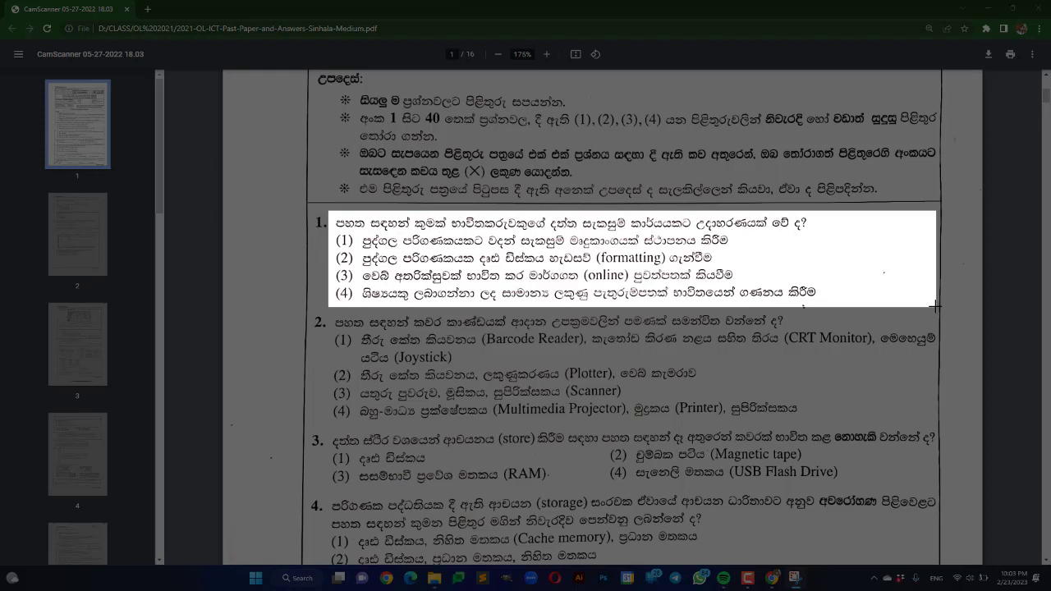
drag(935, 305, 935, 307)
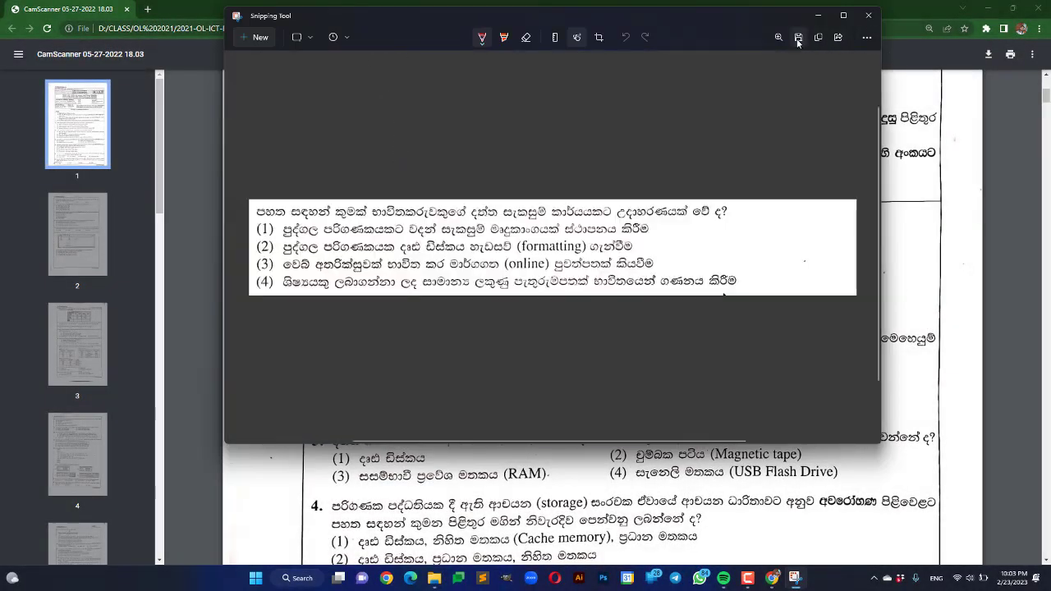
Save the question snip under the file name 1 in the OL ICT 2021 folder.
click(796, 41)
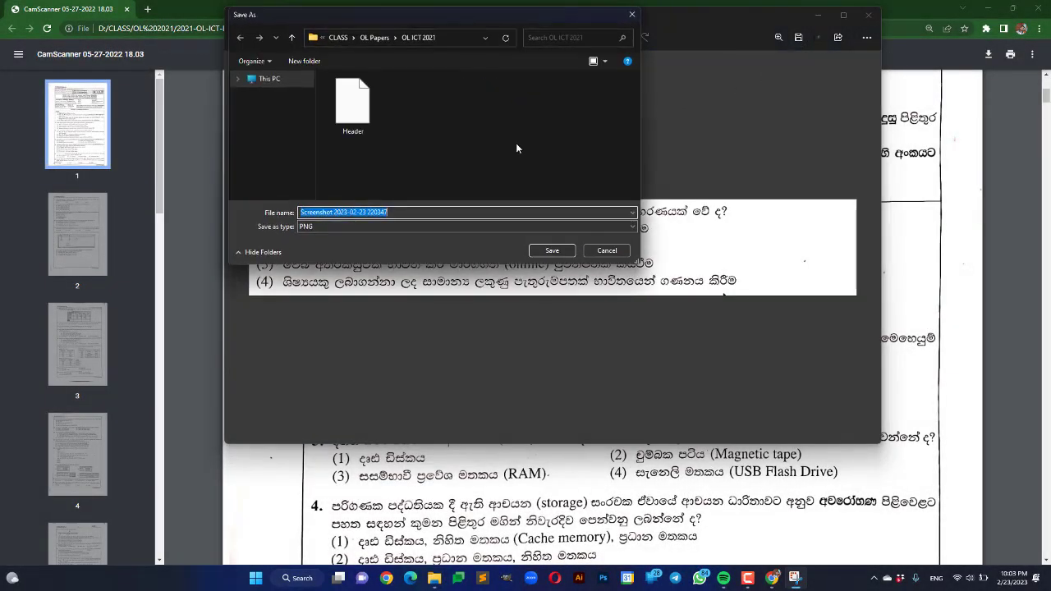
text(1)
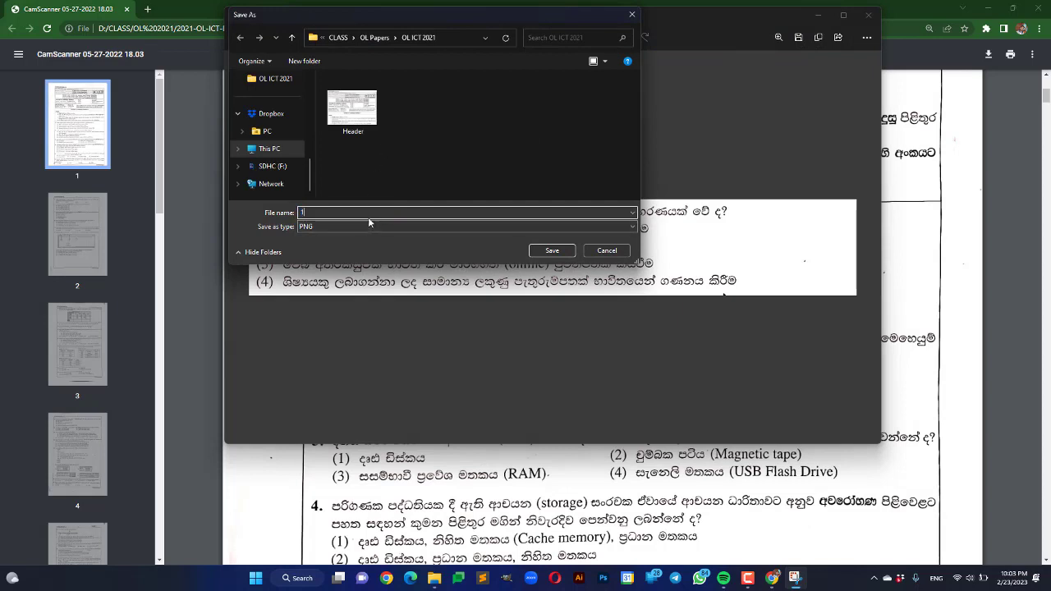
click(549, 252)
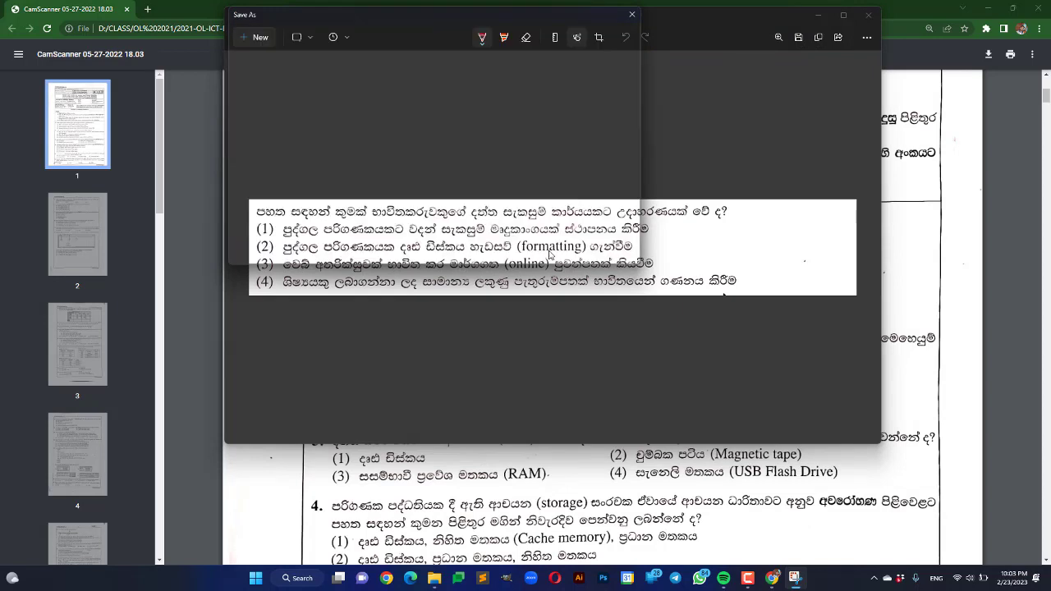
Snip question 2 with its four answer options, excluding the question number, and save it as PNG 2 in the OL ICT 2021 folder.
click(253, 37)
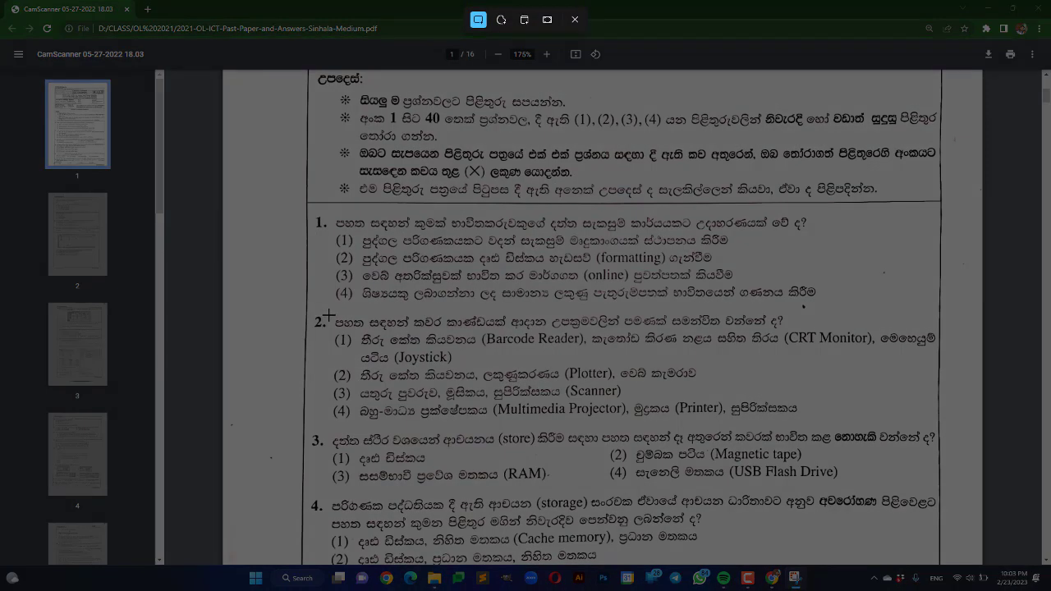
drag(329, 315, 936, 422)
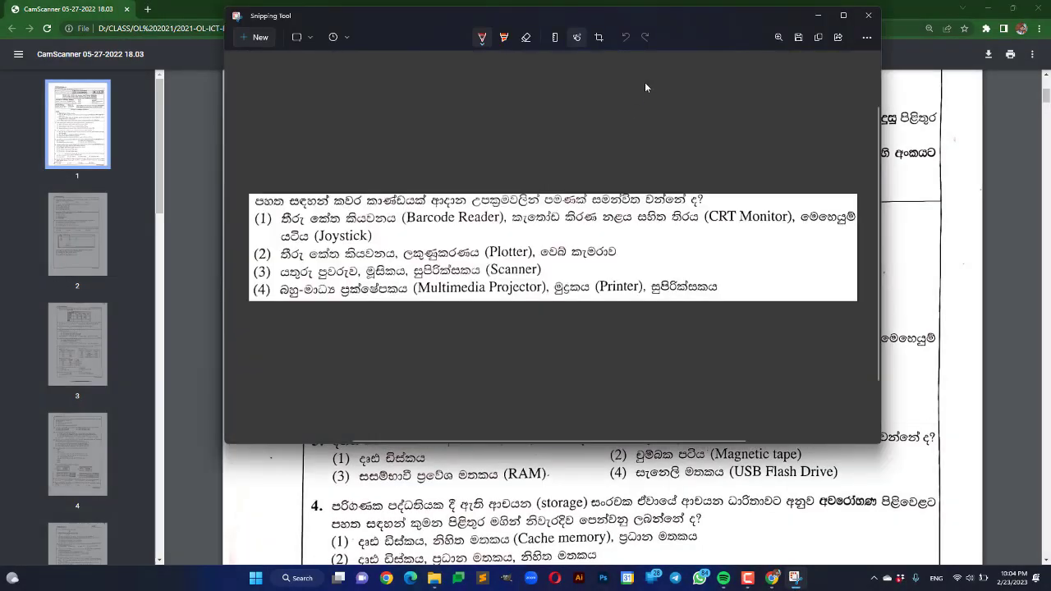
click(798, 38)
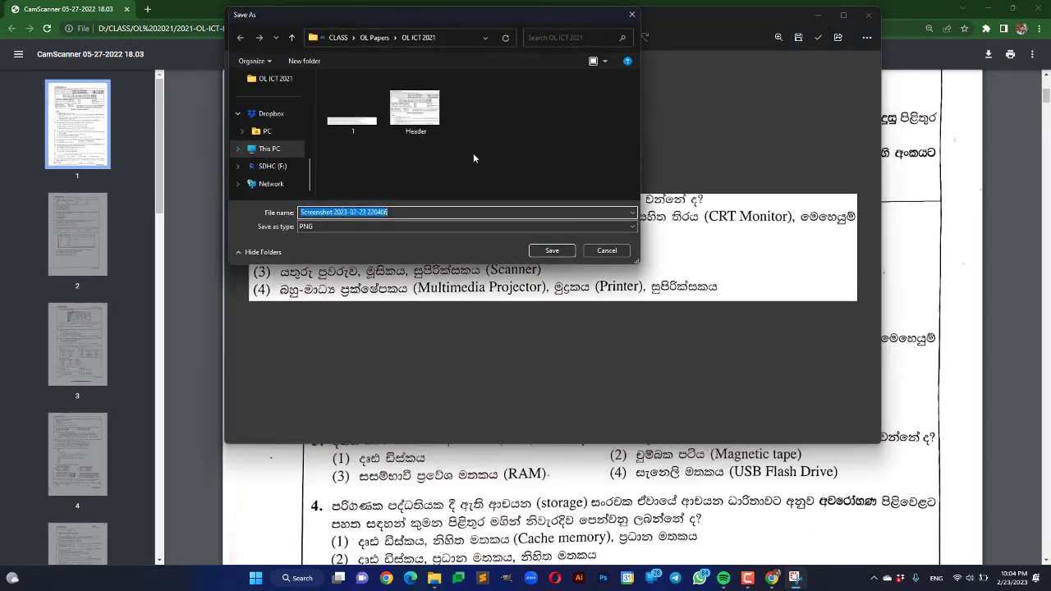
text(2)
click(550, 251)
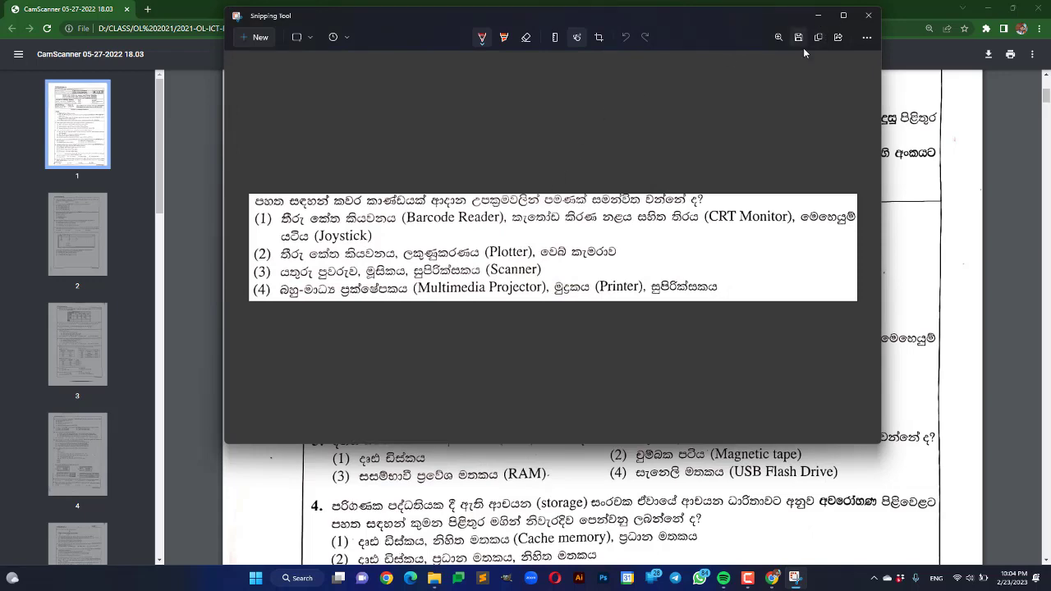
Snip question 3 with its answer options, excluding the question number, and save it as PNG 3 in the OL ICT 2021 folder.
click(246, 37)
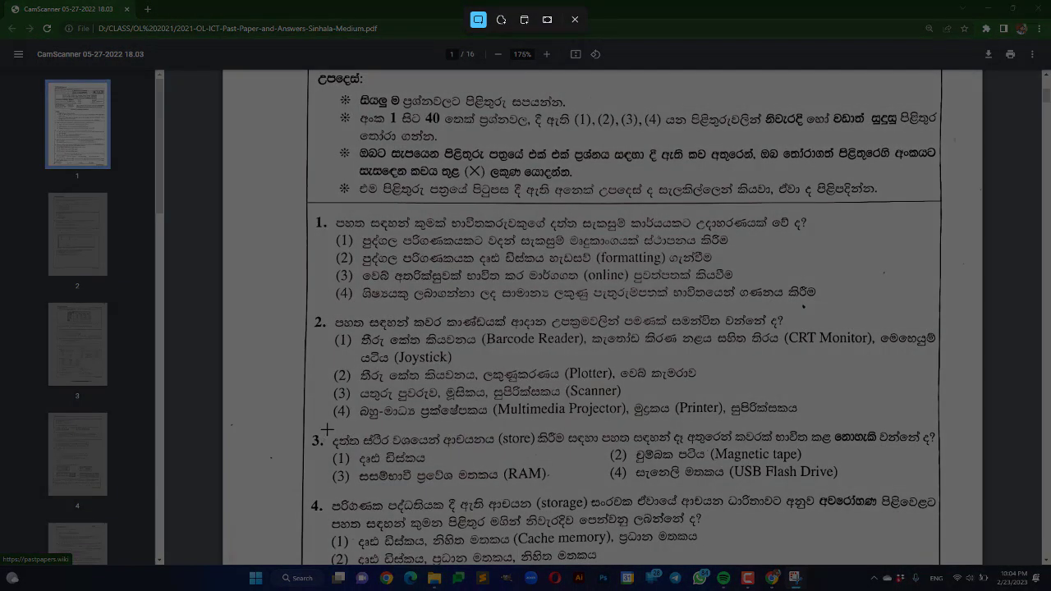
drag(327, 428, 935, 488)
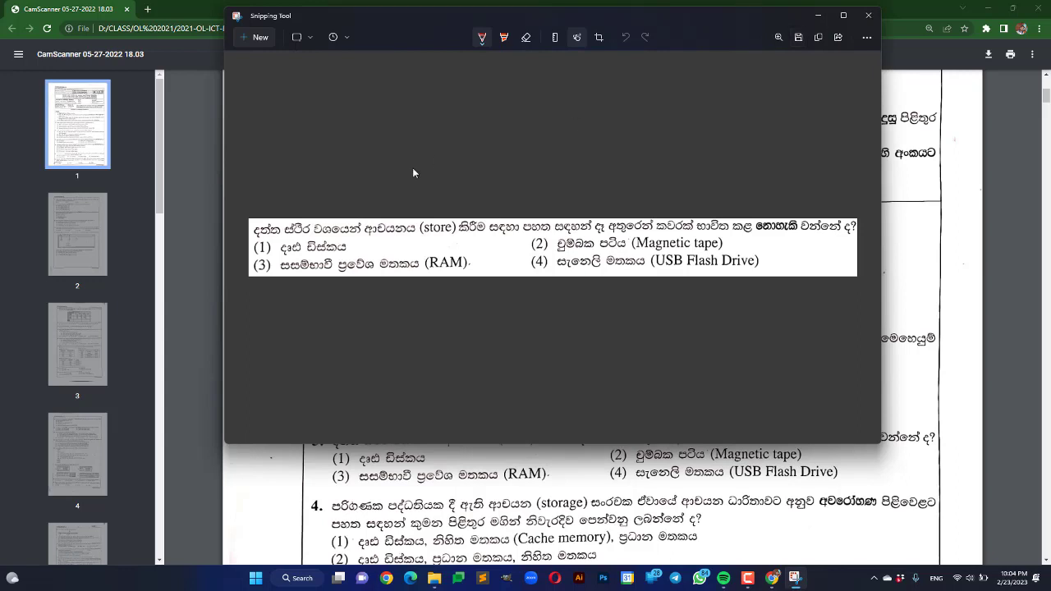
key(ctrl+s)
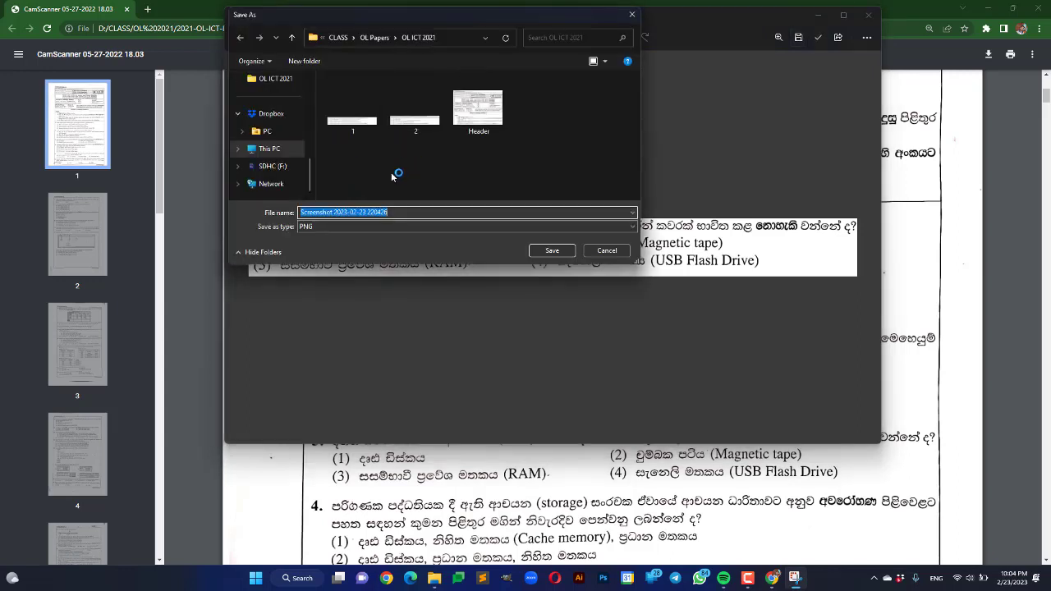
text(3)
click(548, 251)
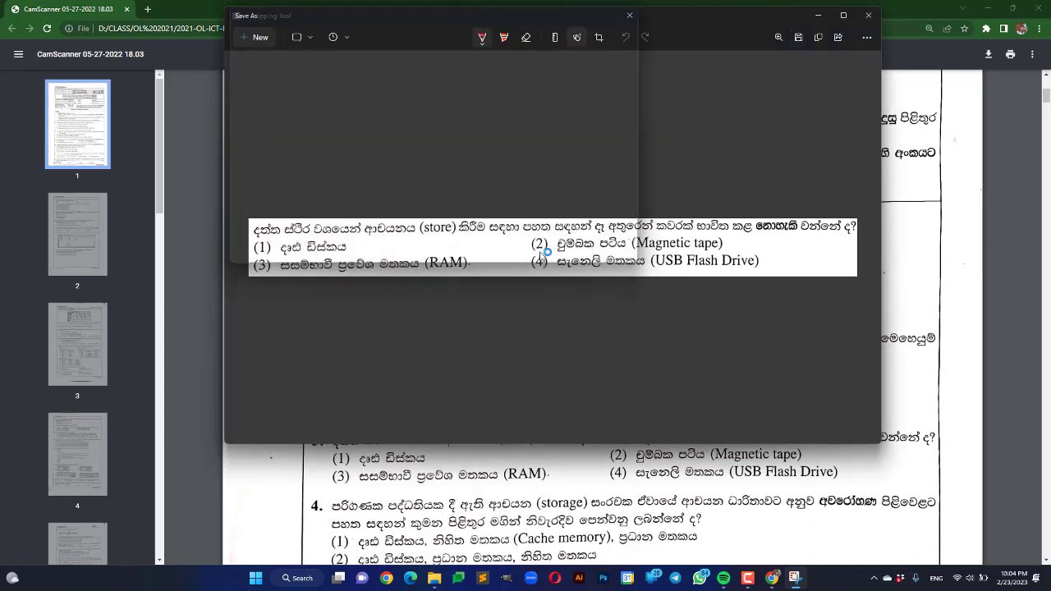
In File Explorer, delete the images 1 to 9 and 20 from the Top Header folder under CLASS > OL Papers, keeping Header.
click(818, 15)
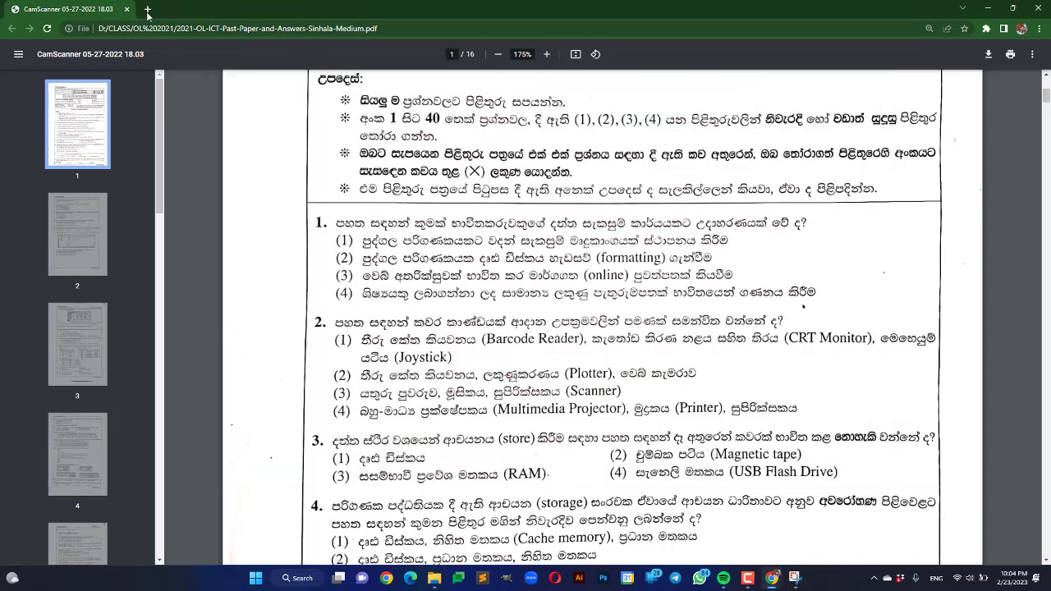
click(988, 9)
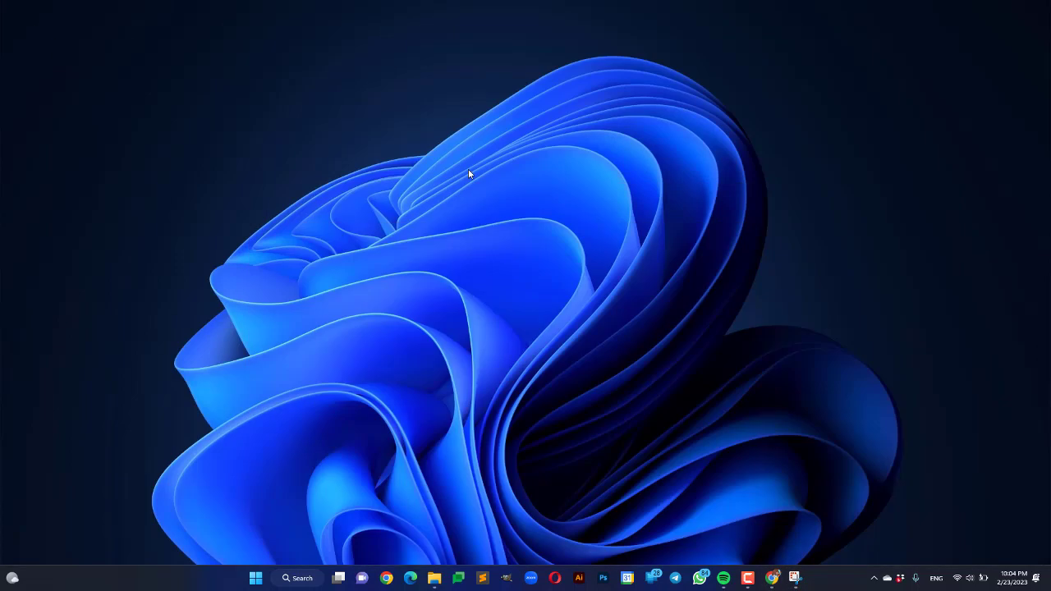
click(435, 578)
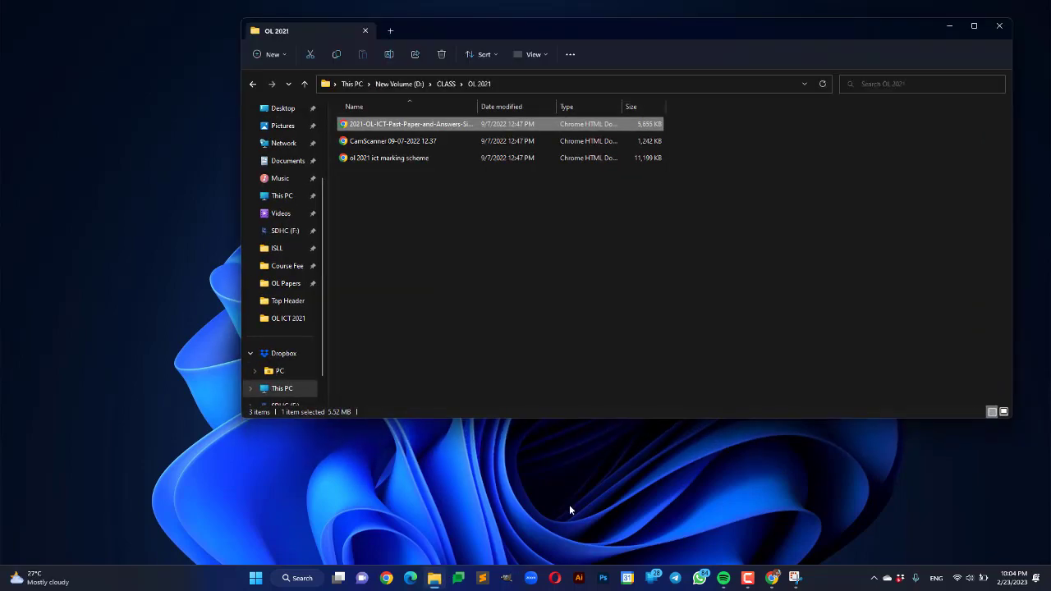
click(304, 84)
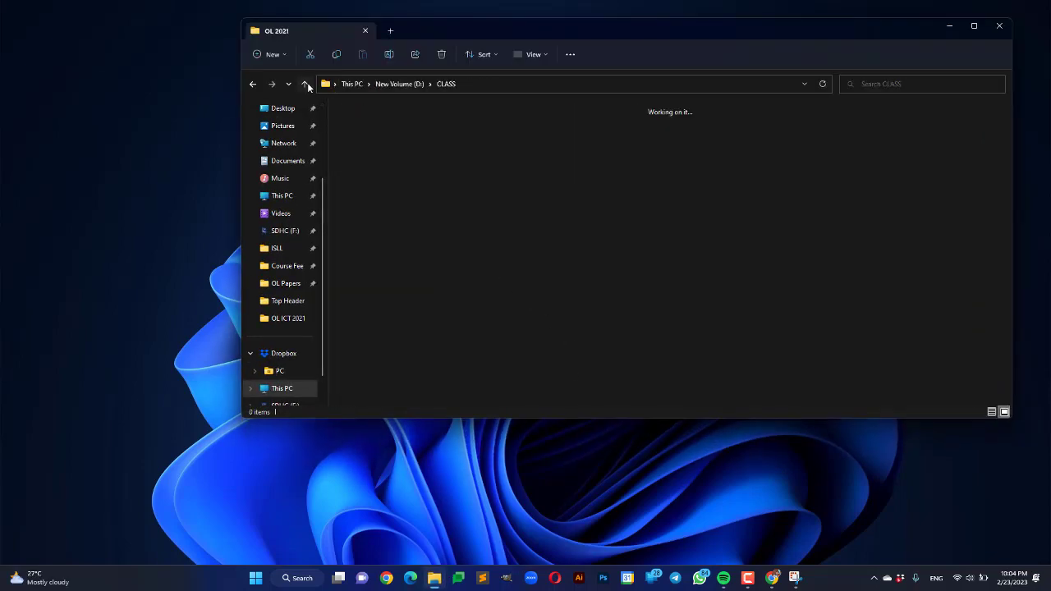
click(305, 84)
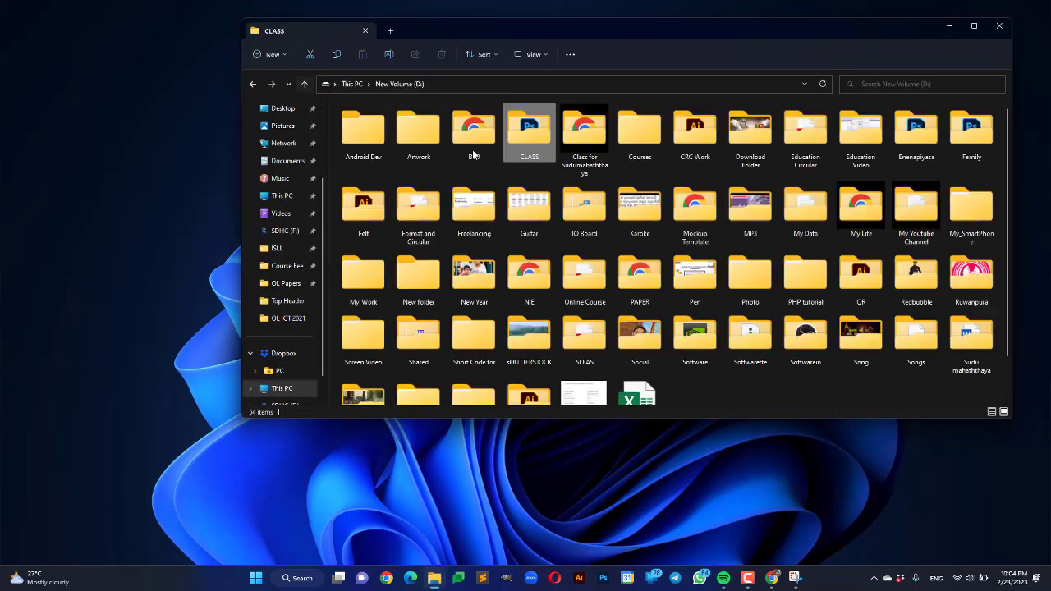
double_click(535, 136)
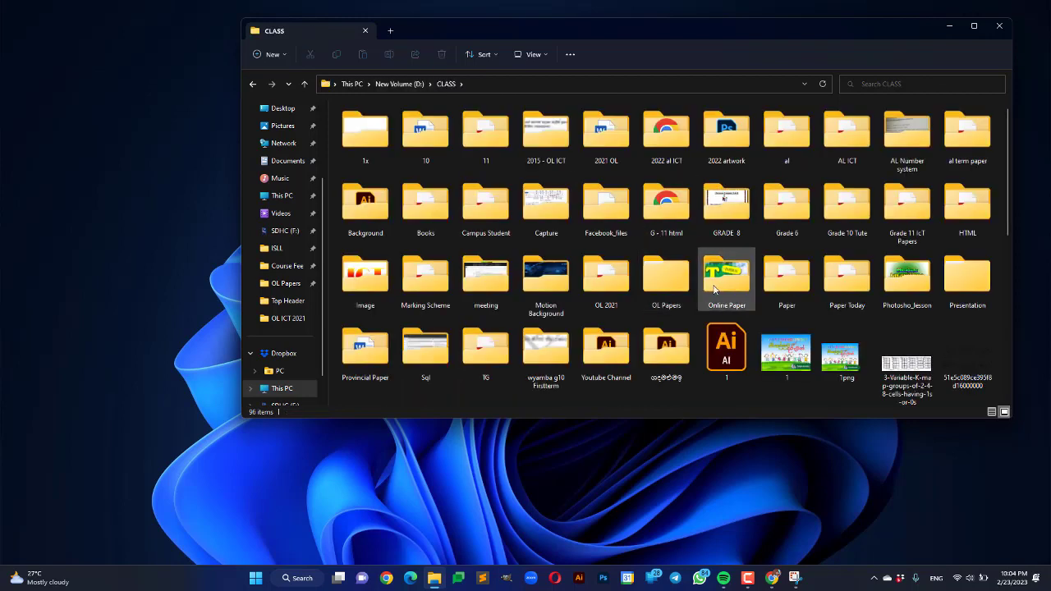
double_click(667, 285)
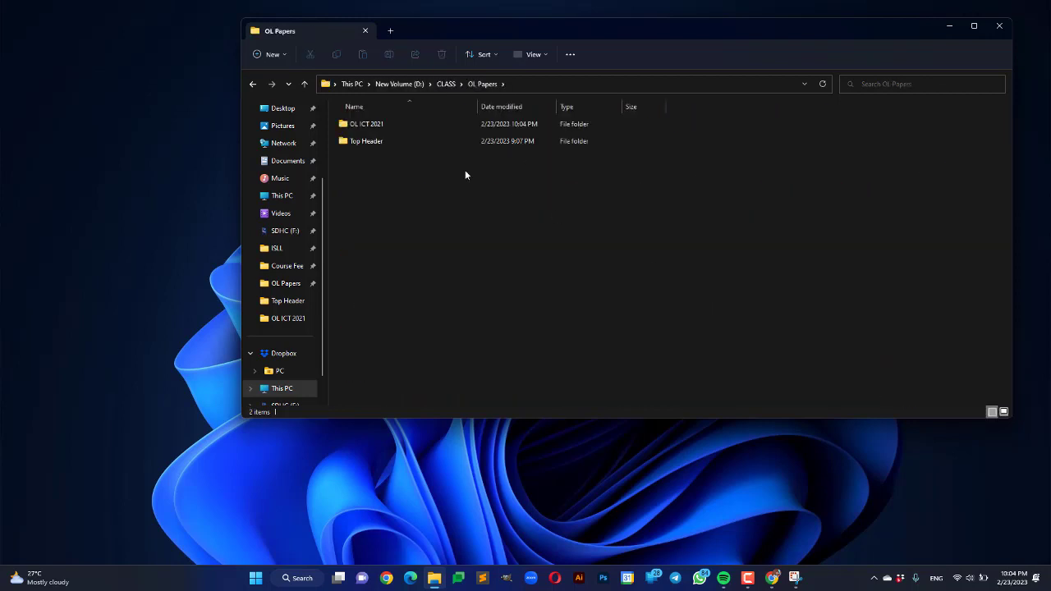
double_click(371, 144)
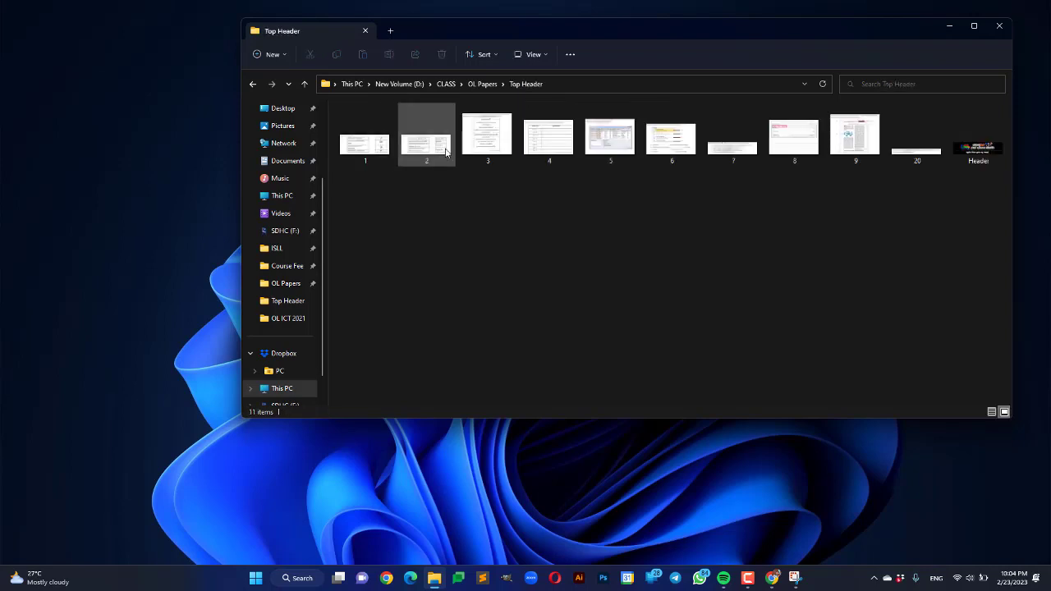
drag(929, 185, 360, 119)
key(Delete)
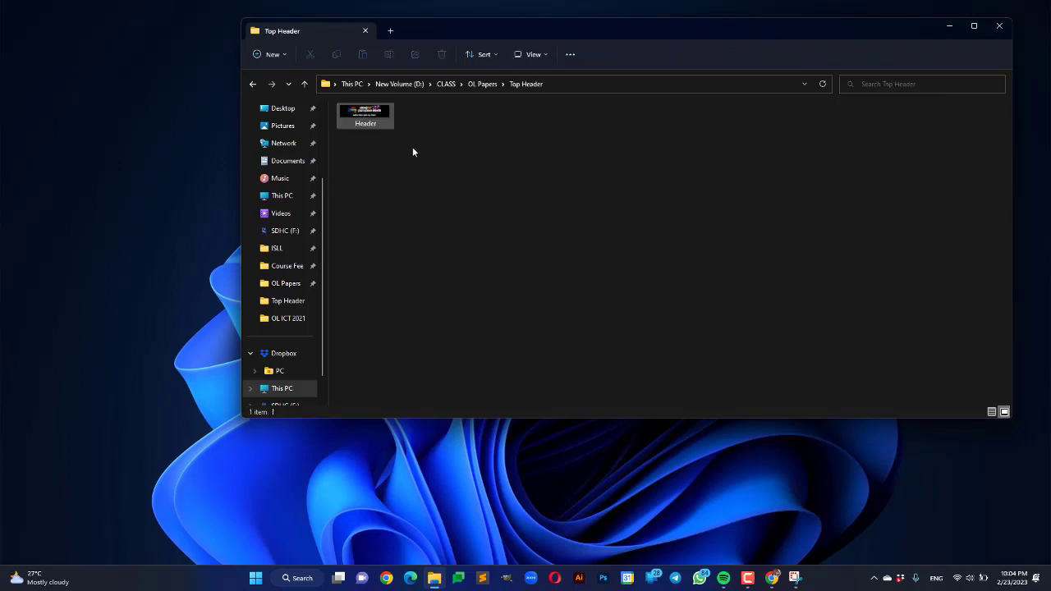
View the Header image at full size, and close both the image and the Top Header folder window.
double_click(365, 120)
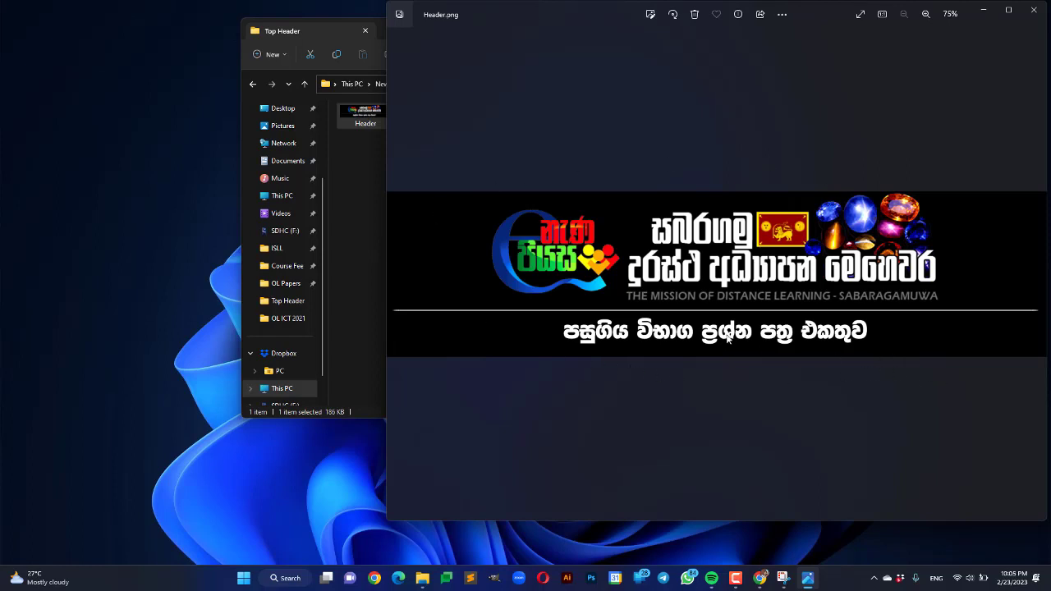
click(1034, 14)
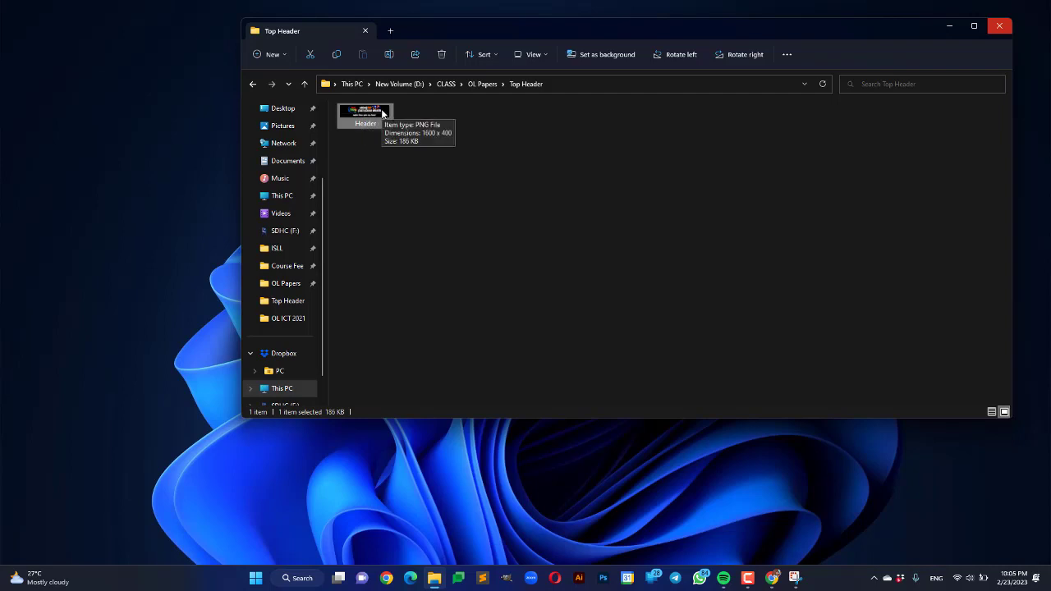
click(493, 123)
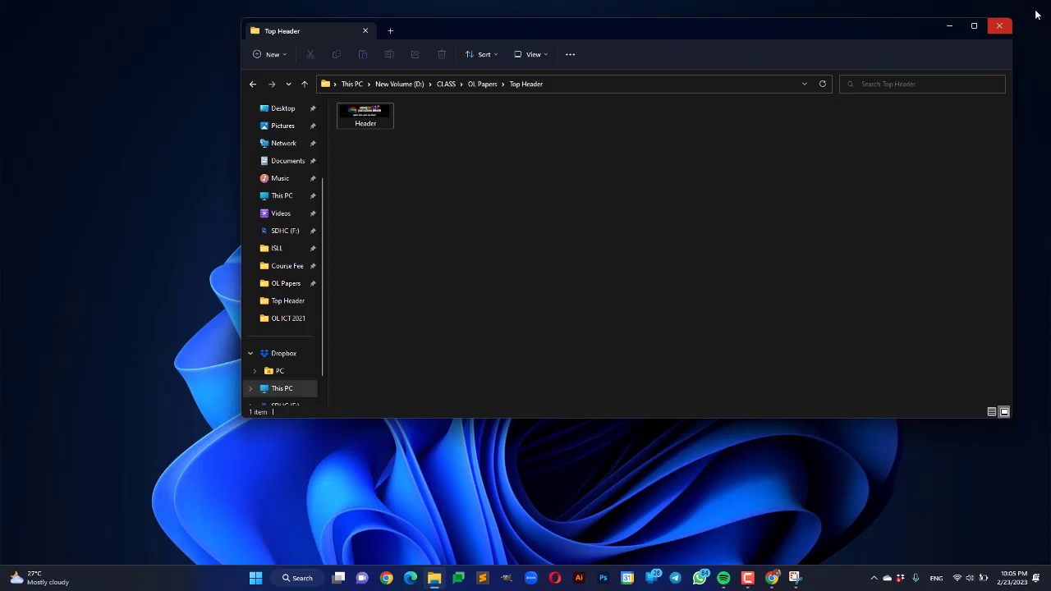
click(999, 28)
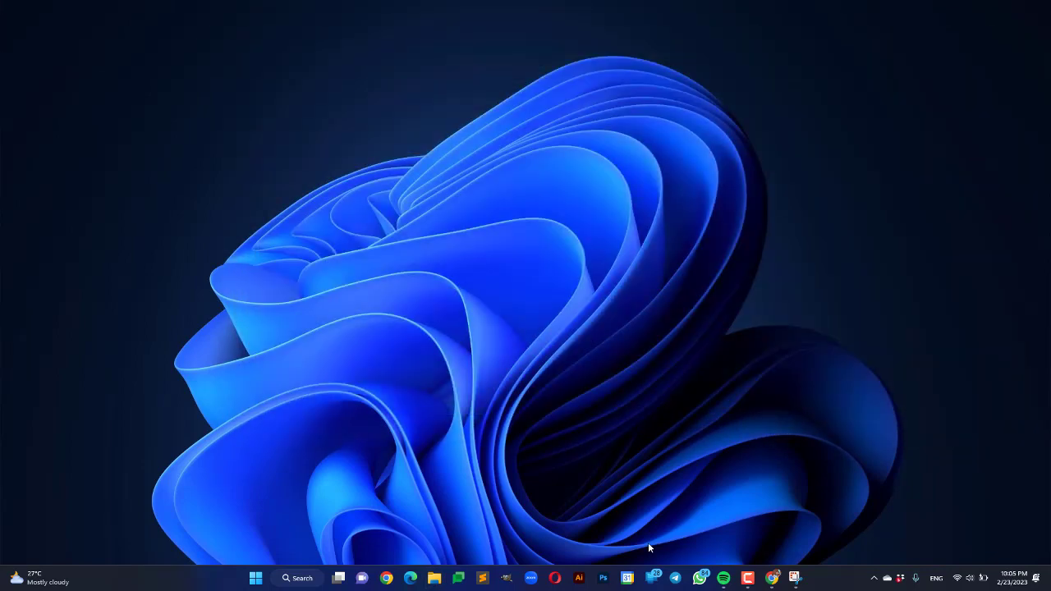
Switch back to Chrome, open a new tab and find Forms in the Google apps list.
click(771, 577)
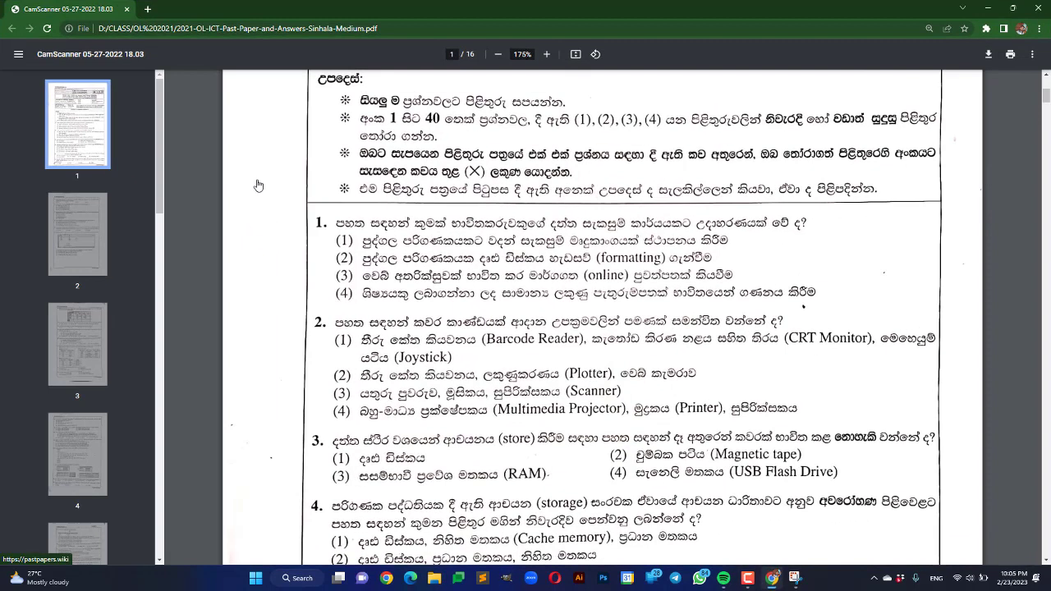
click(149, 8)
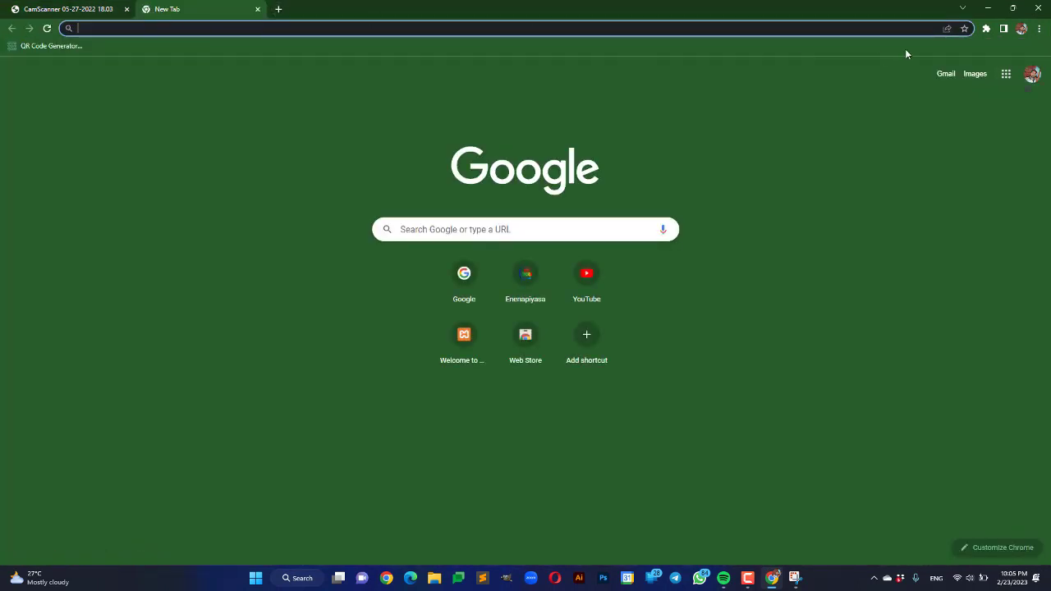
click(1006, 78)
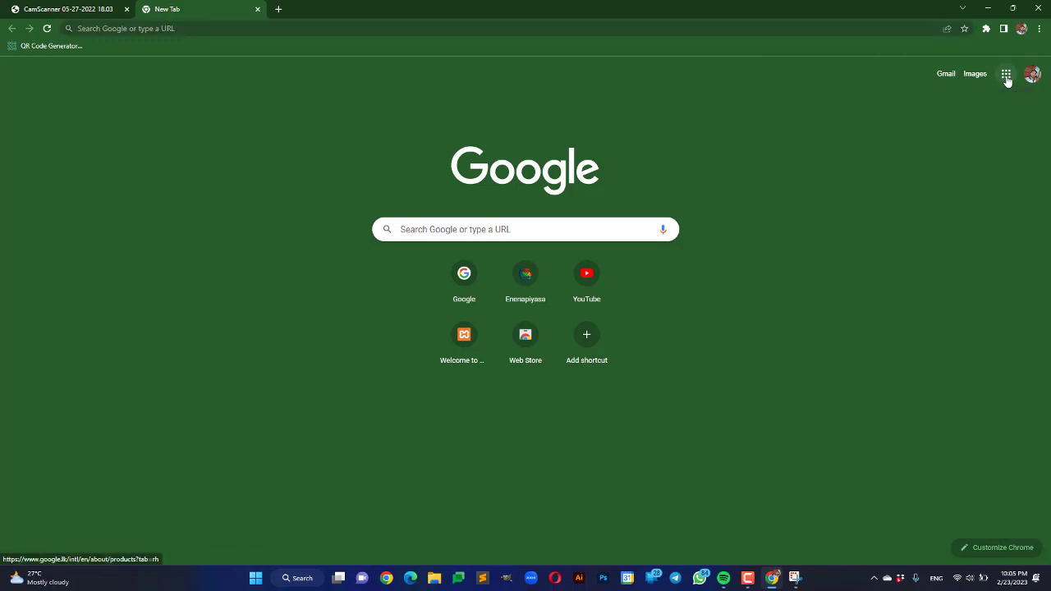
click(1006, 78)
scroll(1002, 238, down, 4)
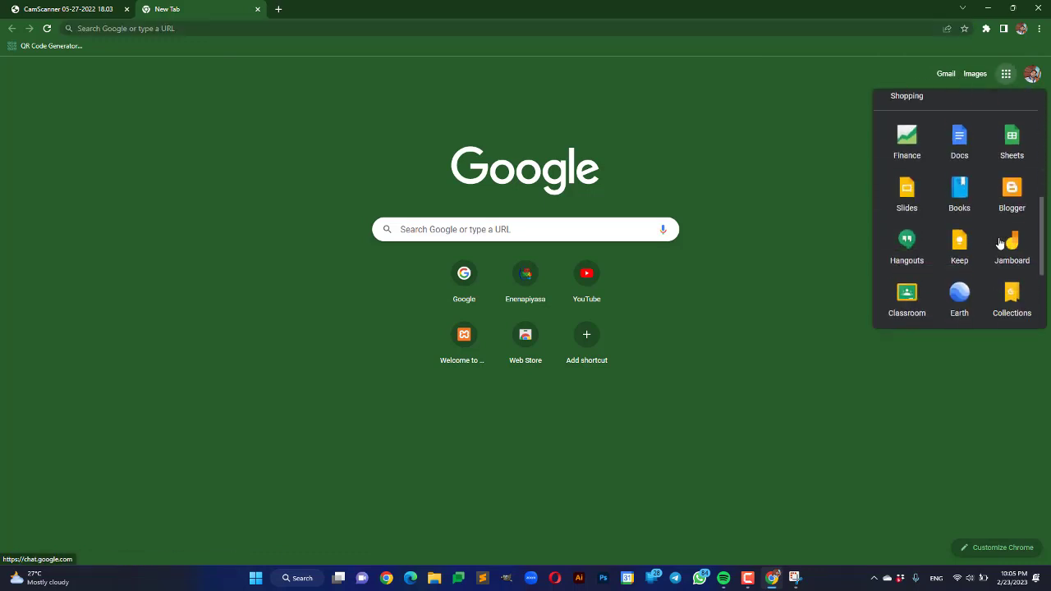
scroll(1002, 246, down, 3)
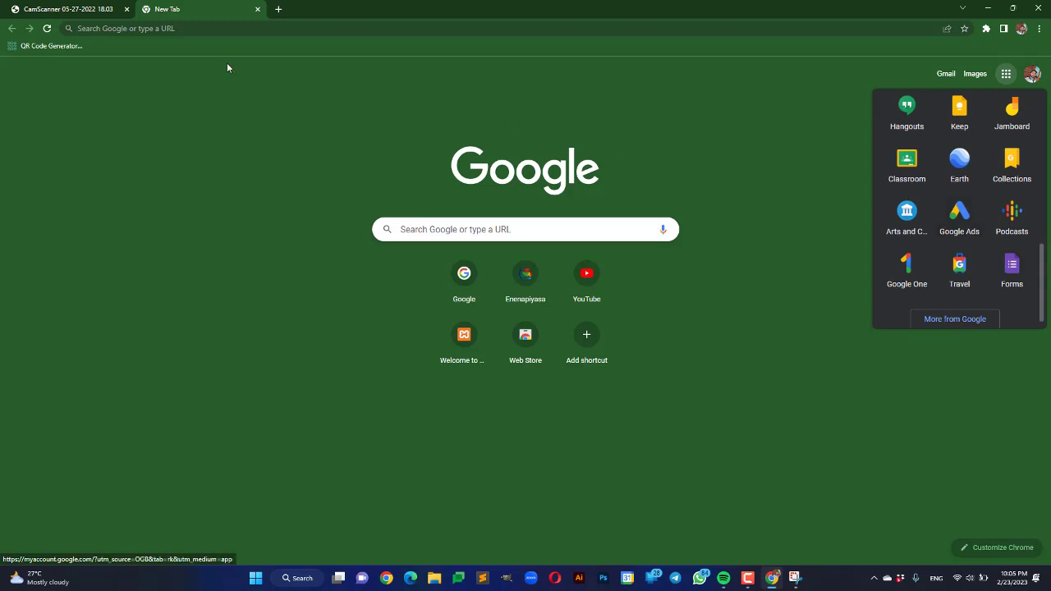
Search Google for "Google forms" and open the Forms start page through the Google Forms result.
click(464, 278)
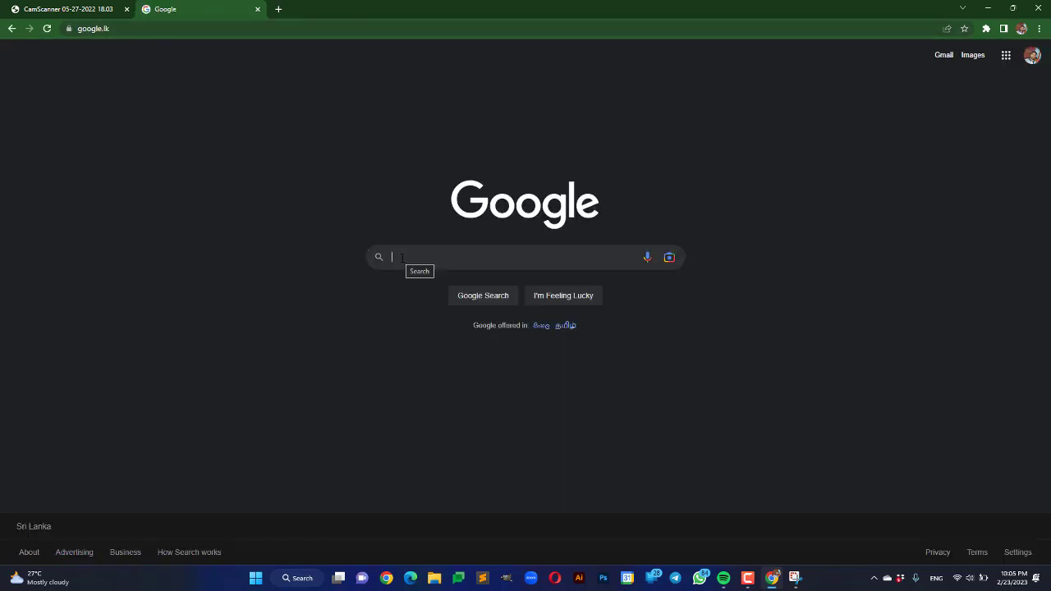
text(Go)
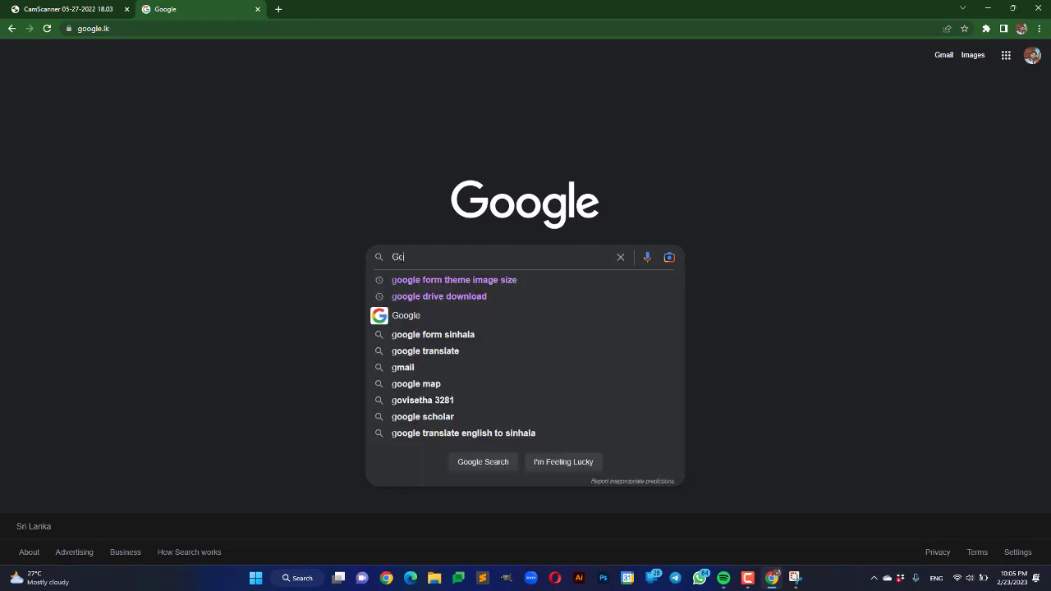
text(og)
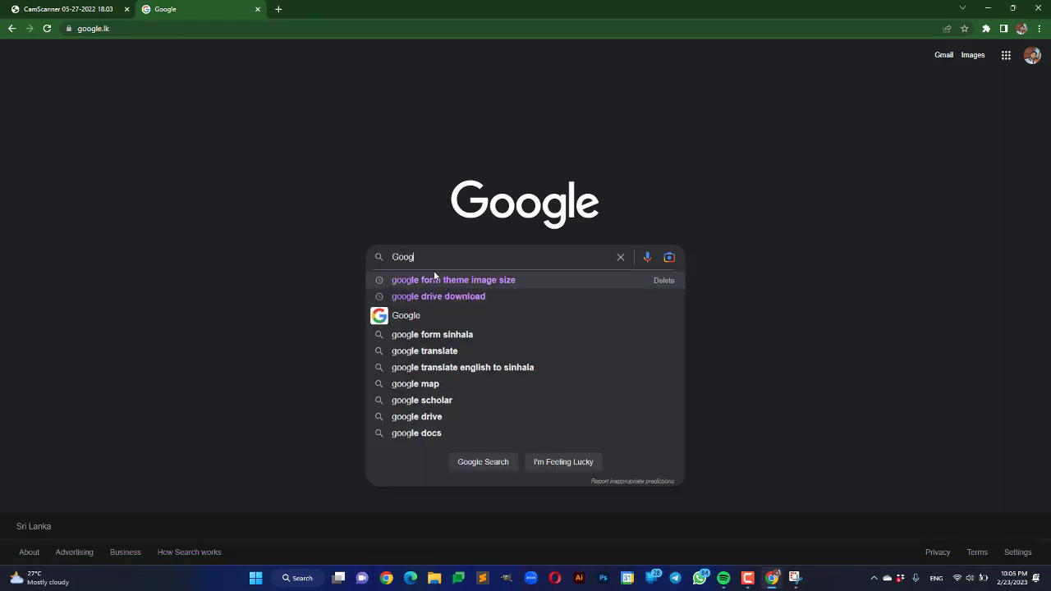
text(le forms)
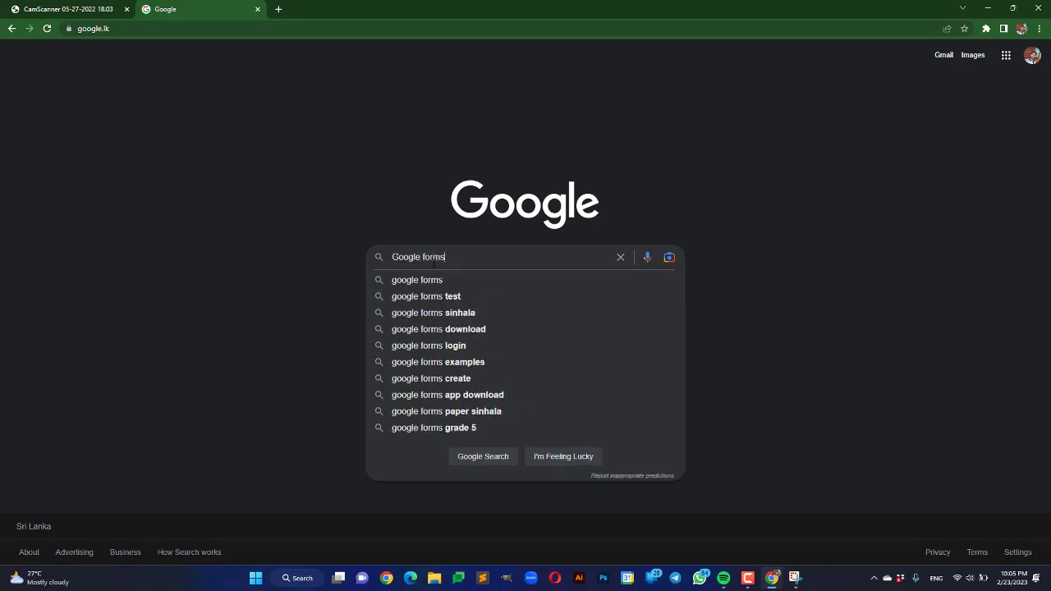
key(Return)
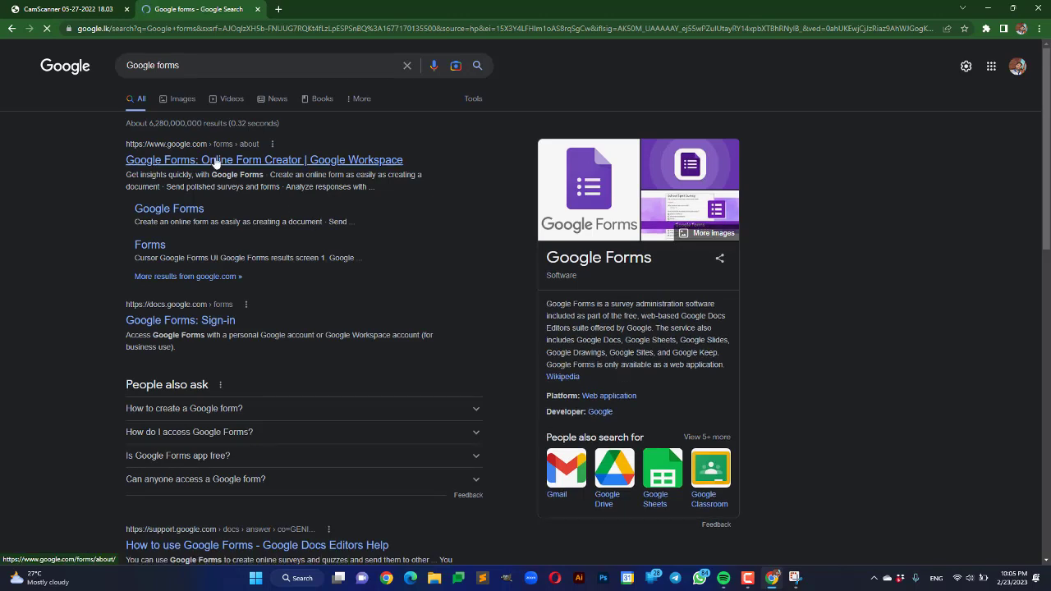
click(187, 211)
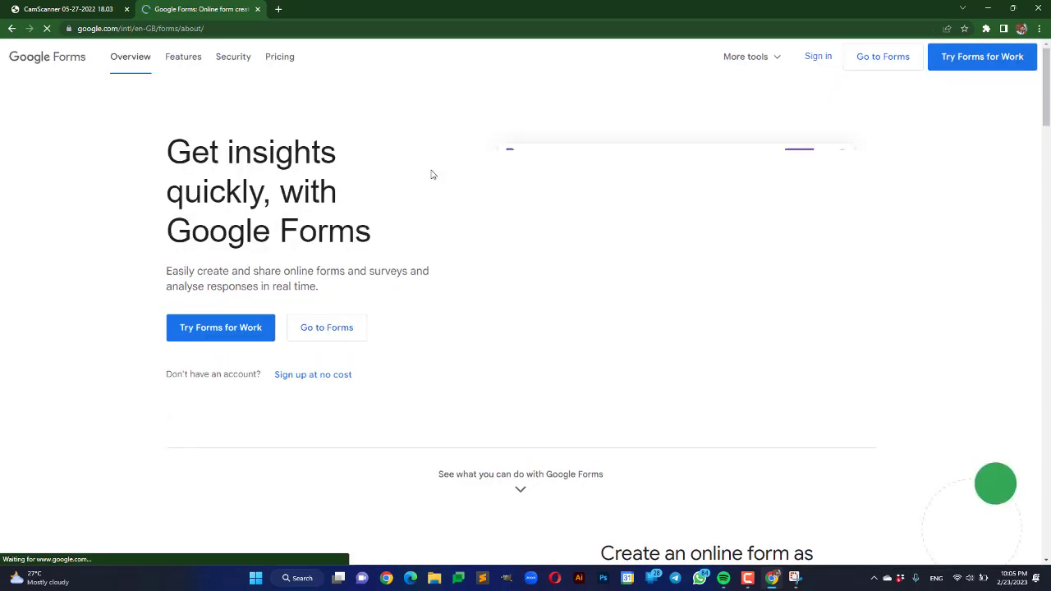
click(881, 66)
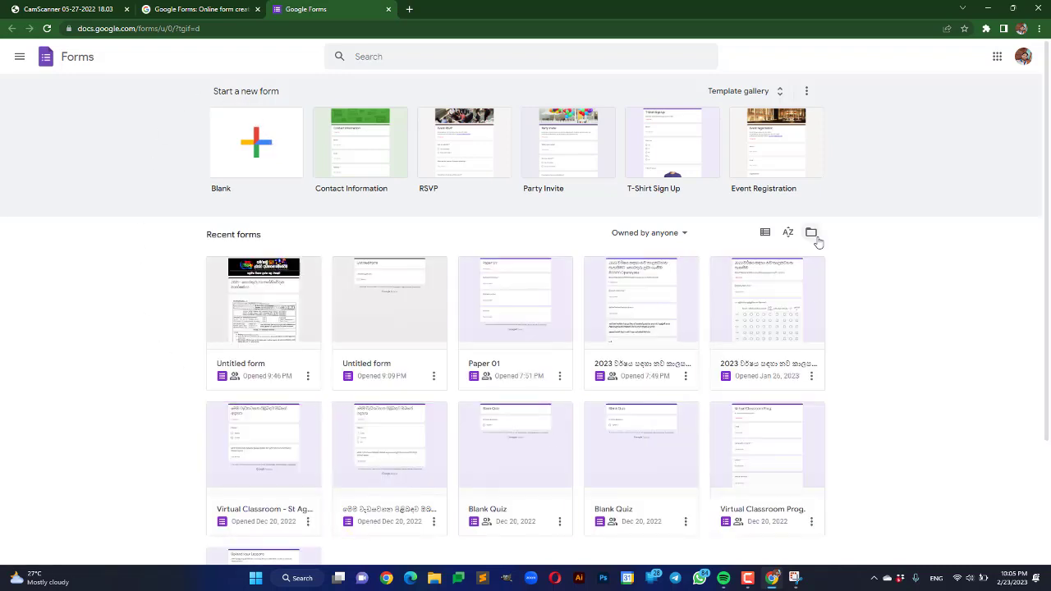
Locate the Forms entry in the Google apps list from the Forms start page.
click(998, 59)
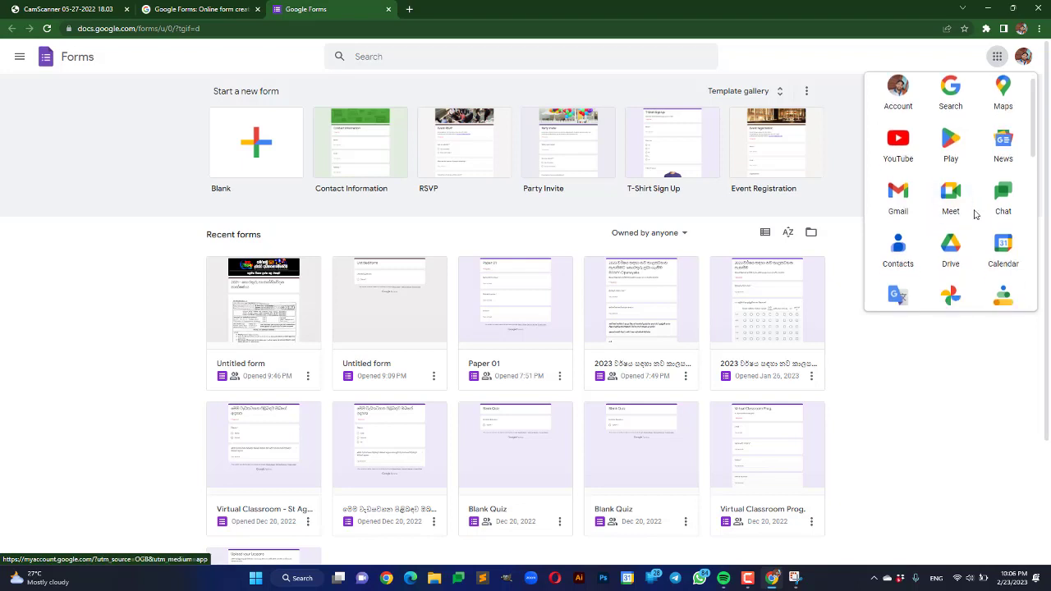
scroll(975, 214, down, 3)
scroll(975, 214, down, 3)
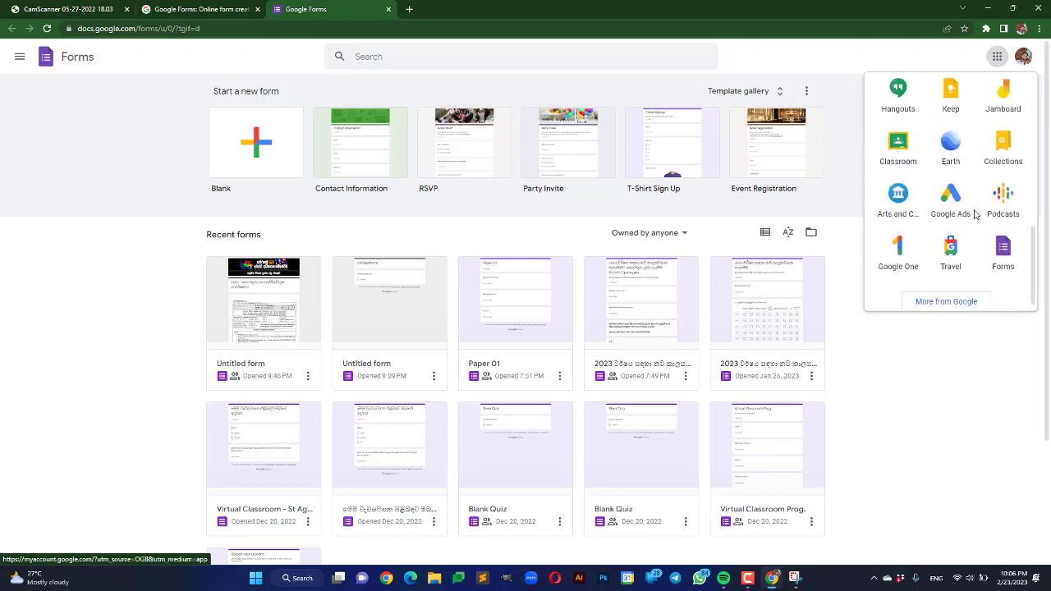
Open Forms from the Google apps list and close the earlier duplicate Forms tab.
click(1003, 247)
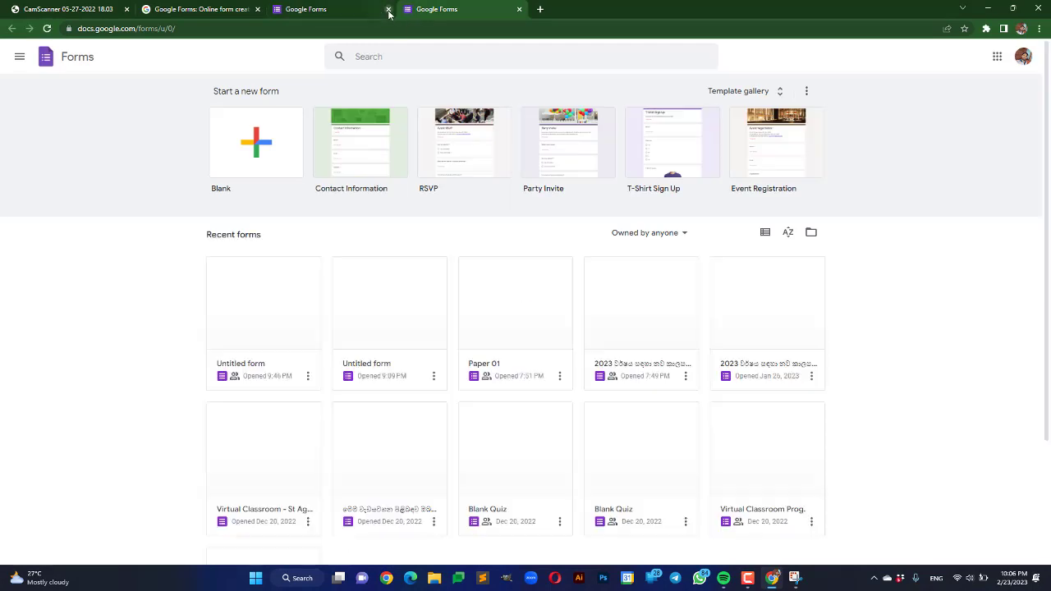
click(320, 8)
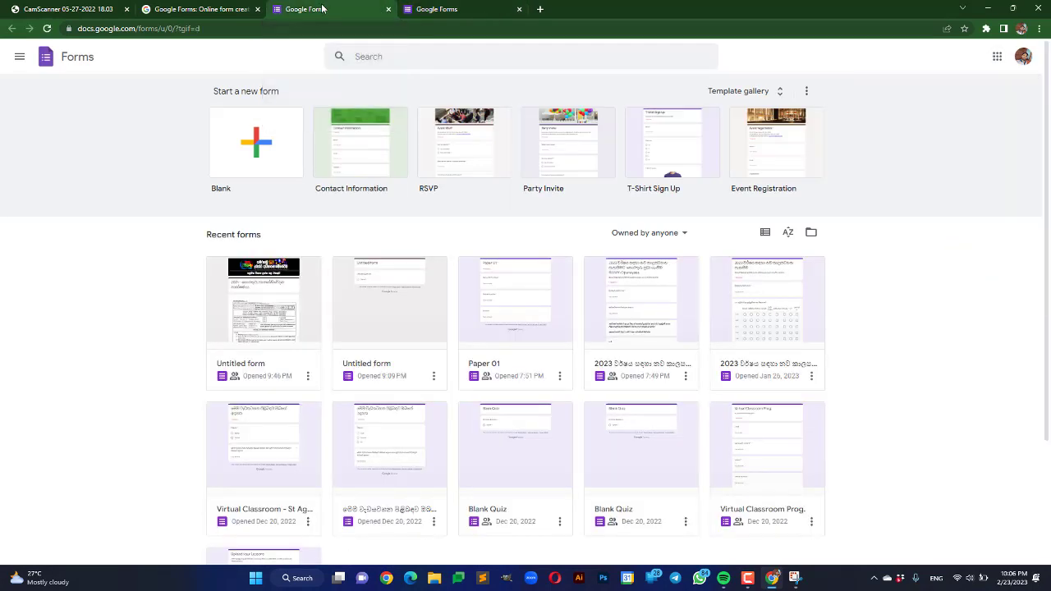
click(387, 9)
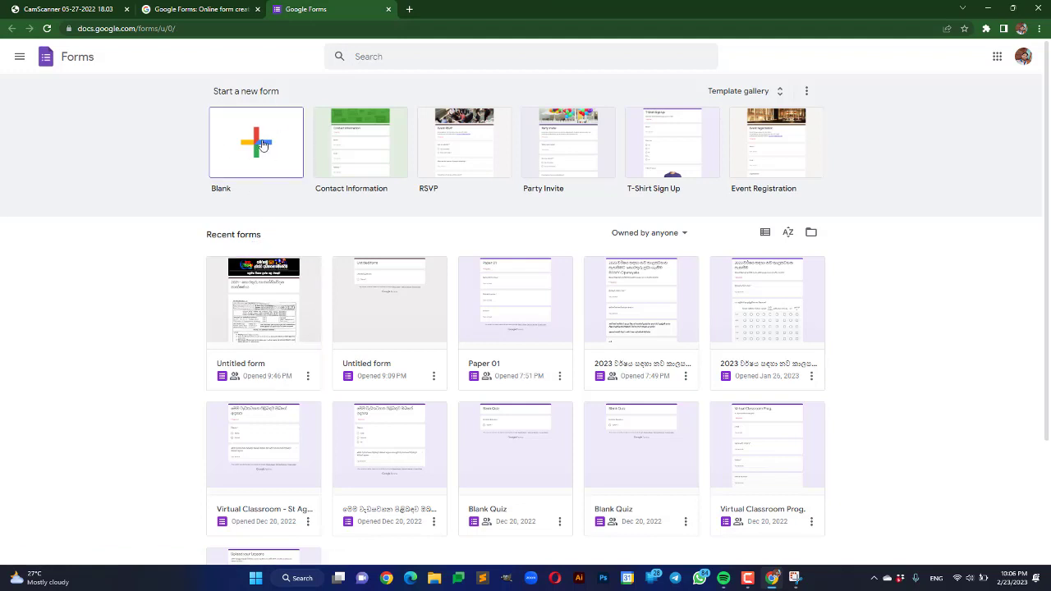
Create a blank form and turn it into a quiz in its settings.
click(261, 145)
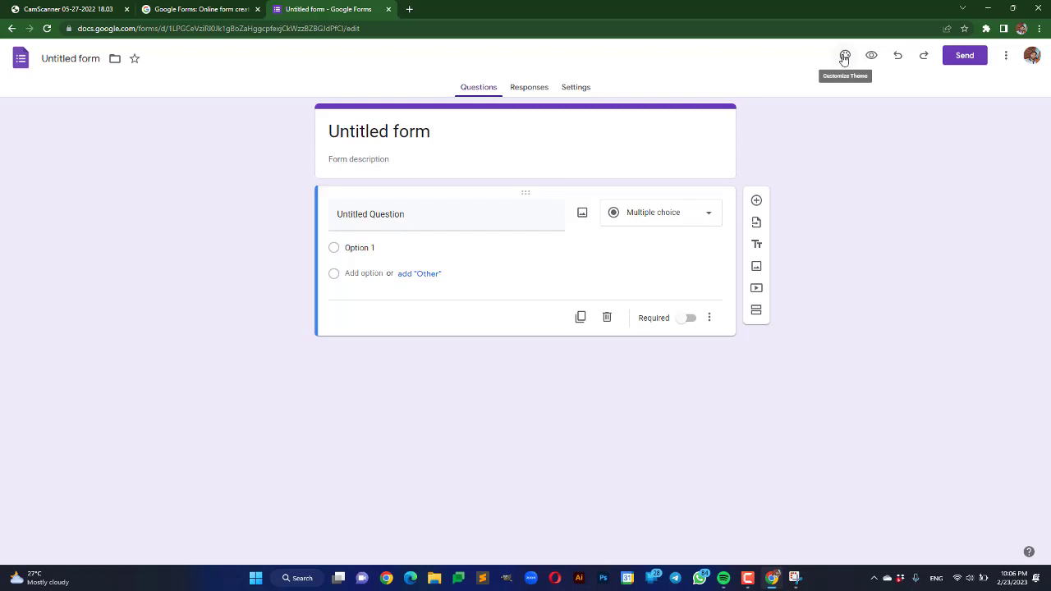
click(577, 90)
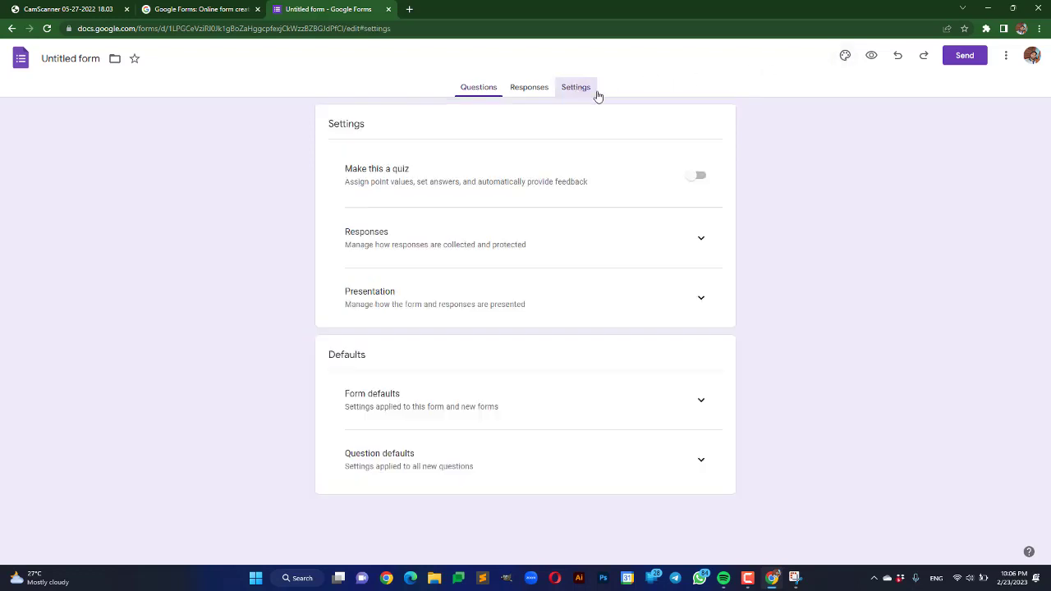
click(696, 177)
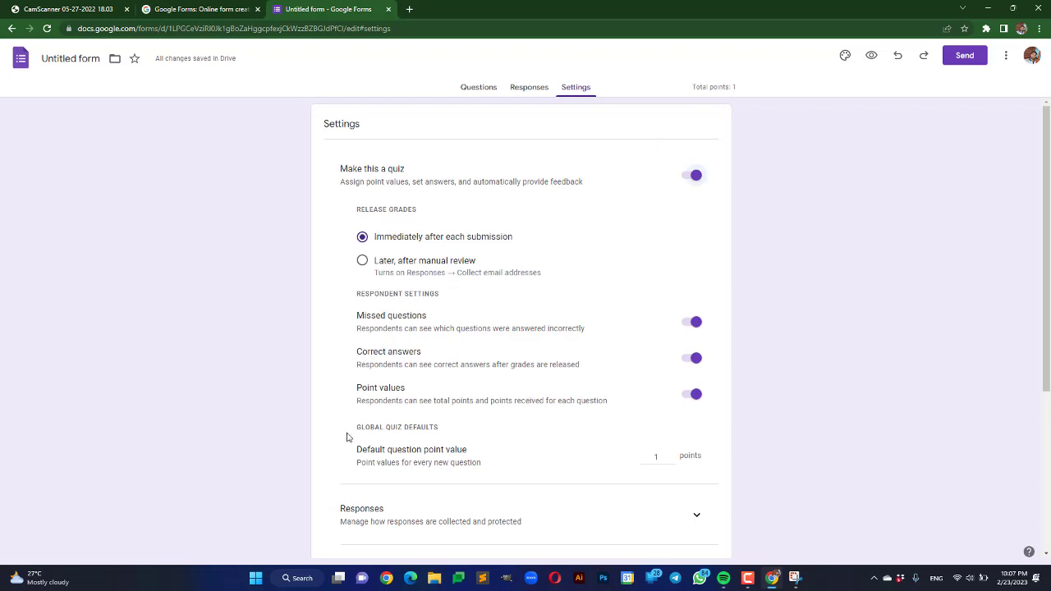
Examine the quiz settings, expanding the Responses and Presentation sections to review their options.
scroll(359, 424, down, 2)
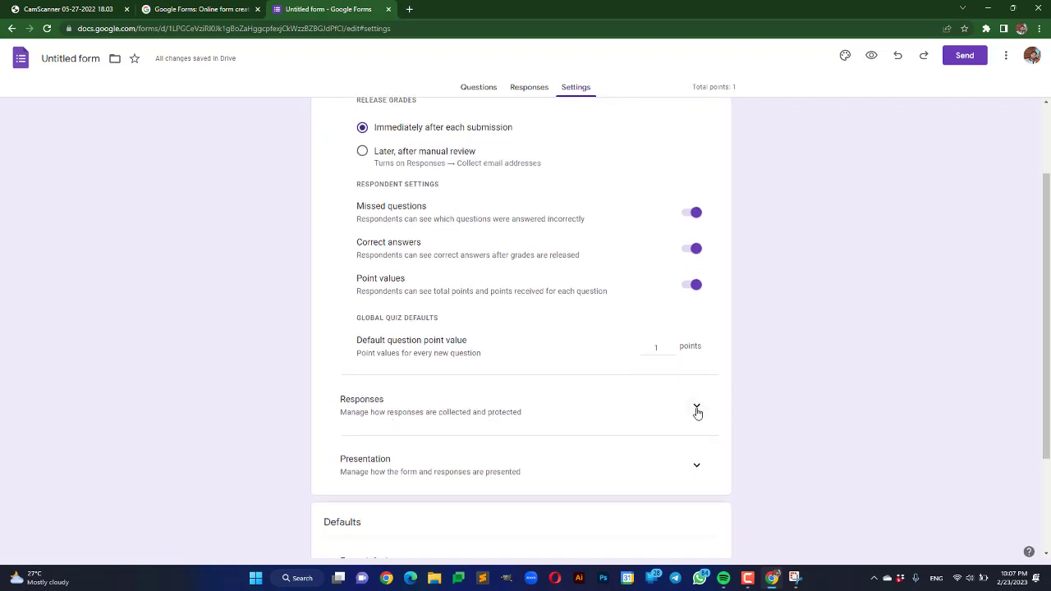
click(696, 405)
scroll(409, 413, down, 2)
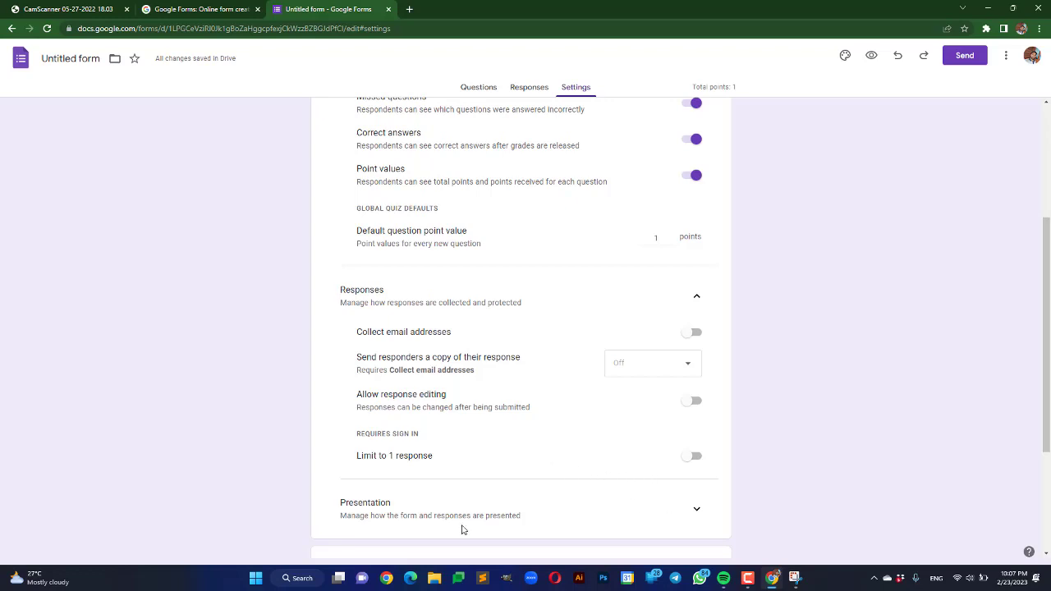
scroll(495, 488, down, 2)
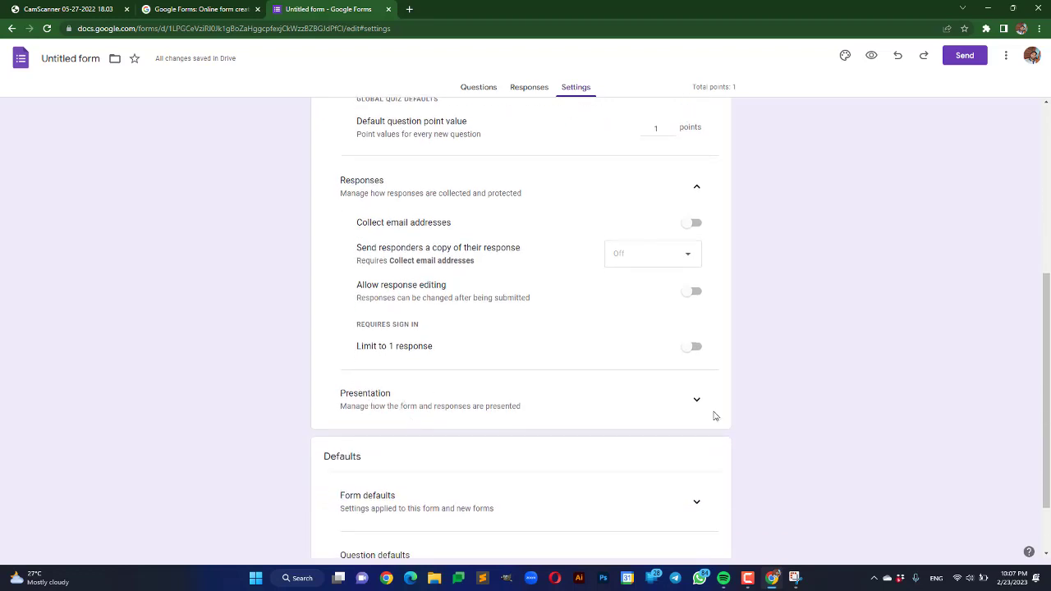
click(698, 400)
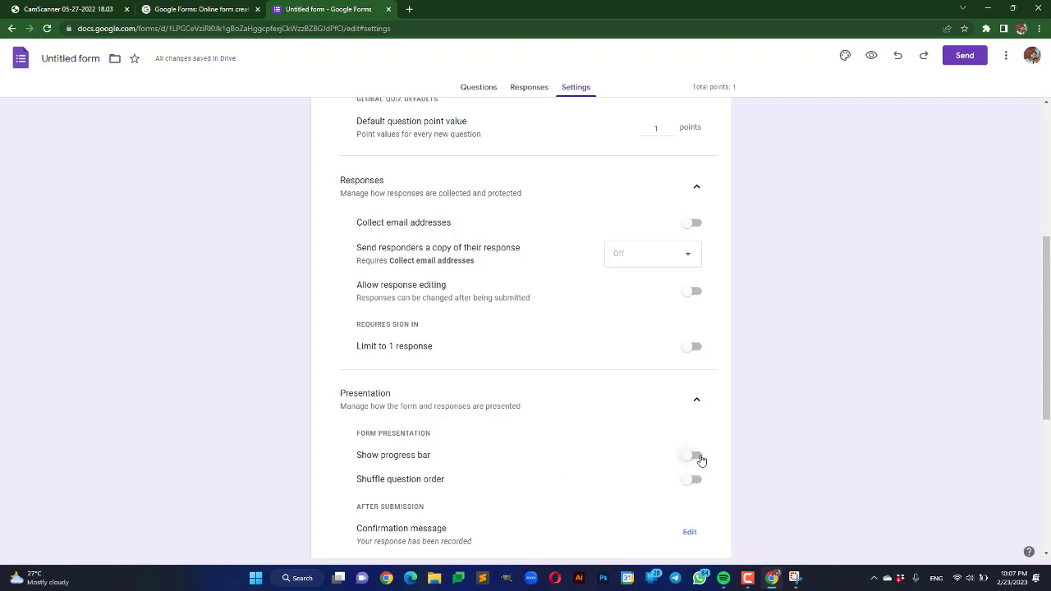
scroll(484, 488, down, 2)
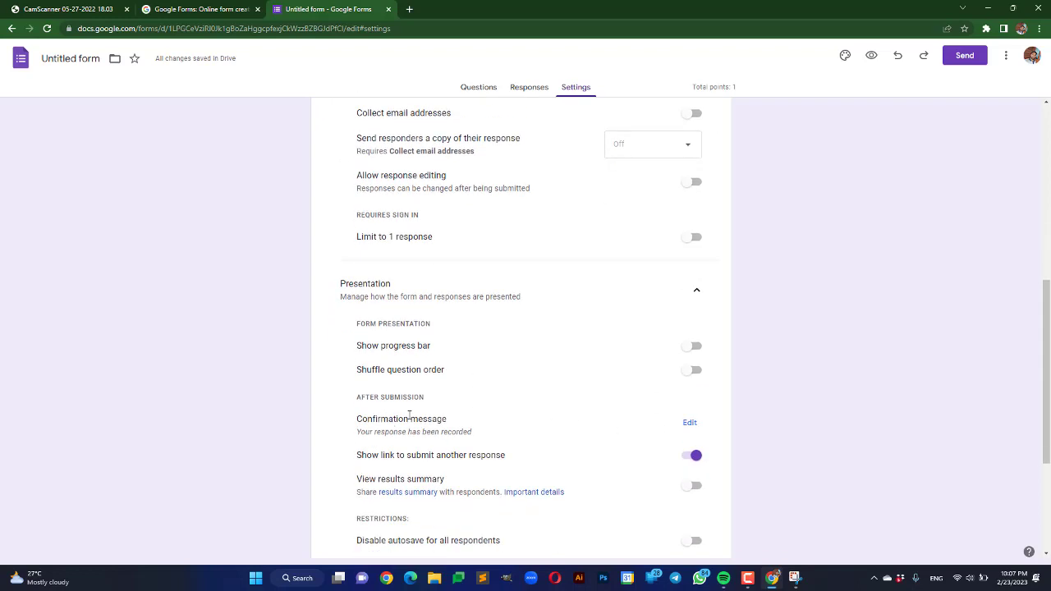
Set the form's confirmation message to "ඔබ විසින් මෙම ප්‍රශ්නපත්‍රයට සාර්ථකව පිළිතුරු සපයා Submit කර ඇත." and save it.
click(690, 422)
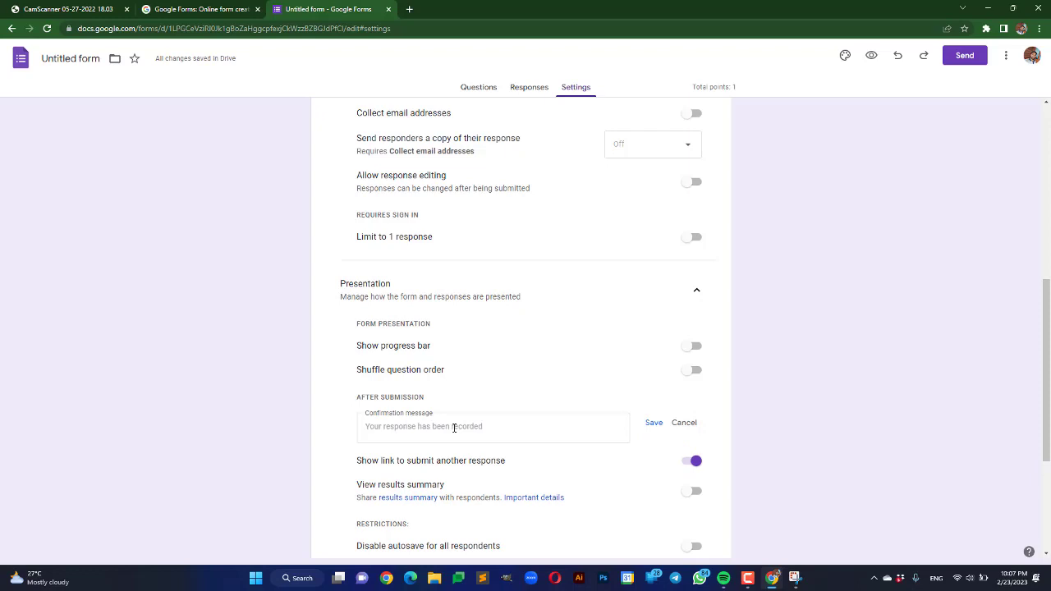
click(454, 427)
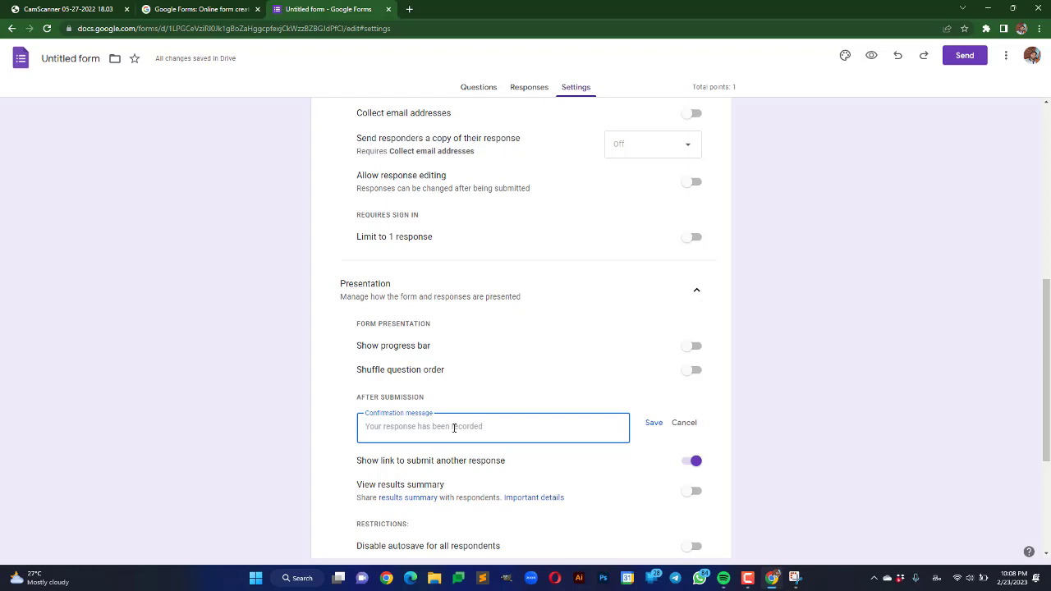
text(88 8)
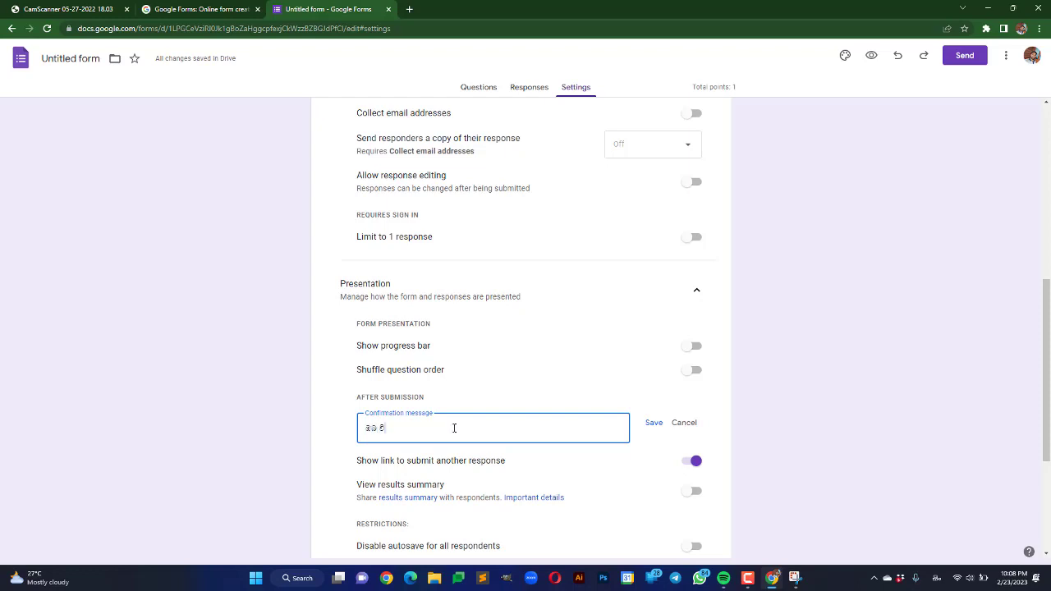
text(ිසින)
text(් මෙම)
text( ප්‍රශ්න)
text(පත්‍)
text(ර)
text(ය සාර්)
text(ථකව පිළි)
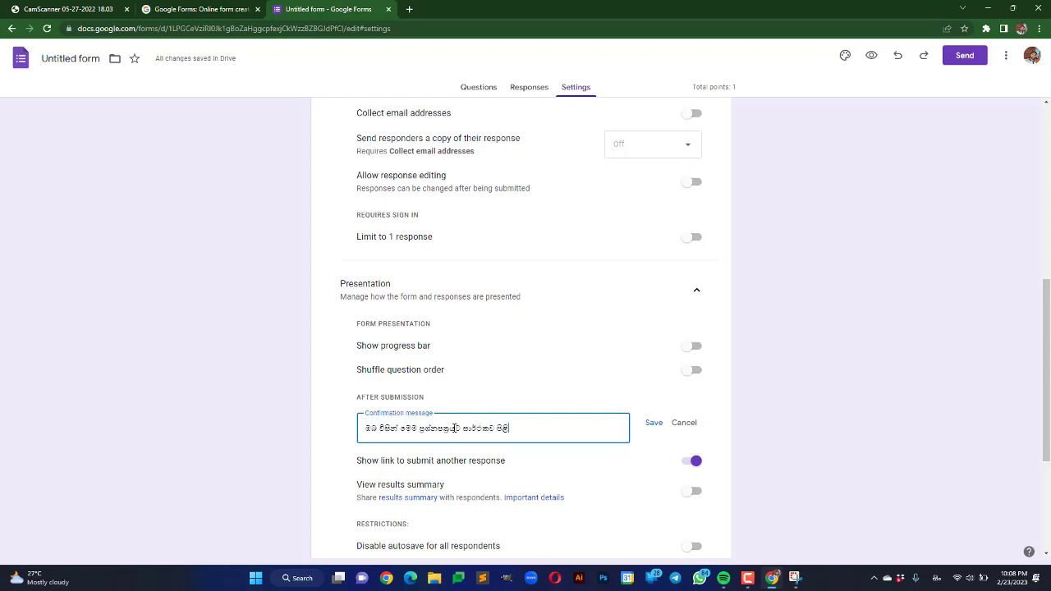
text(තුරු ලිය)
text(සපයා)
key(alt+shift)
text(ා Submit)
key(alt+shift)
text(කර ඇත.)
click(654, 422)
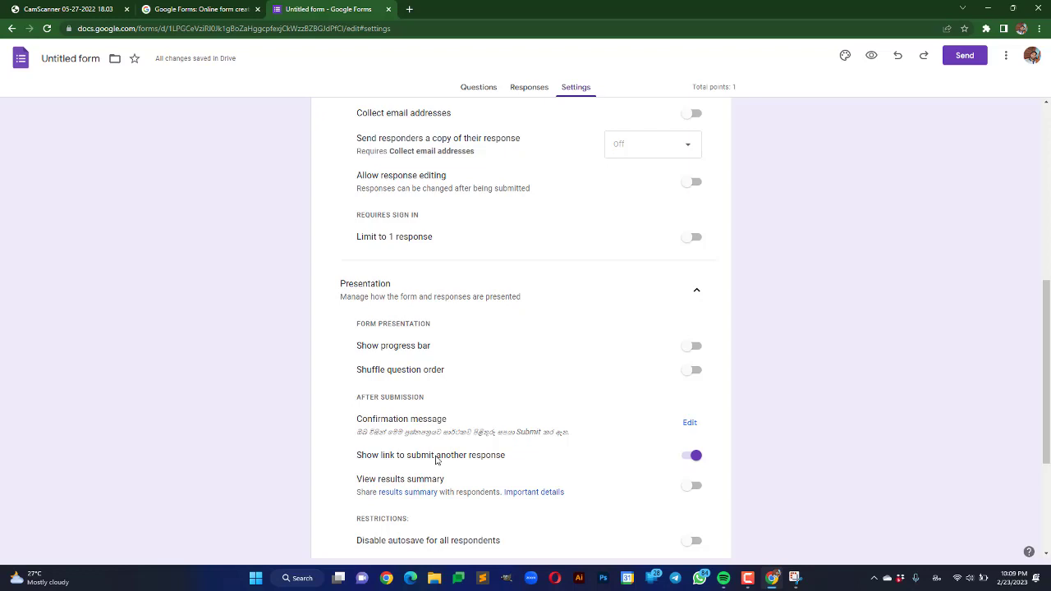
Check the remaining form settings, and return to the questions with the theme customization open.
scroll(427, 502, down, 1)
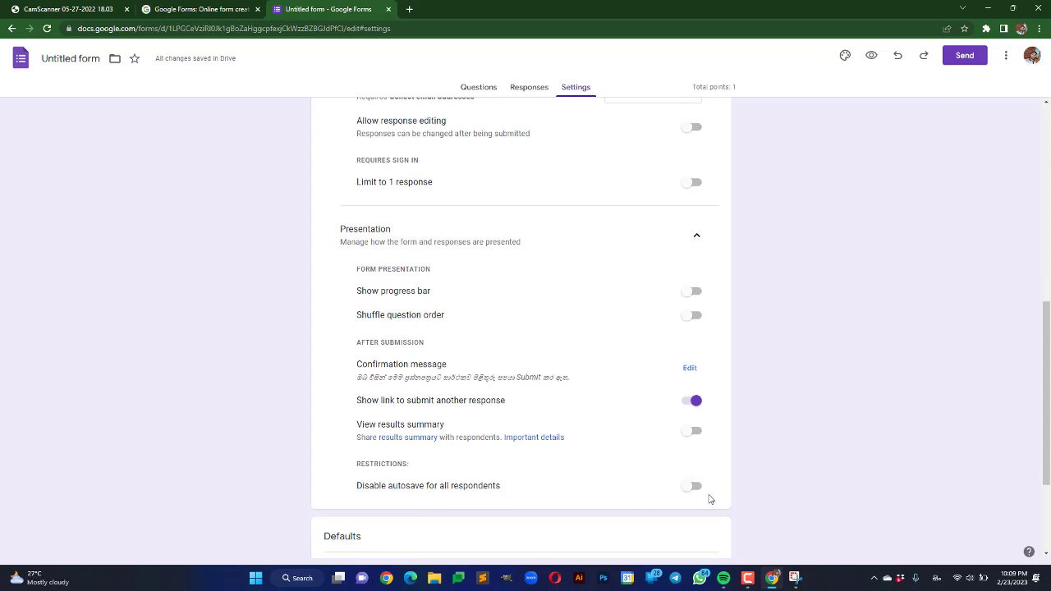
scroll(690, 493, down, 1)
scroll(684, 493, down, 1)
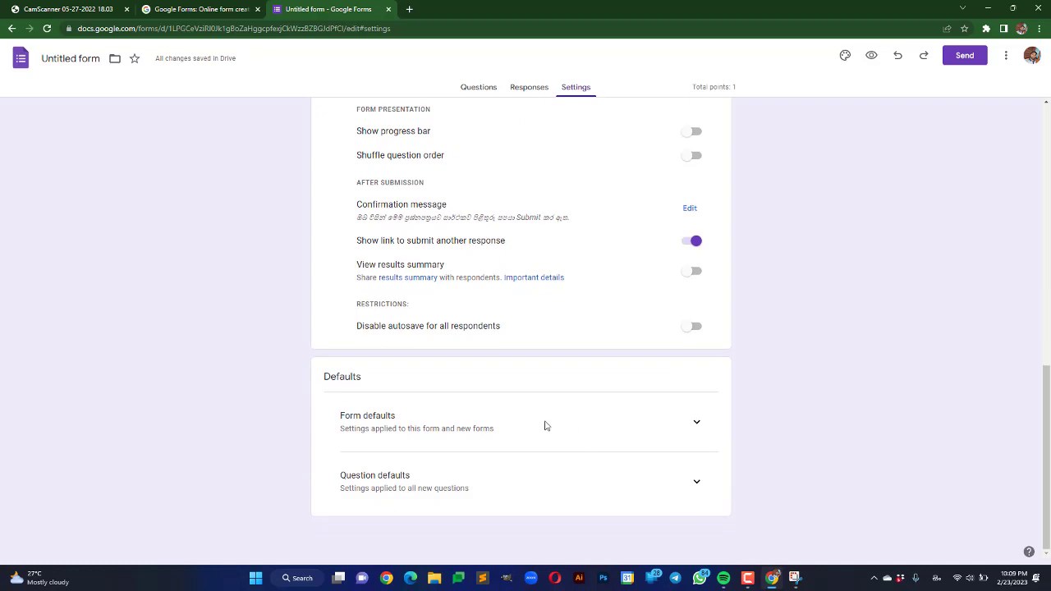
scroll(730, 411, up, 7)
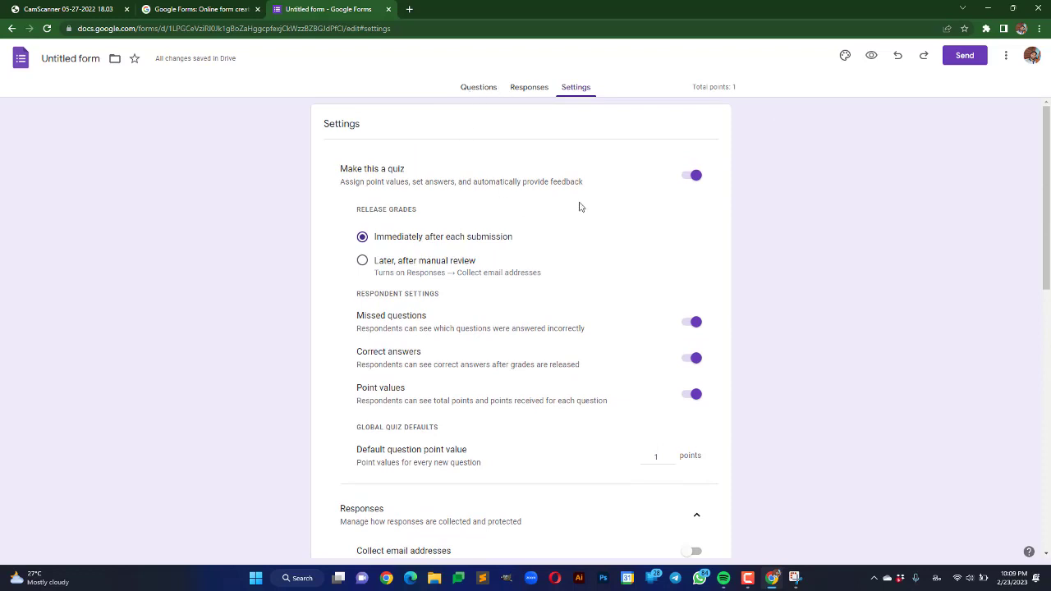
click(486, 87)
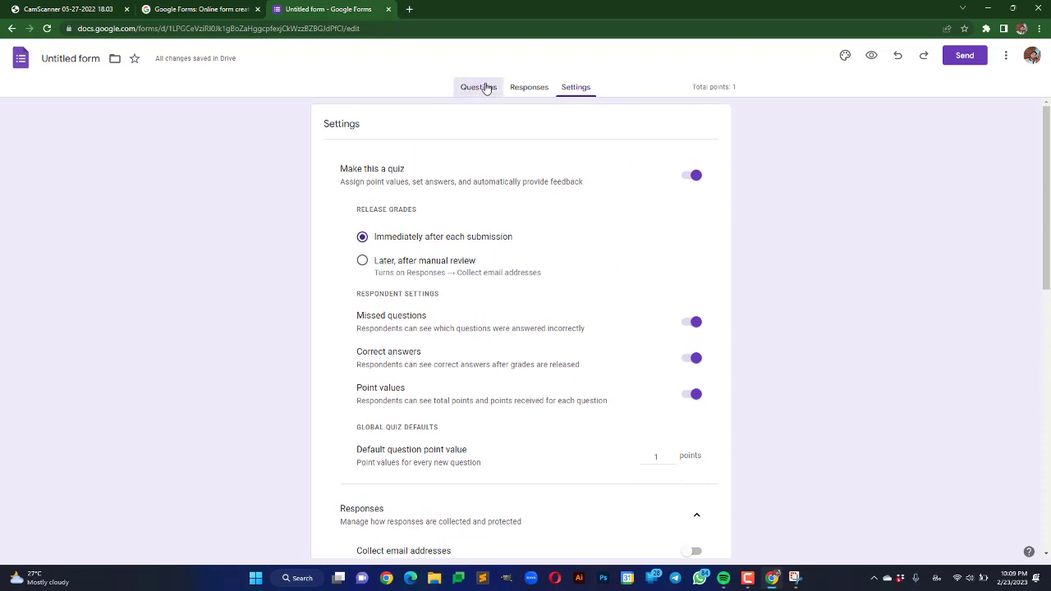
click(846, 58)
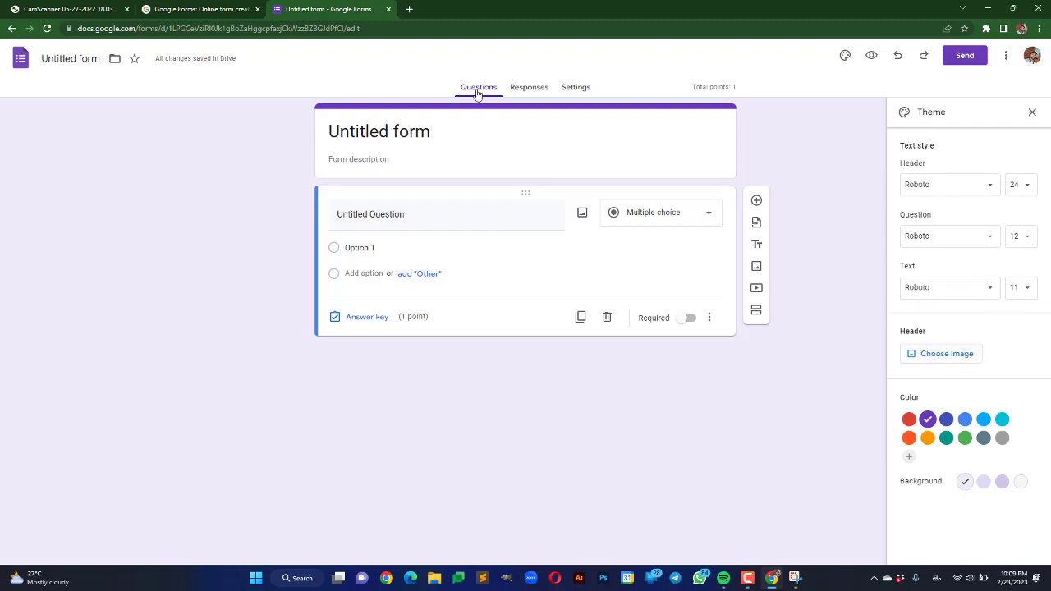
click(946, 361)
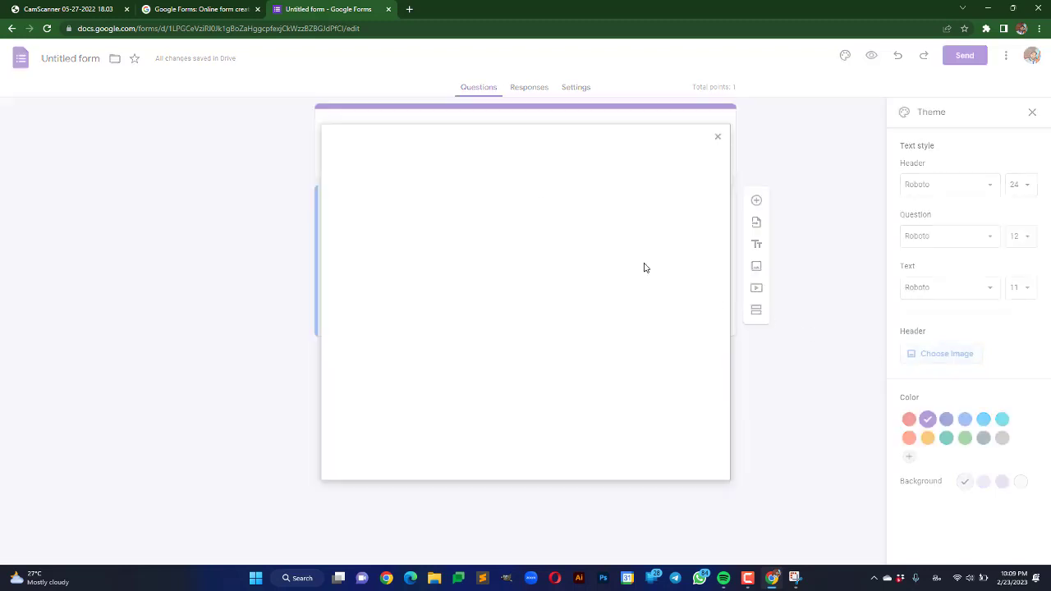
click(408, 179)
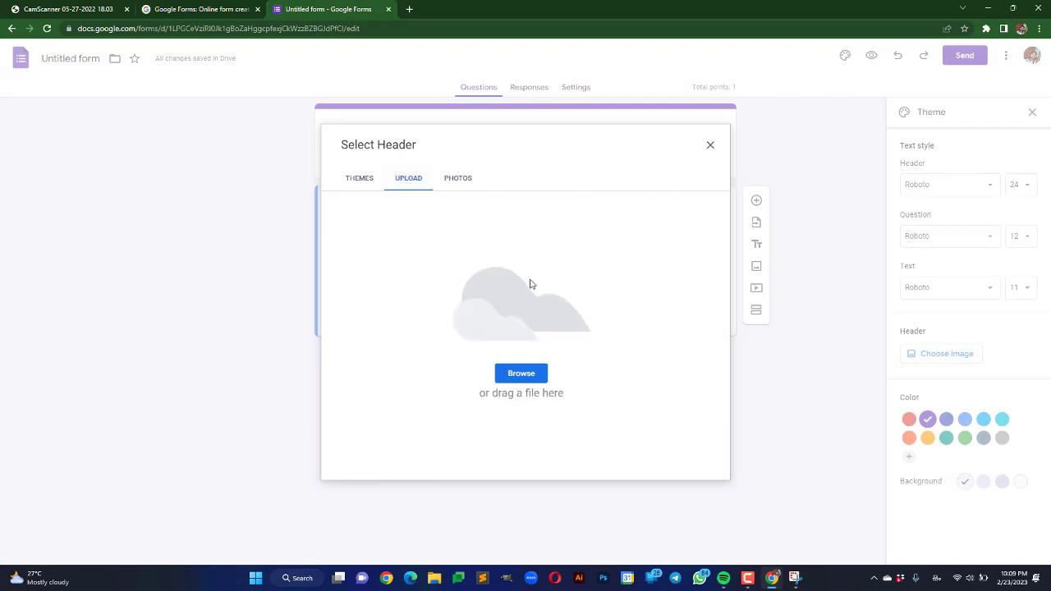
click(520, 372)
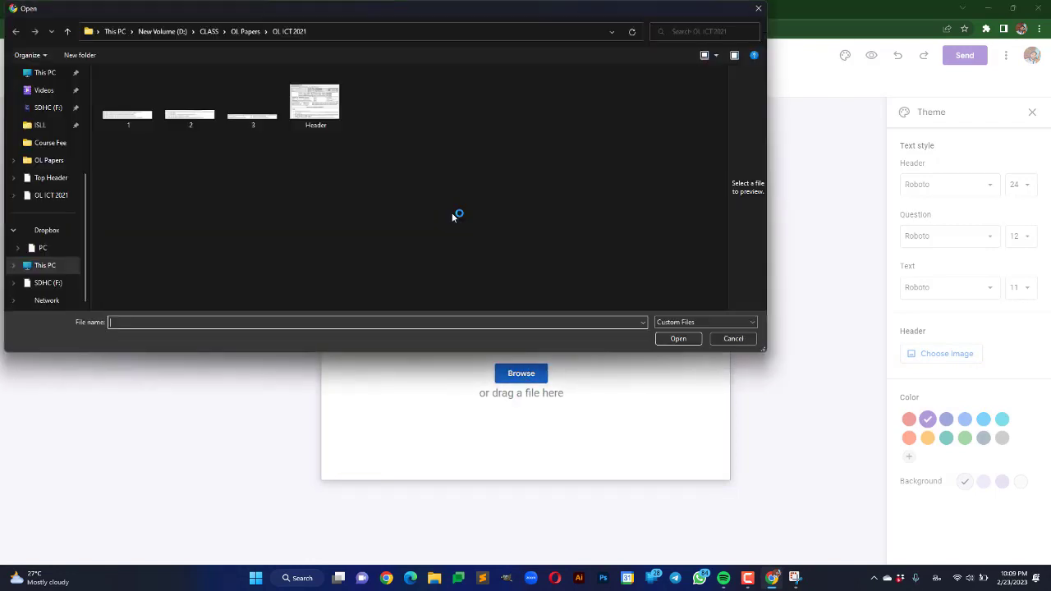
click(715, 338)
click(710, 145)
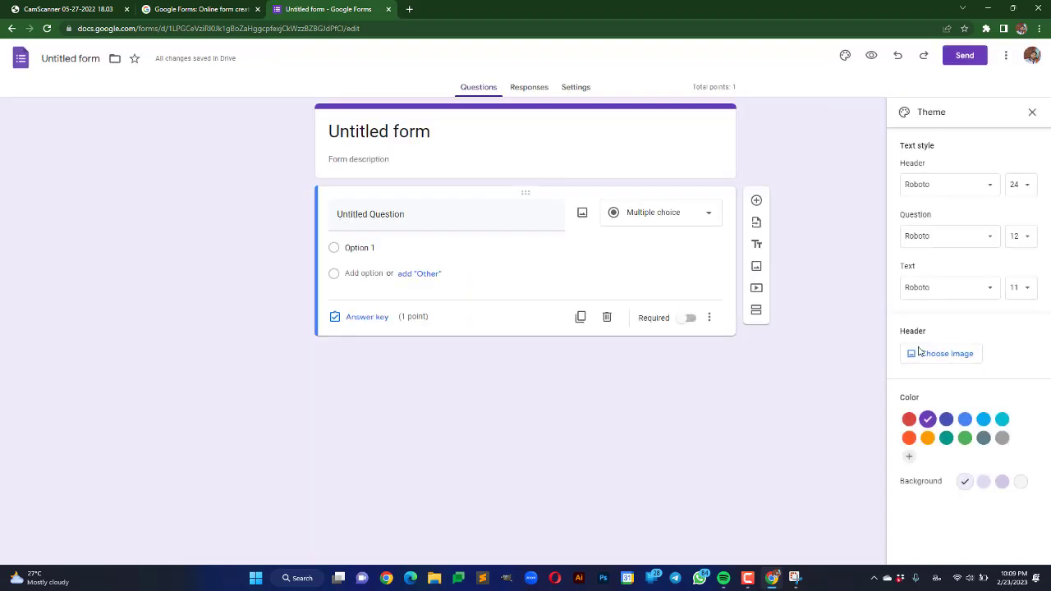
Upload the Header image from the OL Papers Top Header folder as the form's header, and close the theme options.
click(928, 354)
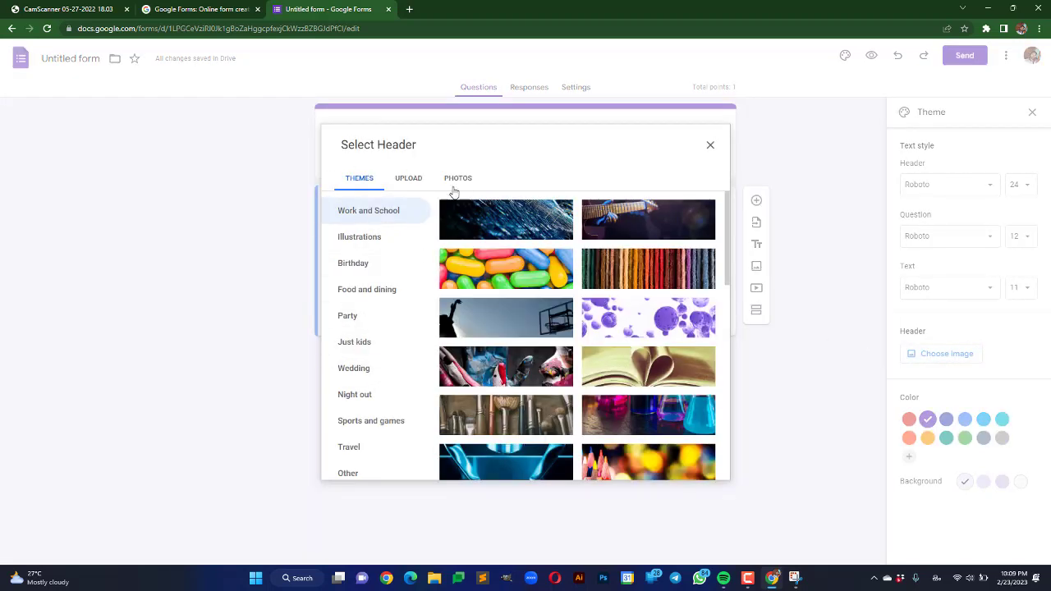
click(407, 186)
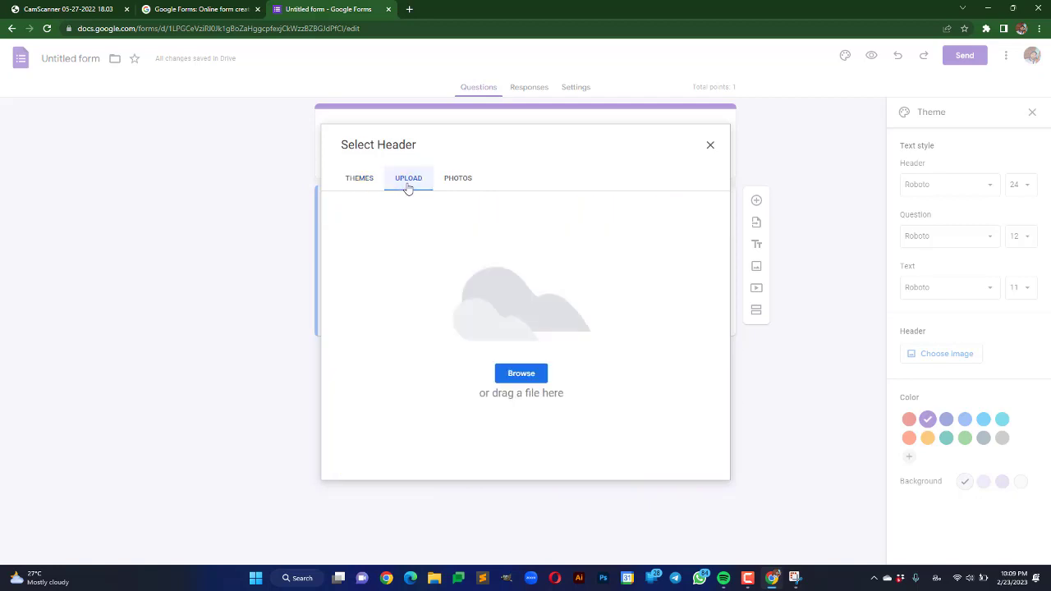
click(517, 371)
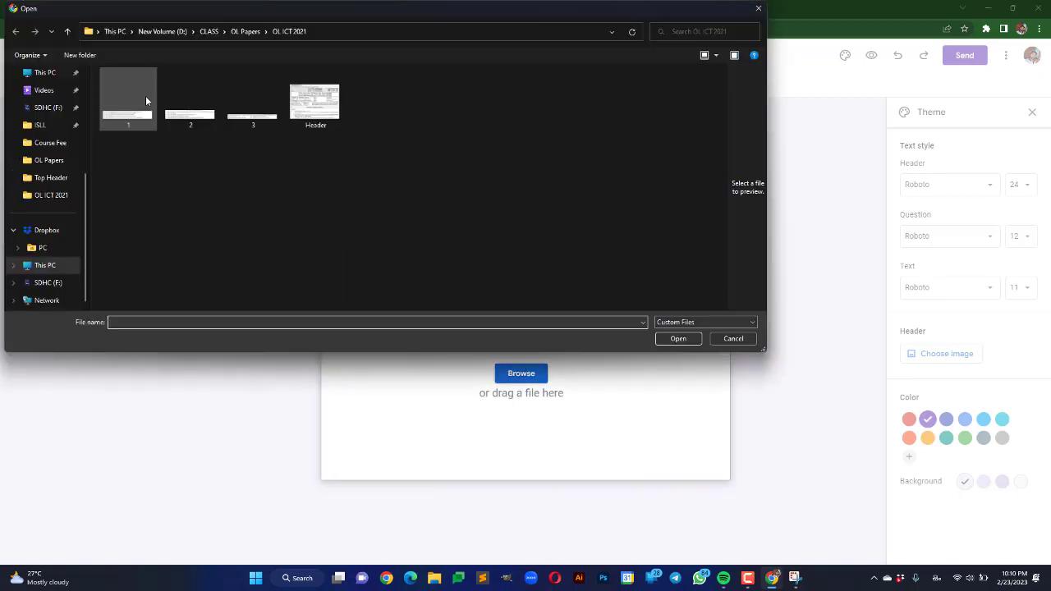
click(238, 31)
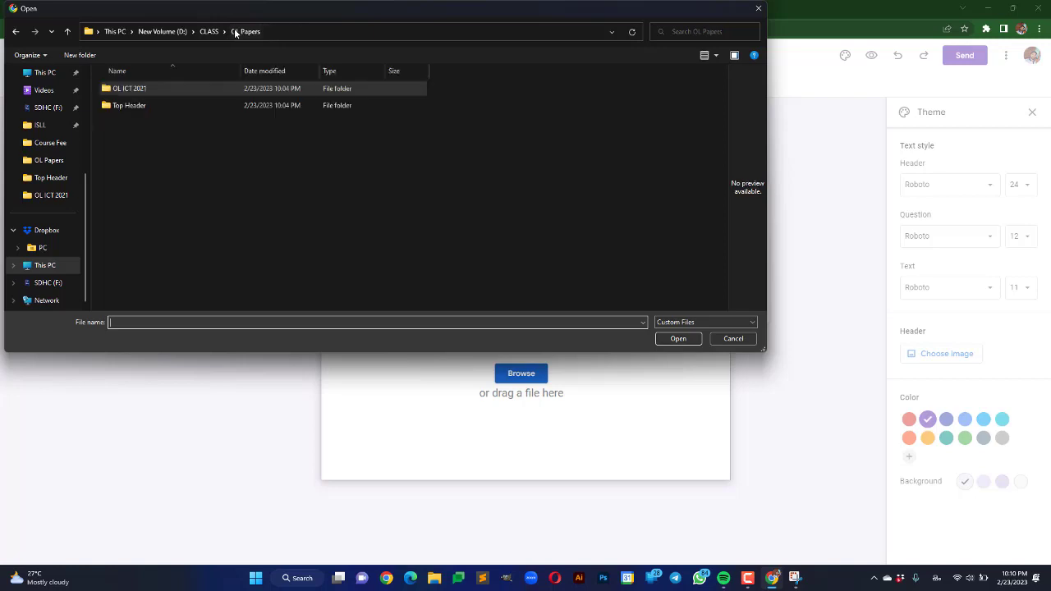
click(123, 106)
double_click(123, 106)
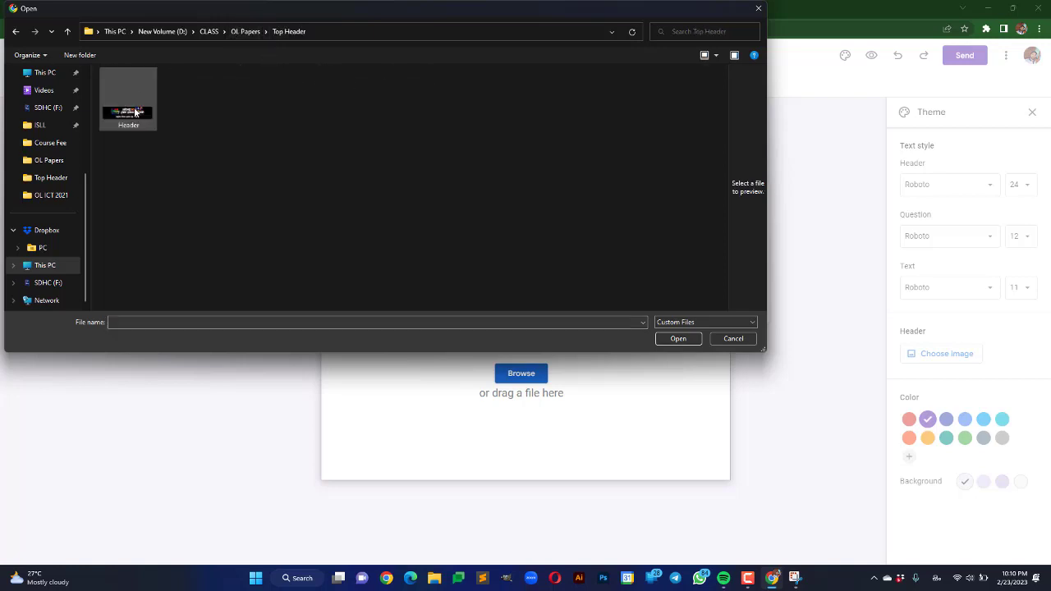
double_click(131, 97)
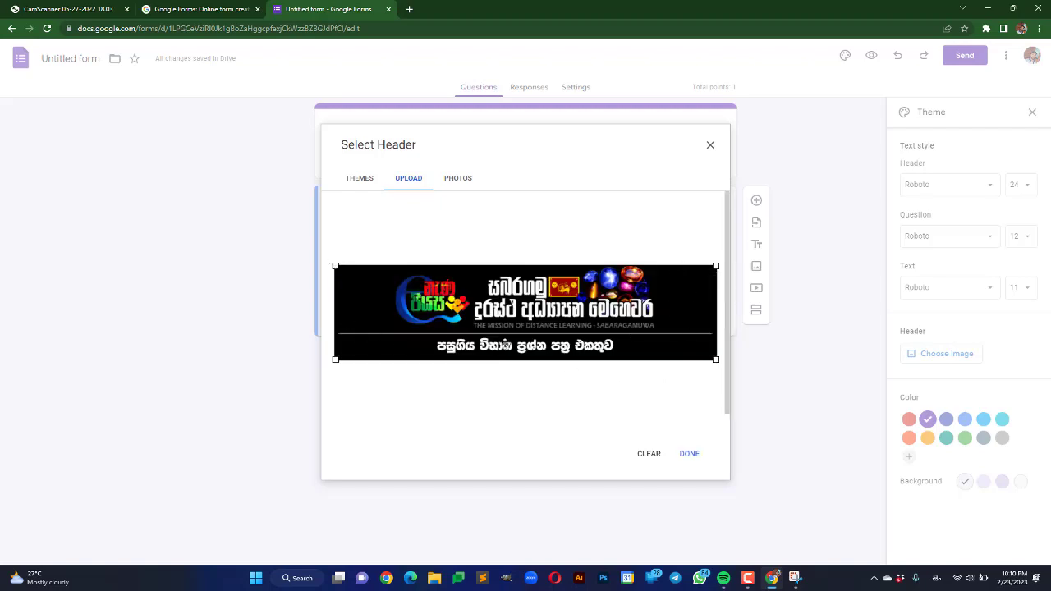
click(689, 457)
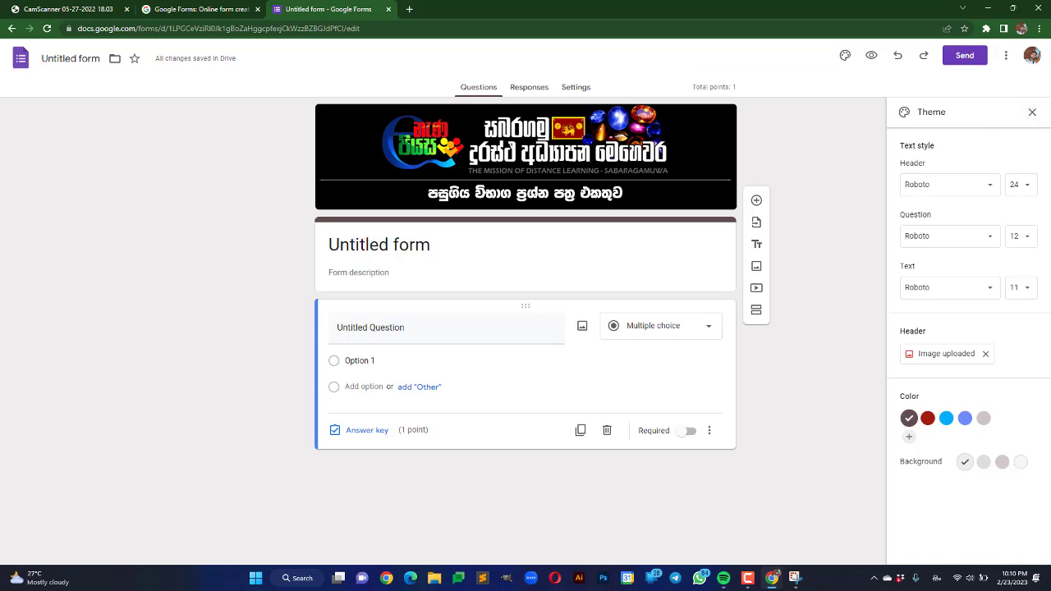
click(1032, 113)
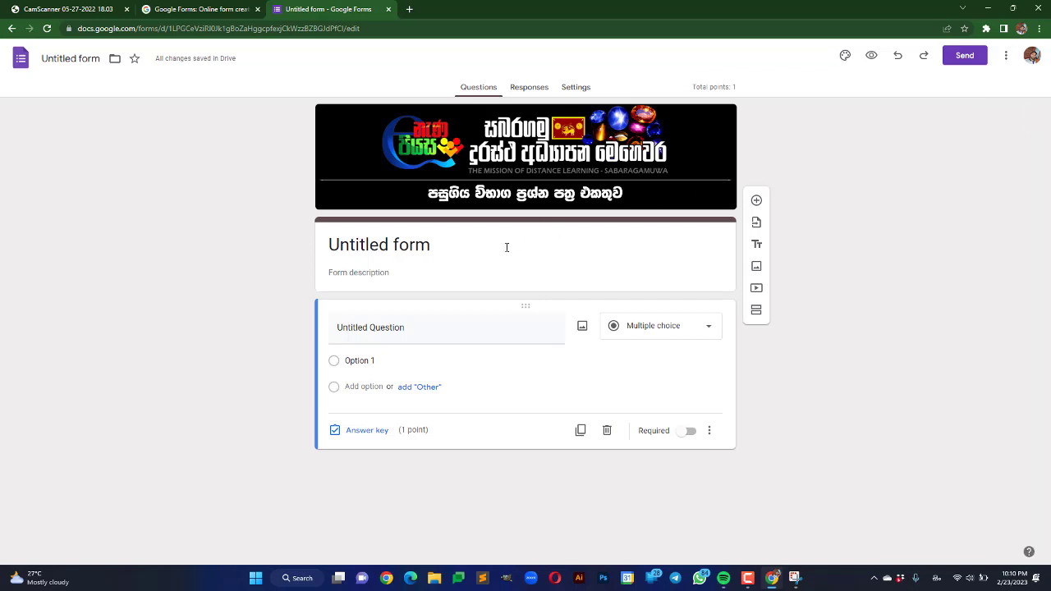
Replace the form's title with "2021 - තොරතුරු හා සන්නිවේදන තාක්ෂණය".
click(444, 251)
drag(443, 251, 322, 250)
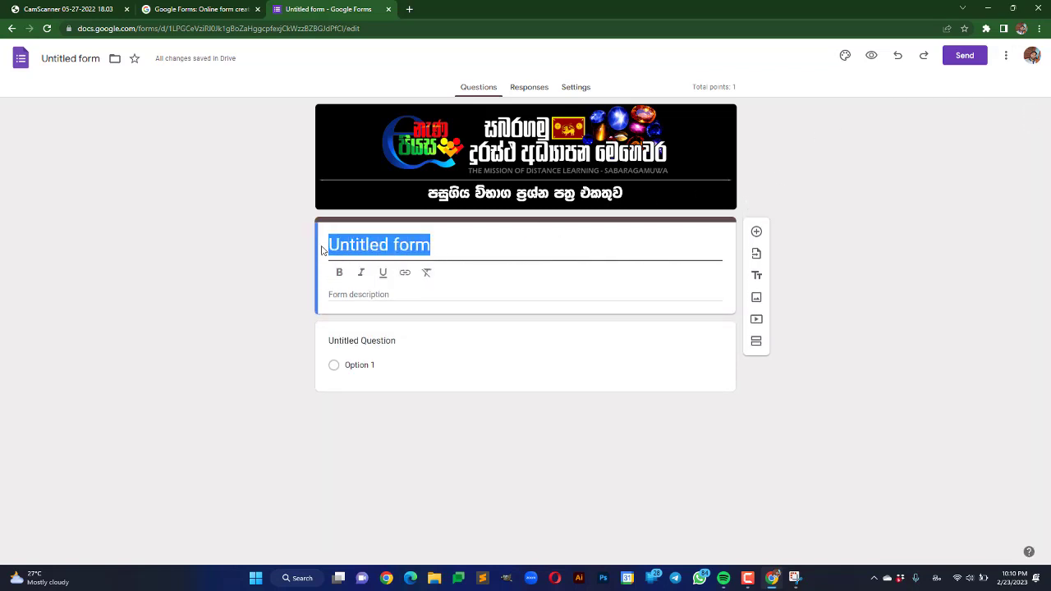
text(2021)
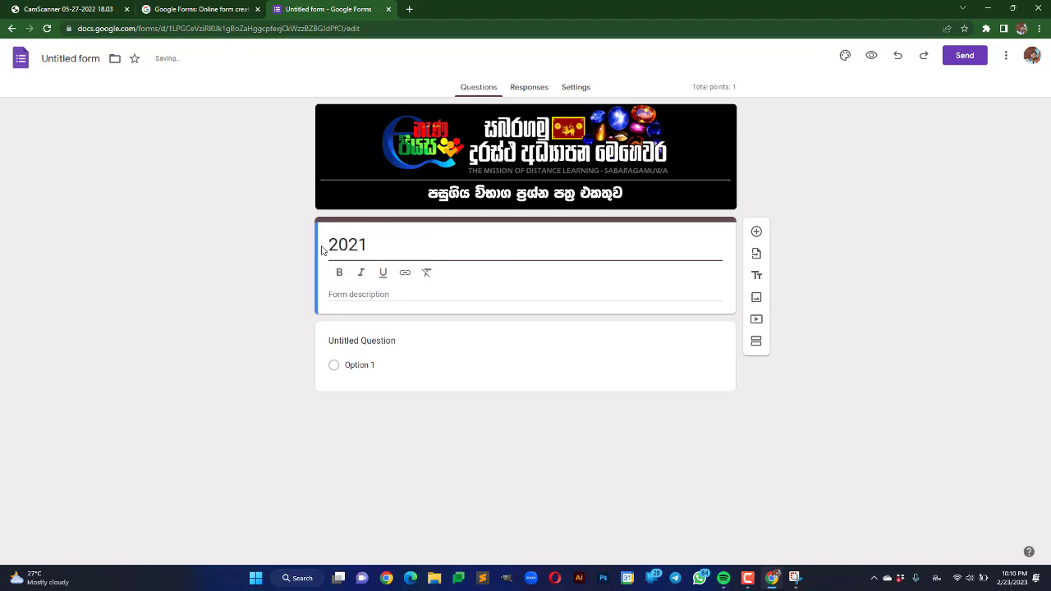
text( - තොරතුරු හා සන්න)
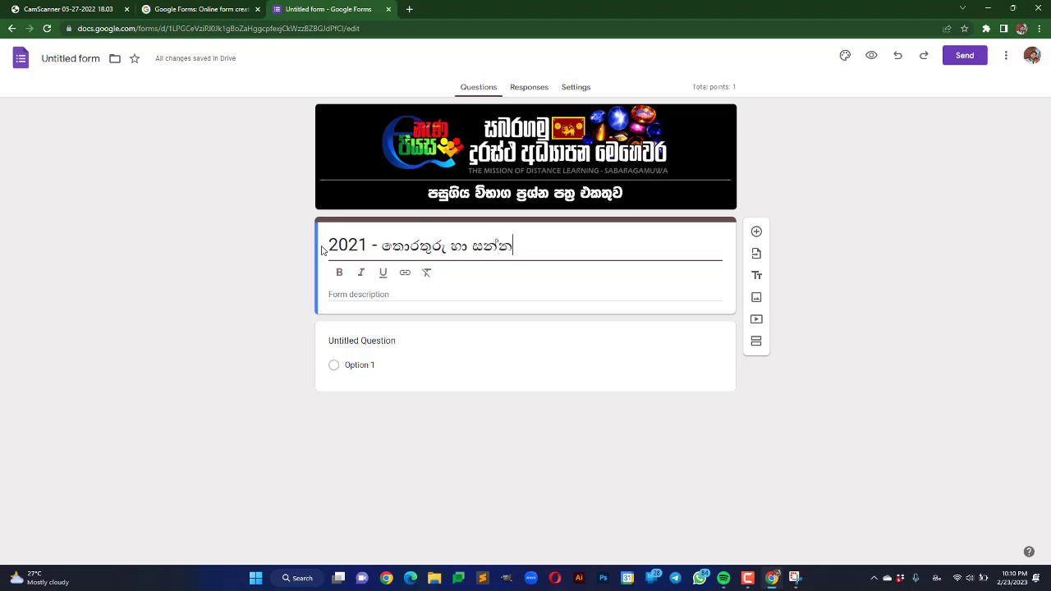
text(ිවේද)
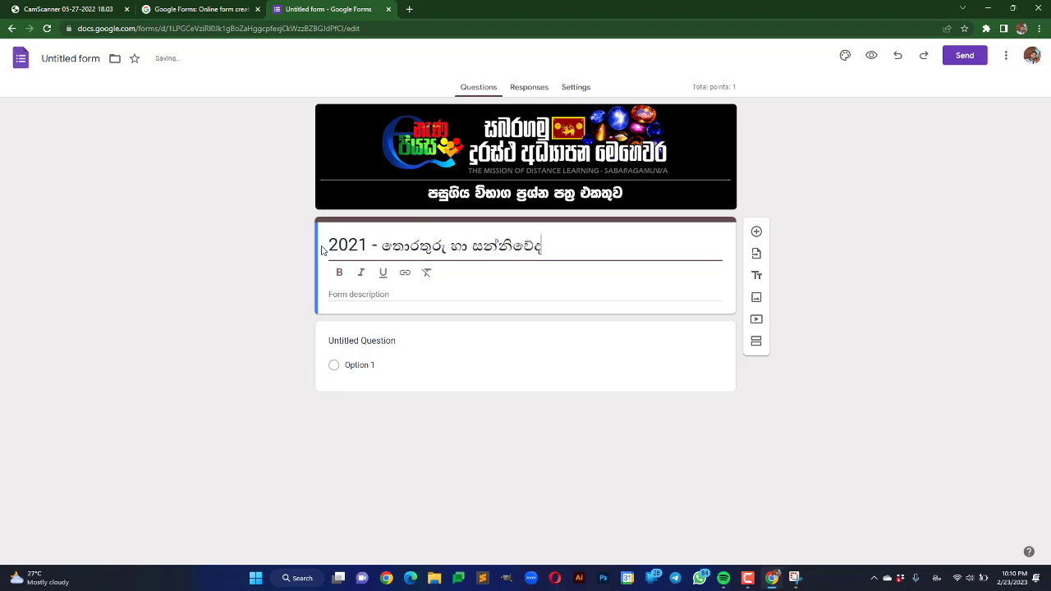
text(න තාක්ෂණය)
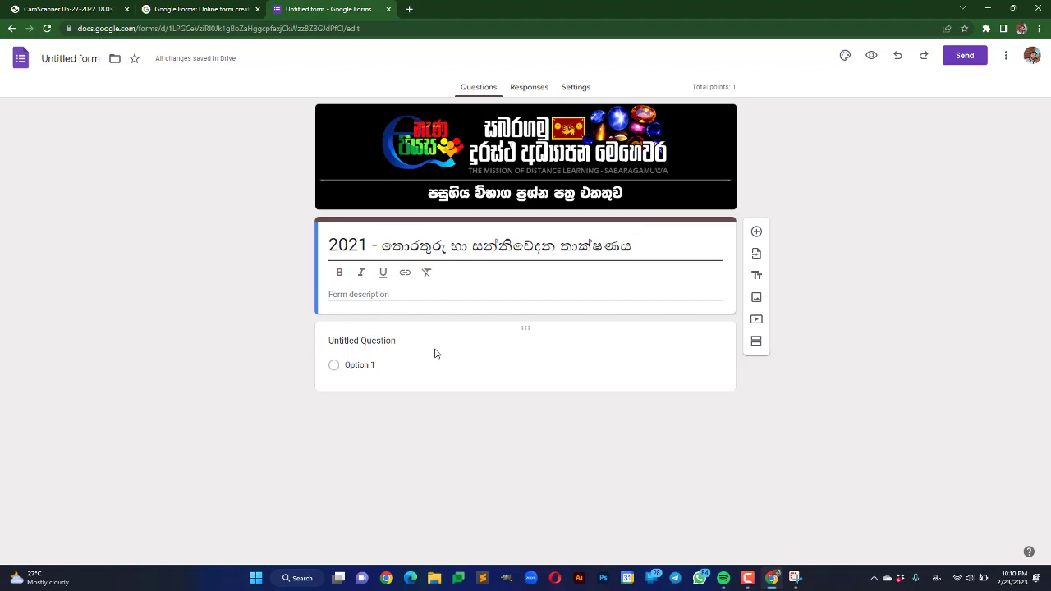
Insert the Header image from the OL ICT 2021 folder as an image block directly below the form's title section.
click(399, 345)
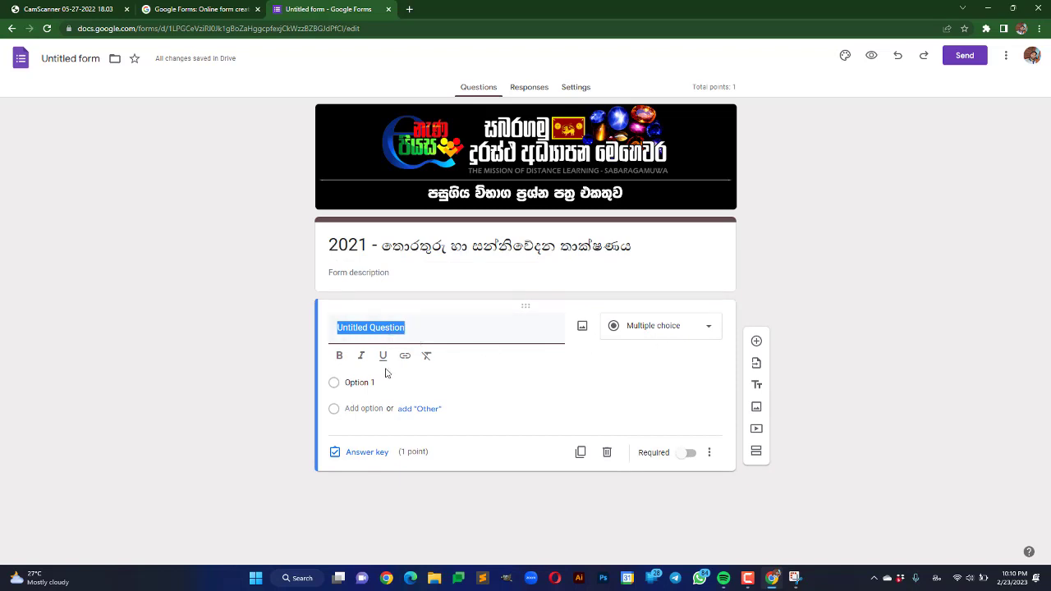
click(728, 277)
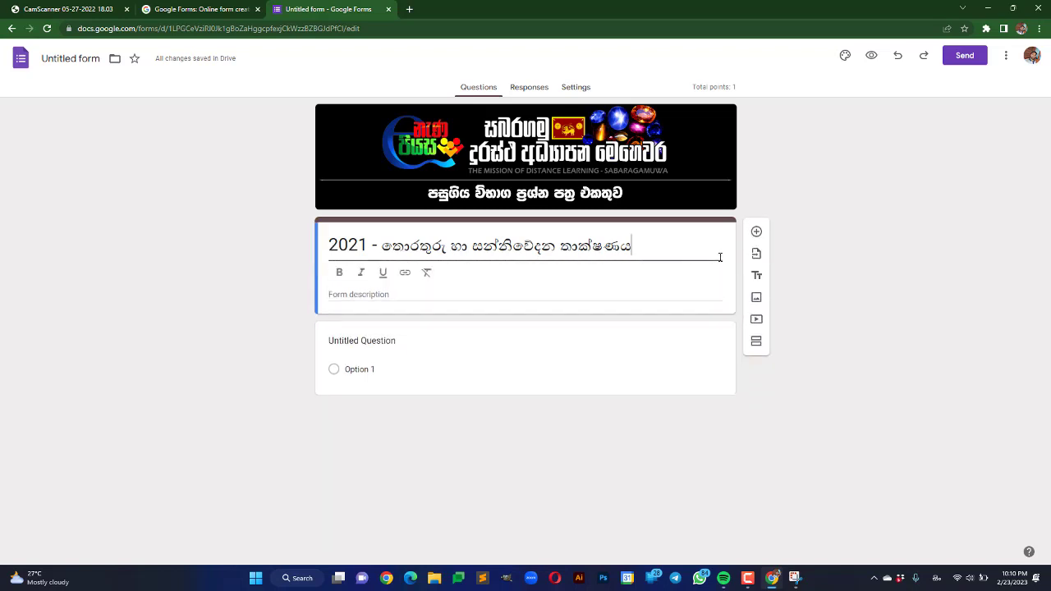
click(756, 297)
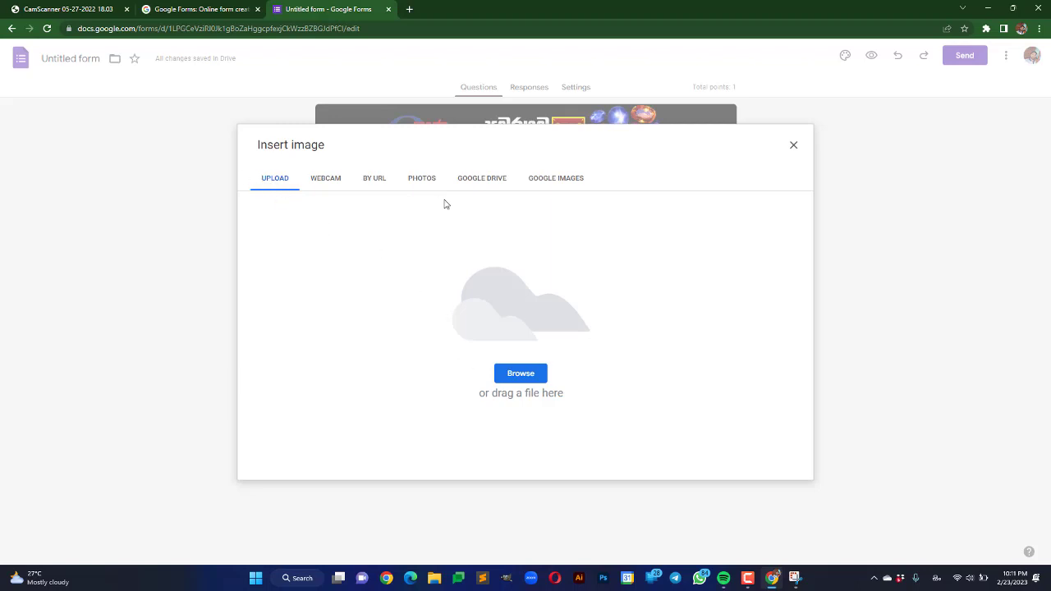
click(483, 176)
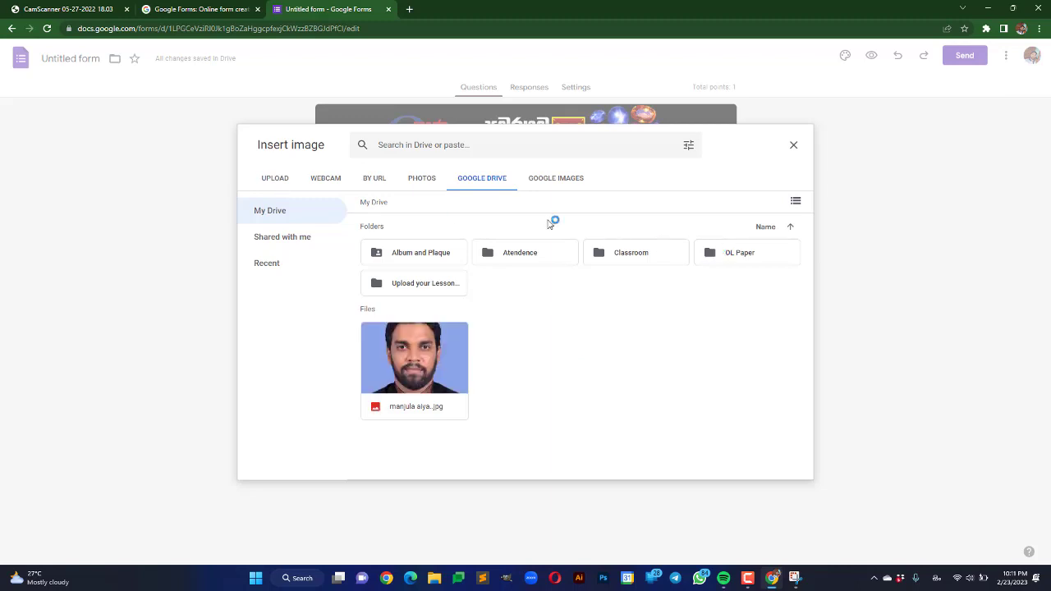
click(282, 178)
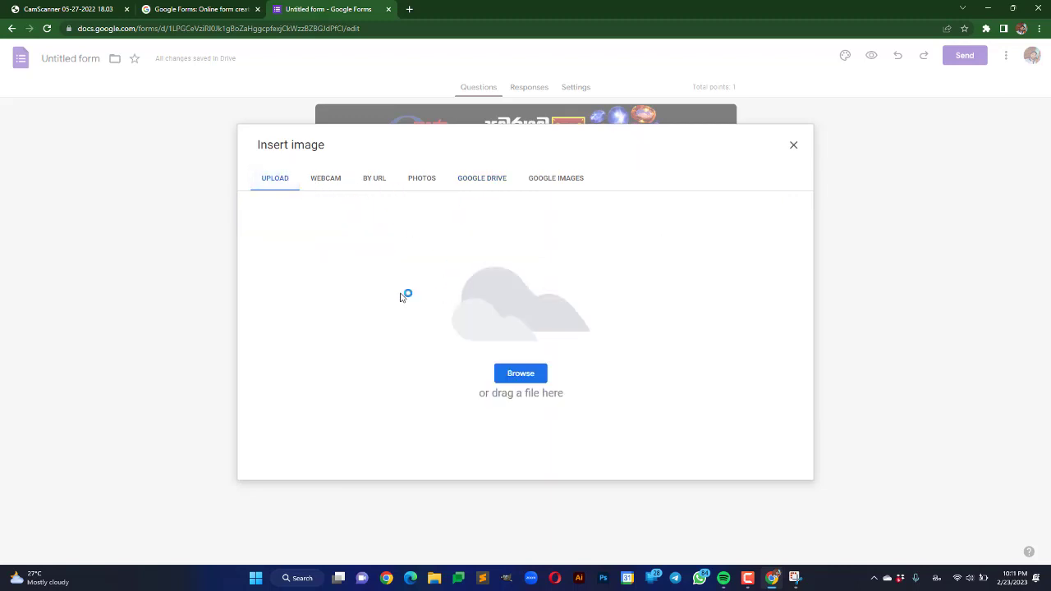
click(524, 376)
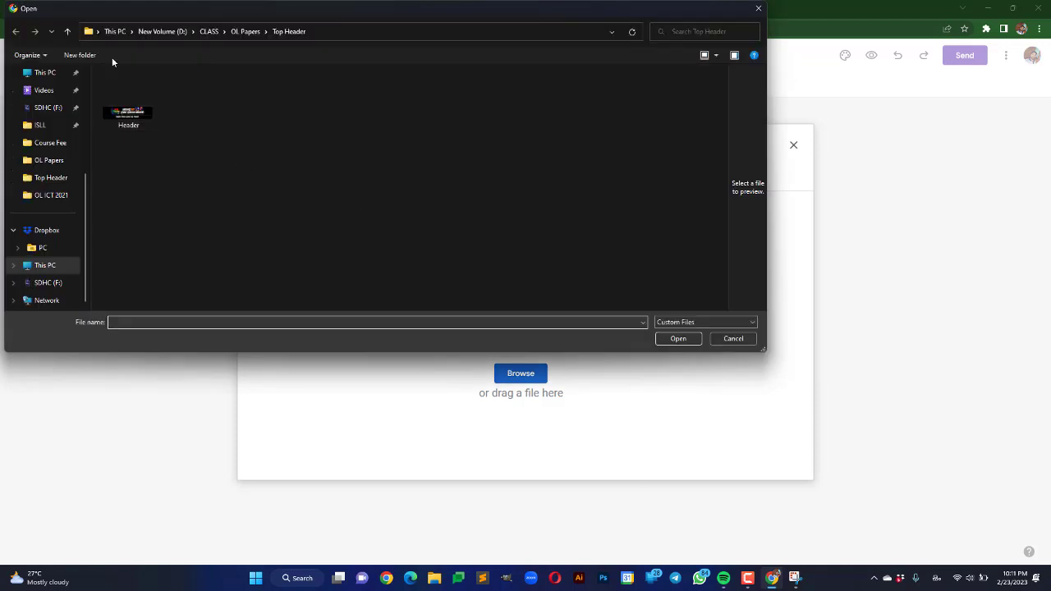
click(245, 31)
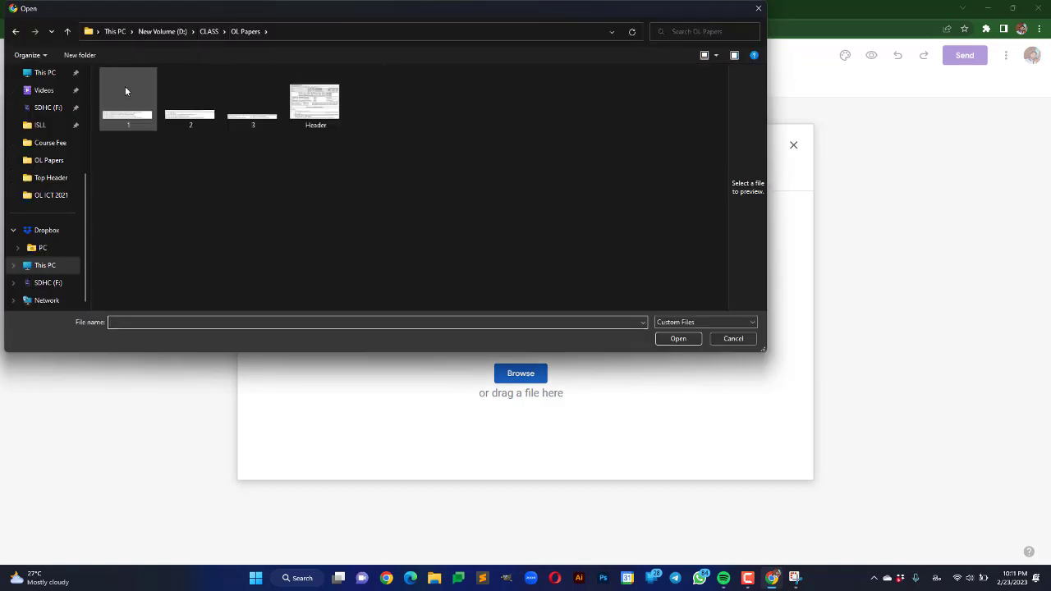
click(317, 111)
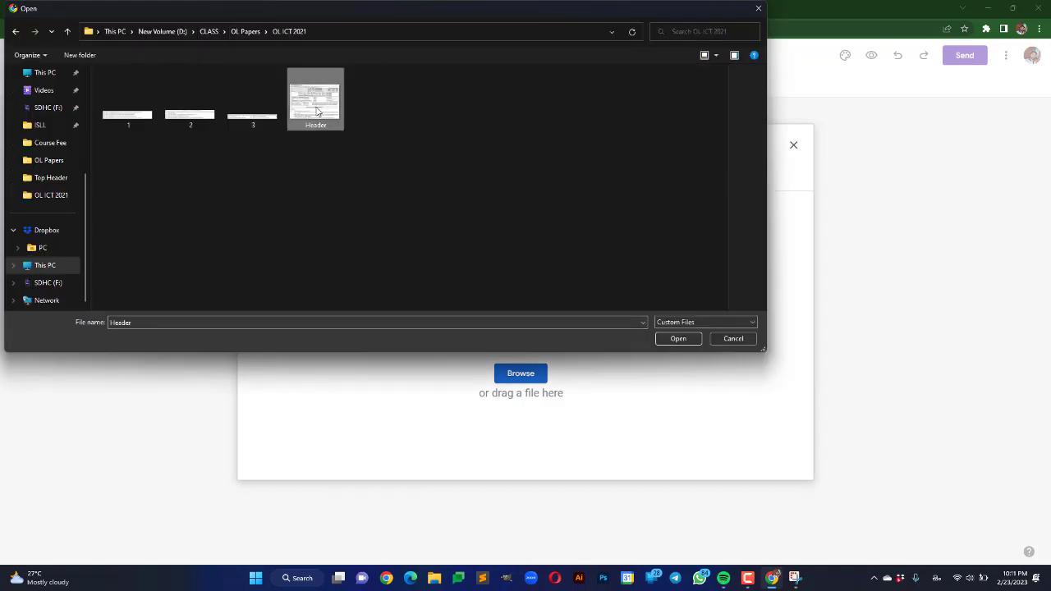
double_click(317, 111)
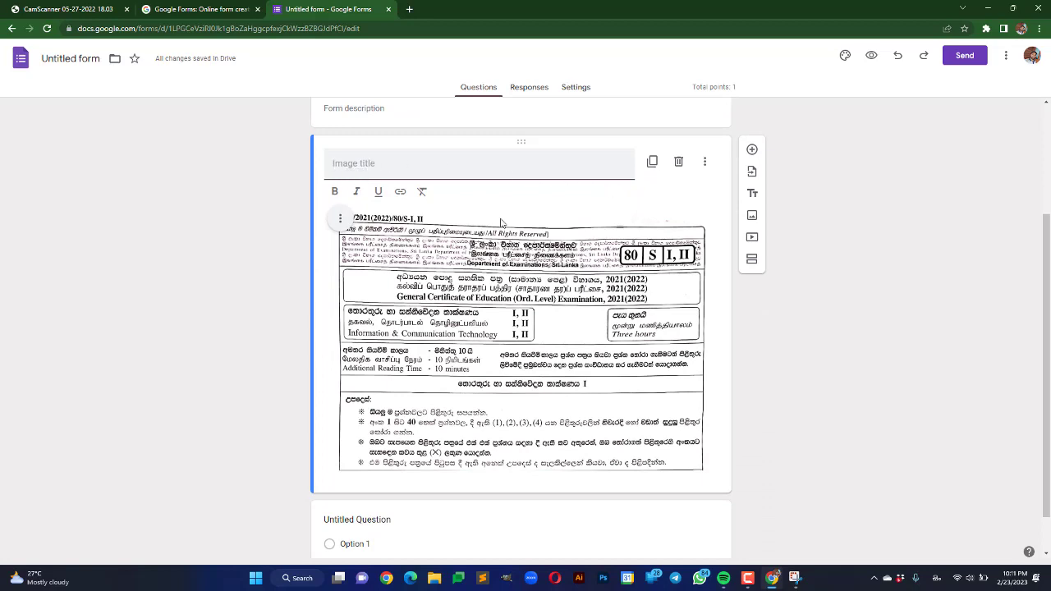
Review the untitled question's answer key option and the form's quiz setting, and return to the questions.
scroll(539, 335, down, 1)
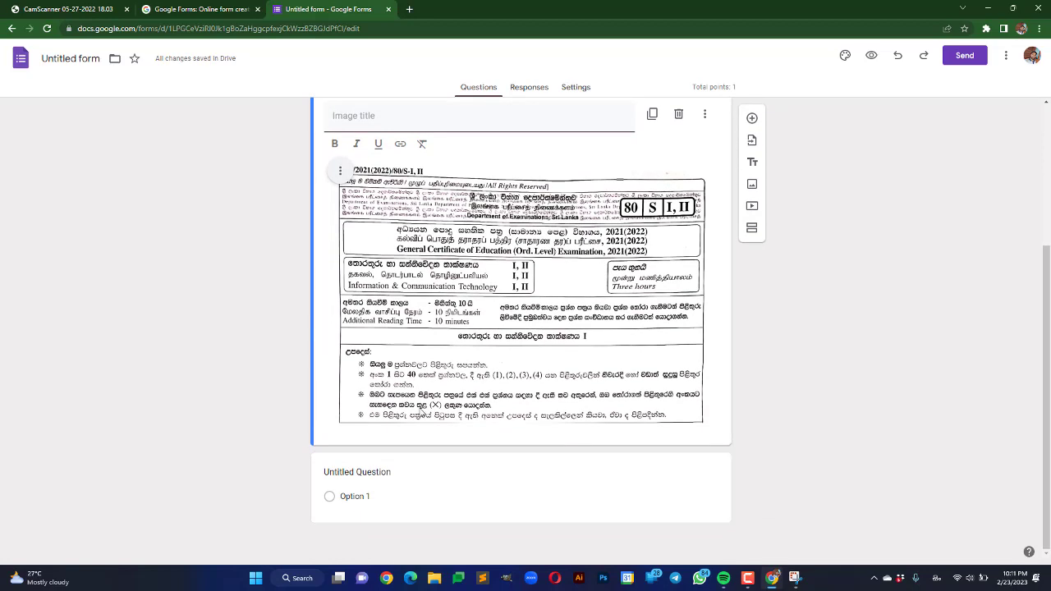
click(435, 493)
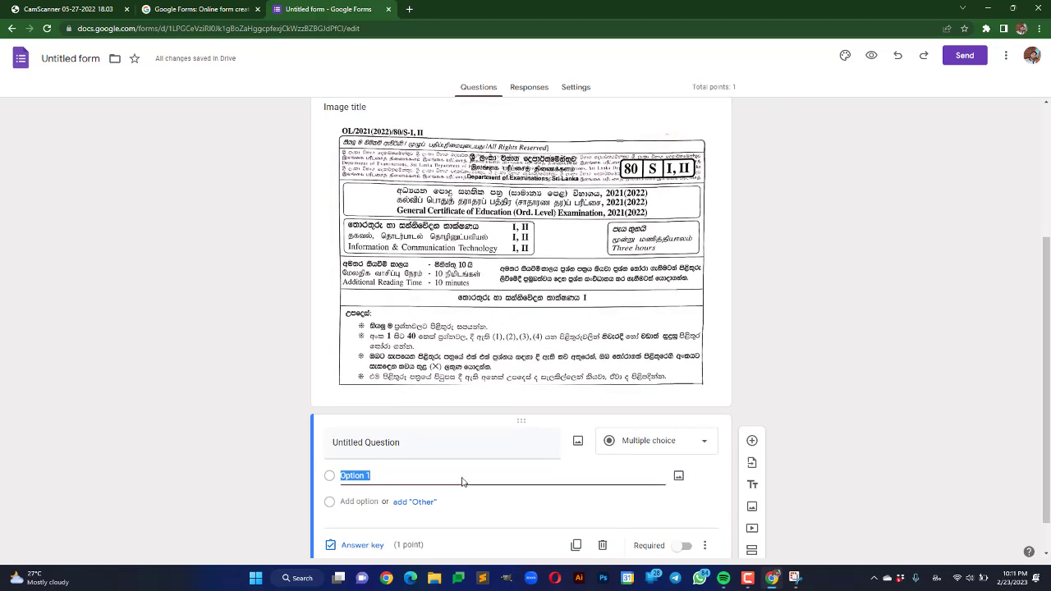
scroll(482, 393, down, 1)
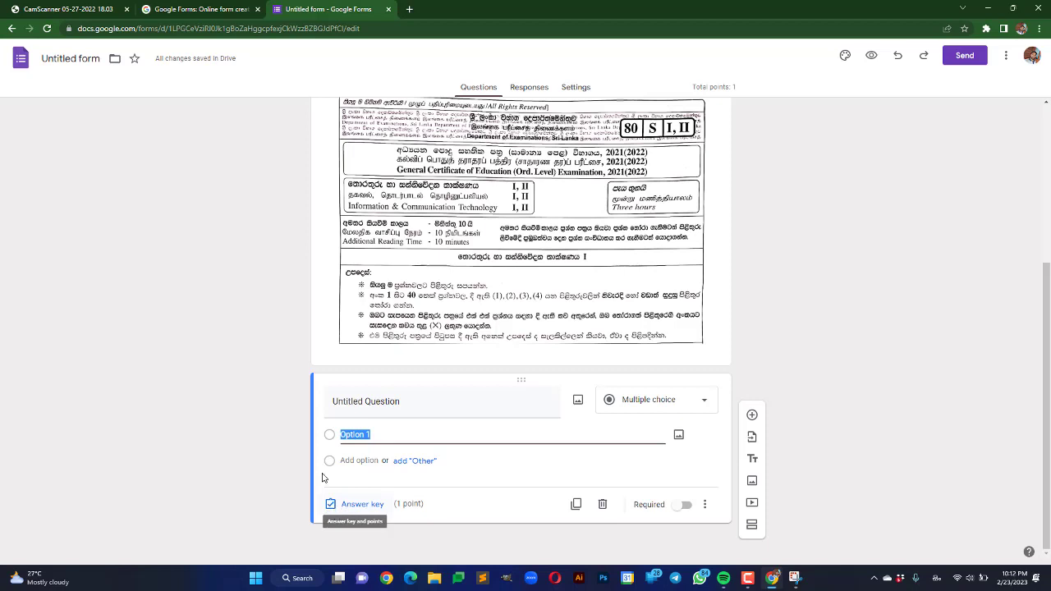
click(577, 90)
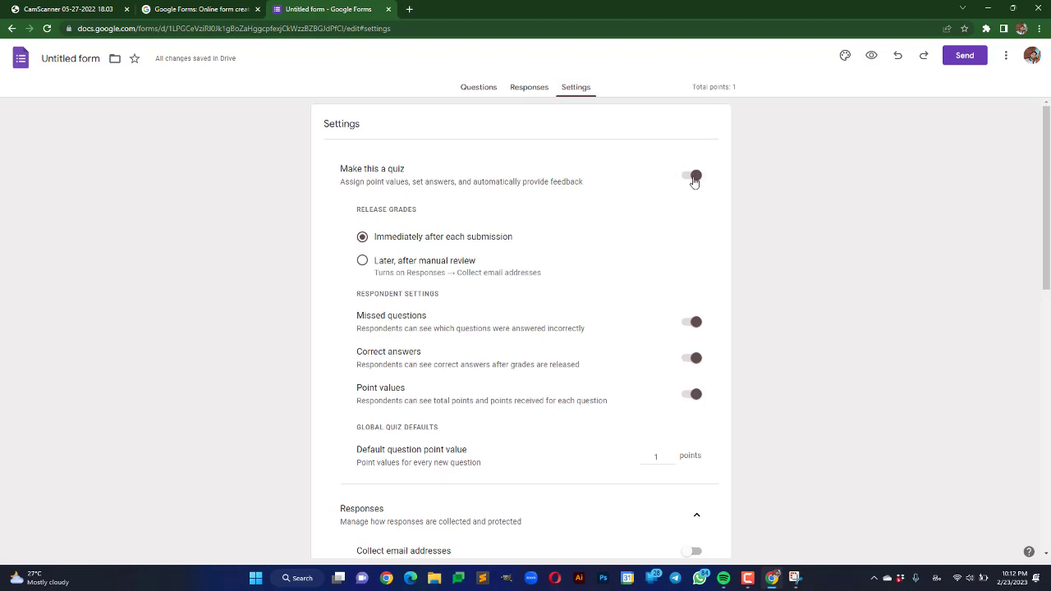
click(491, 88)
scroll(418, 430, down, 1)
scroll(394, 448, down, 2)
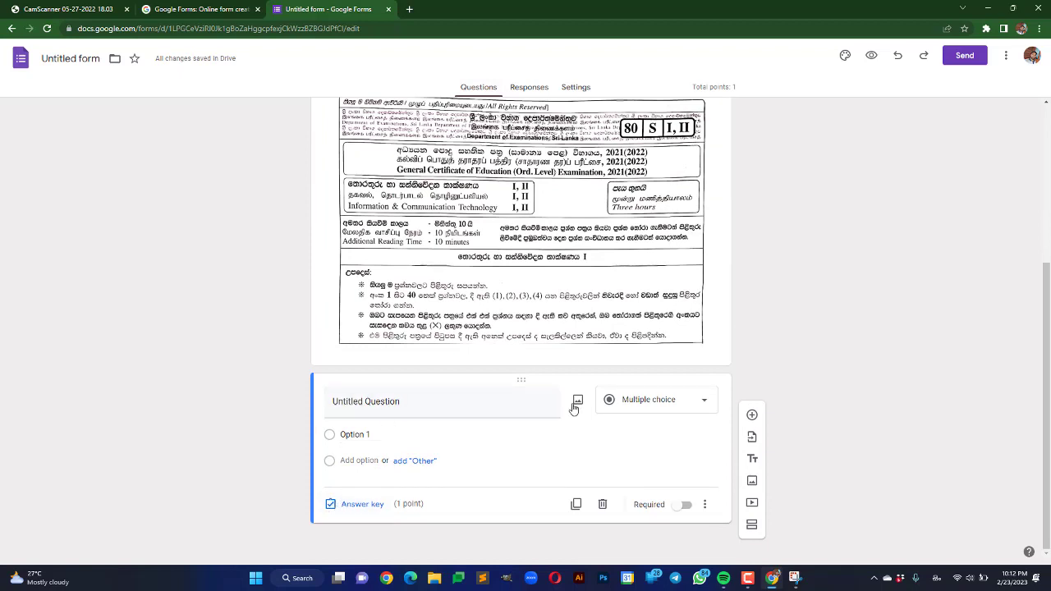
Title the untitled question "01" and add image 1 from the OL ICT 2021 folder to it.
click(419, 408)
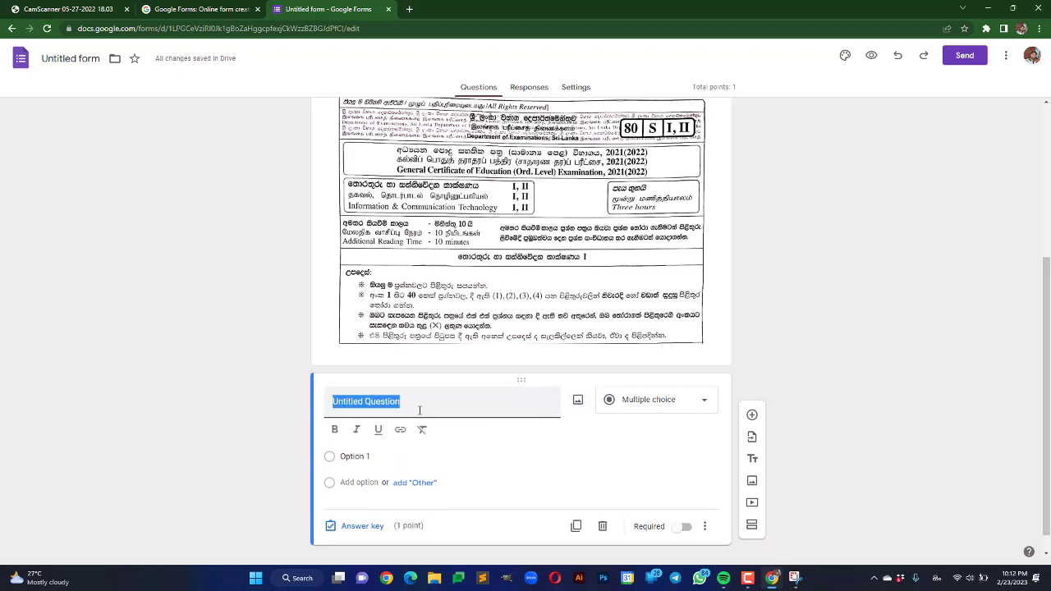
text(01)
click(578, 400)
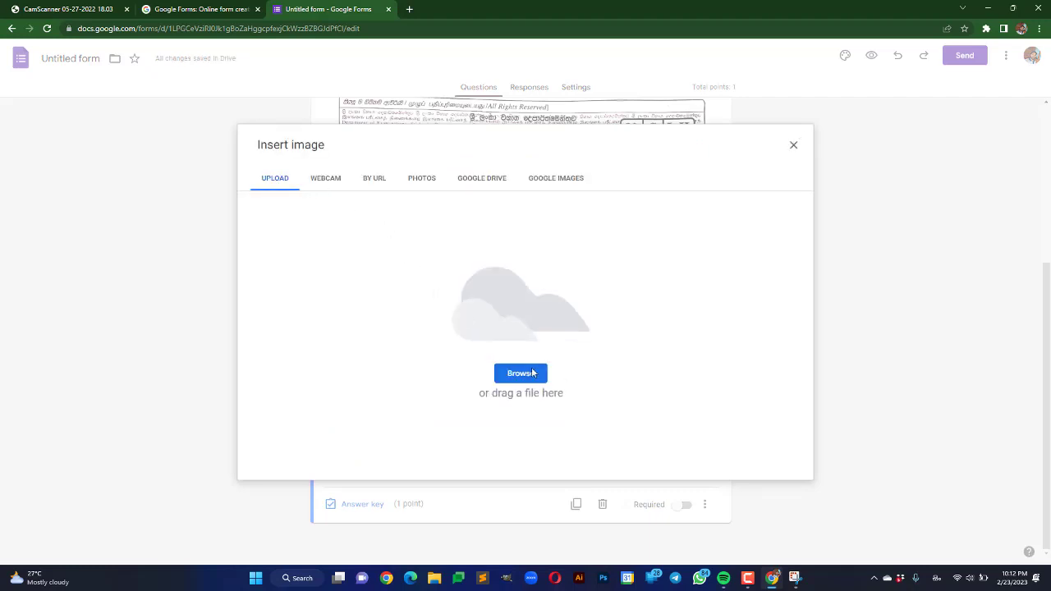
click(533, 373)
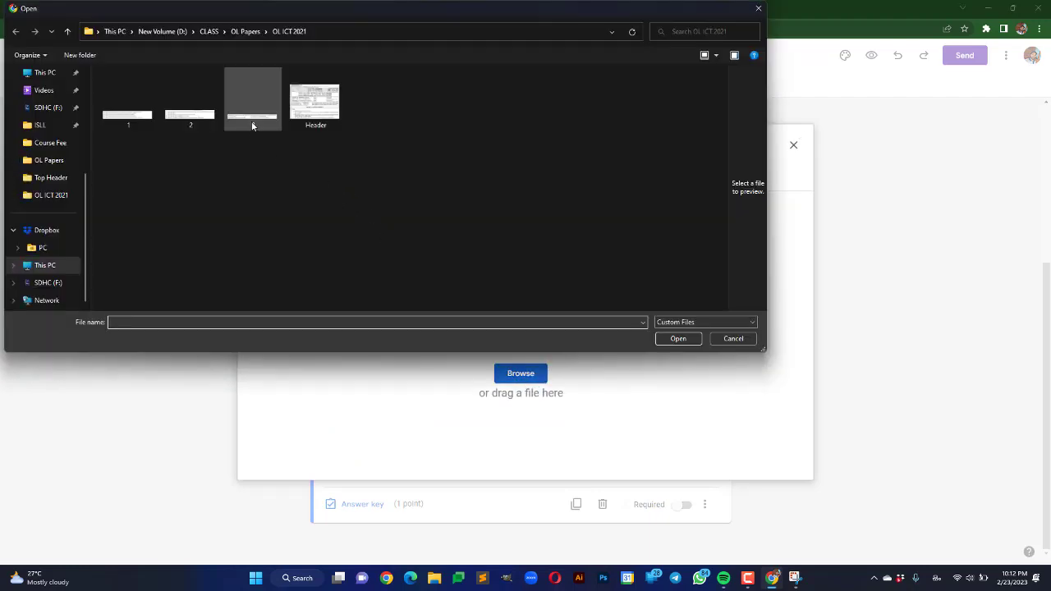
double_click(127, 115)
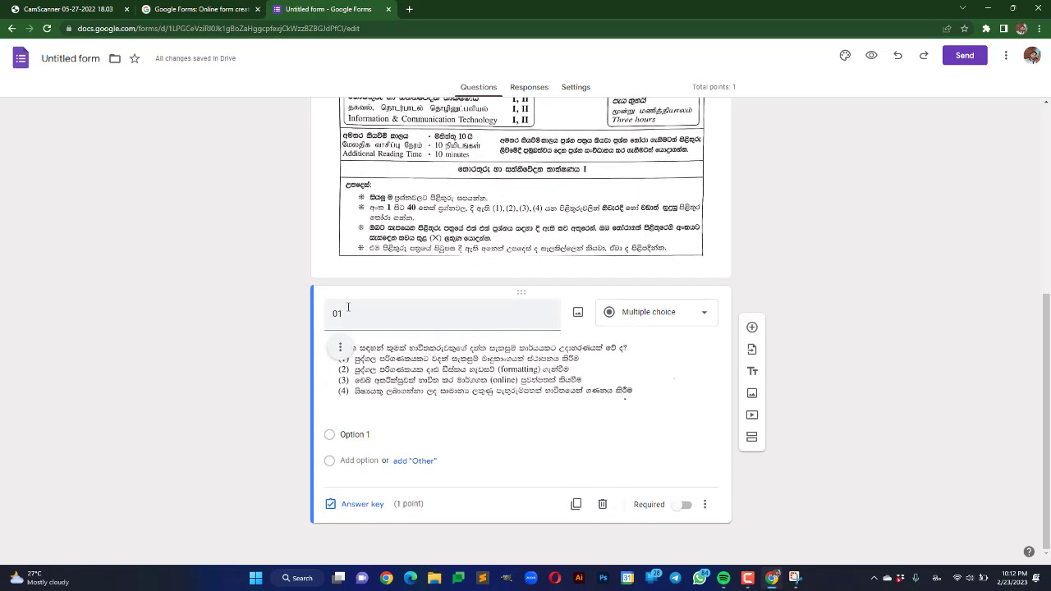
Give question 01 the answer options 1, 2, 3 and 4, arranged in ascending order.
click(366, 435)
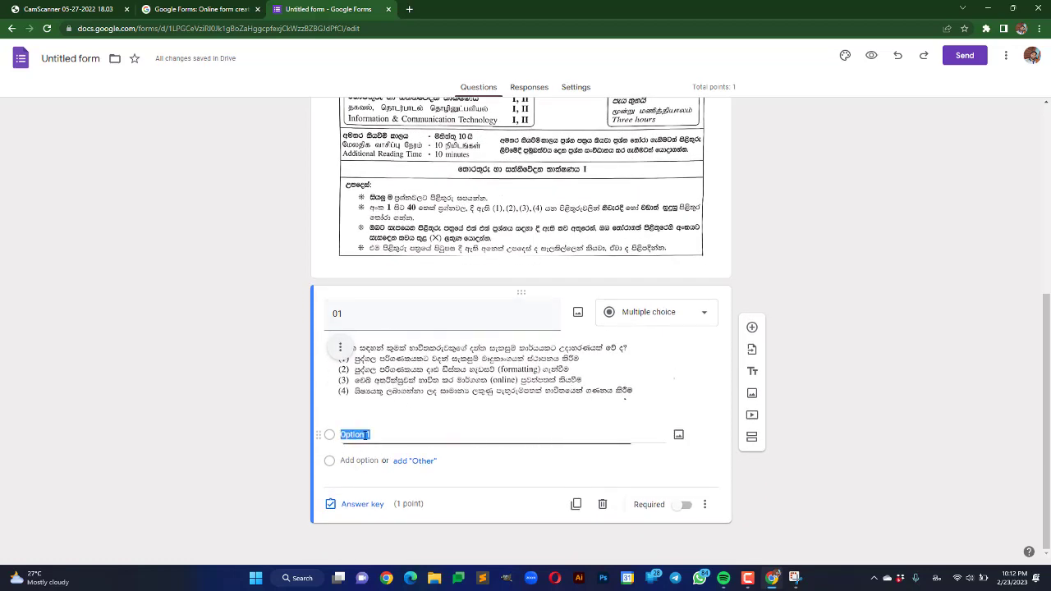
text(1)
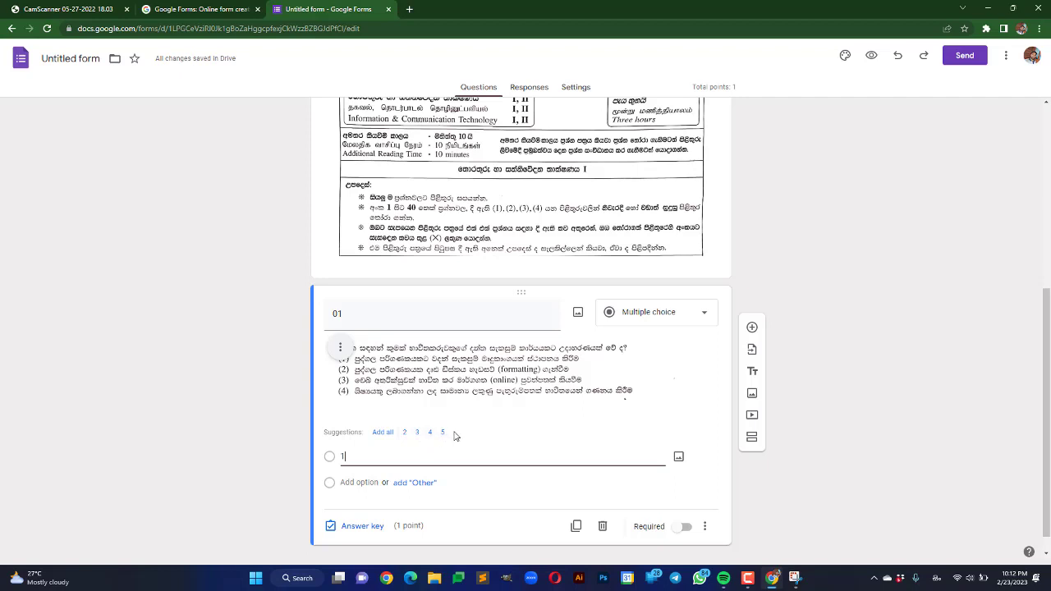
click(405, 432)
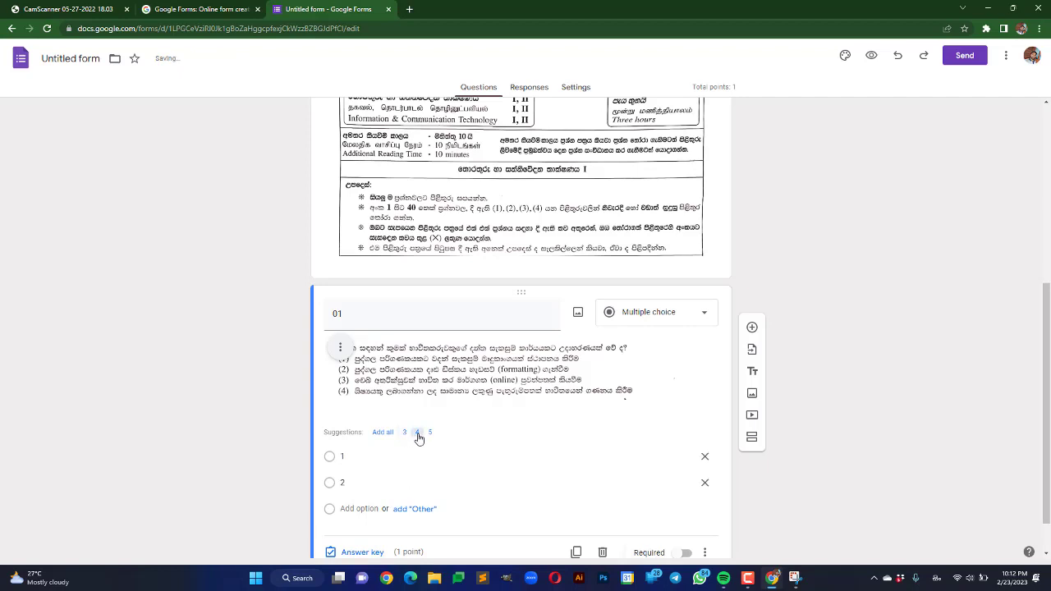
click(417, 433)
click(405, 434)
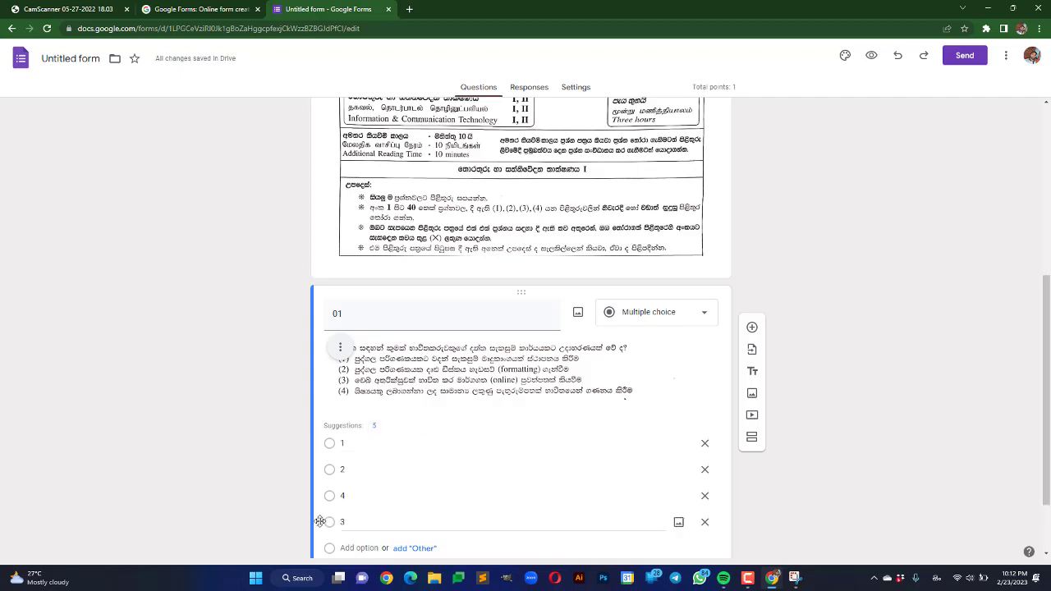
drag(319, 521, 329, 492)
scroll(404, 485, down, 1)
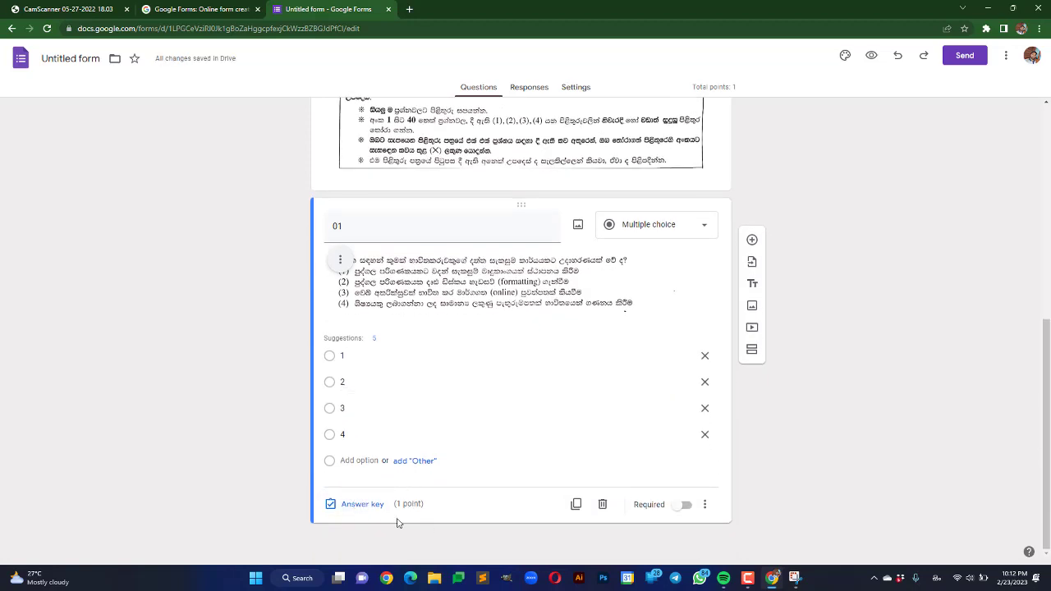
Mark option 4 as the correct answer in question 01's answer key.
click(355, 506)
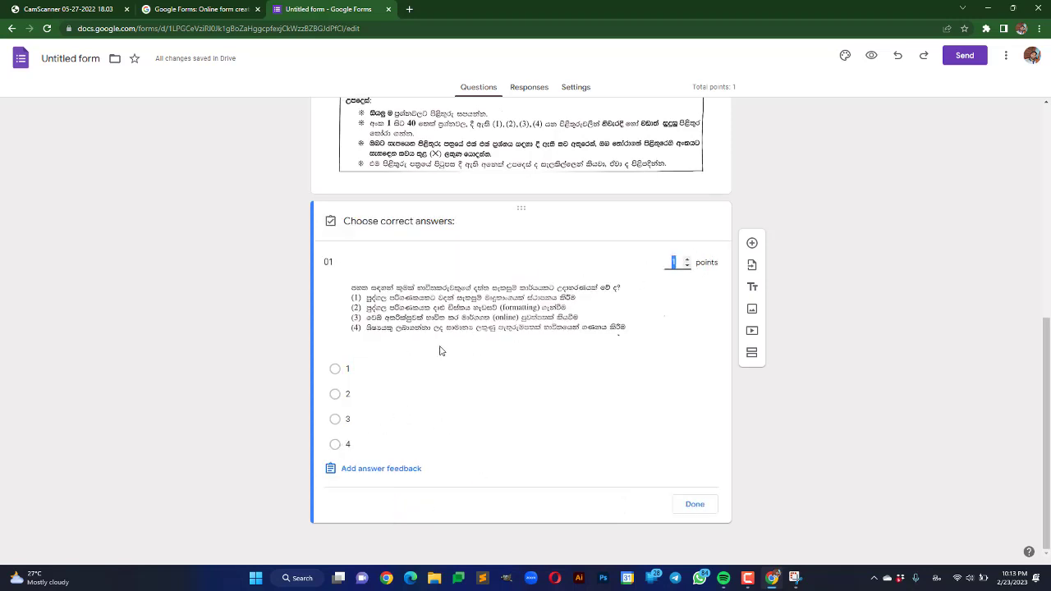
click(336, 445)
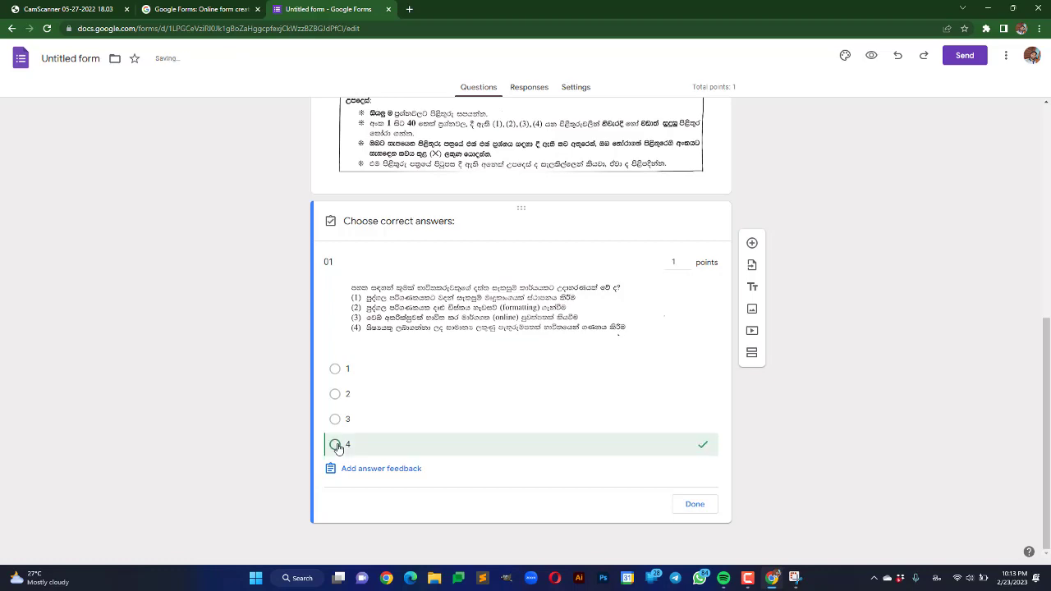
click(691, 504)
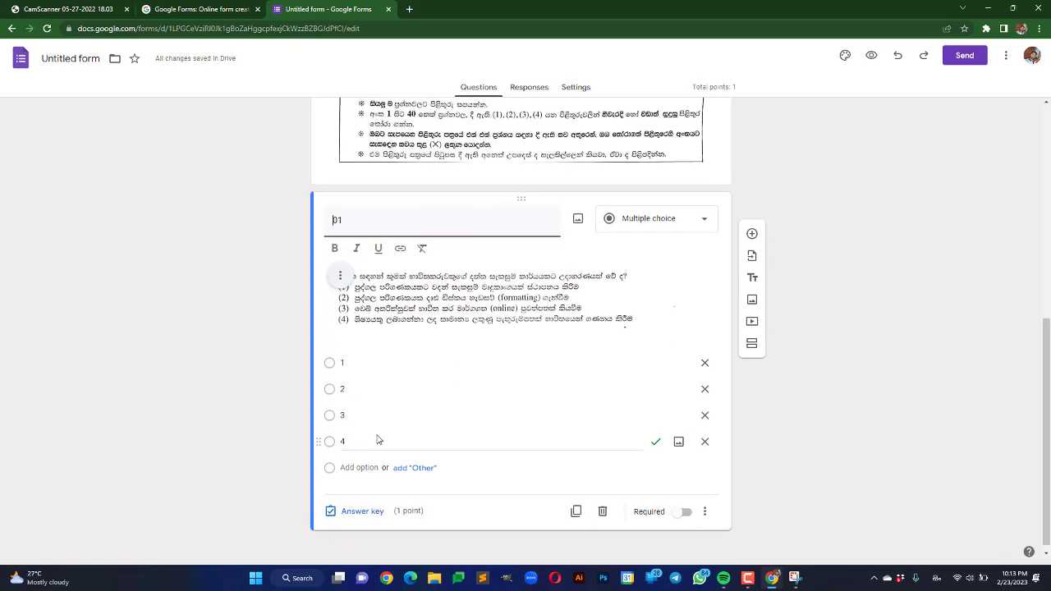
Open the ol 2021 ict marking scheme PDF from the OL 2021 folder inside the CLASS folder.
click(434, 577)
click(434, 577)
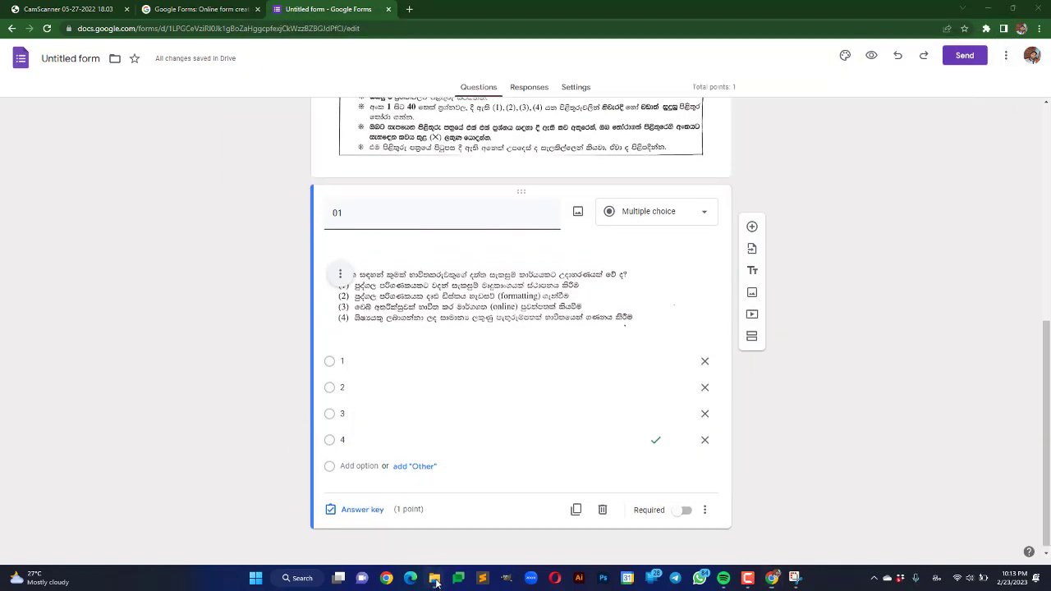
click(435, 578)
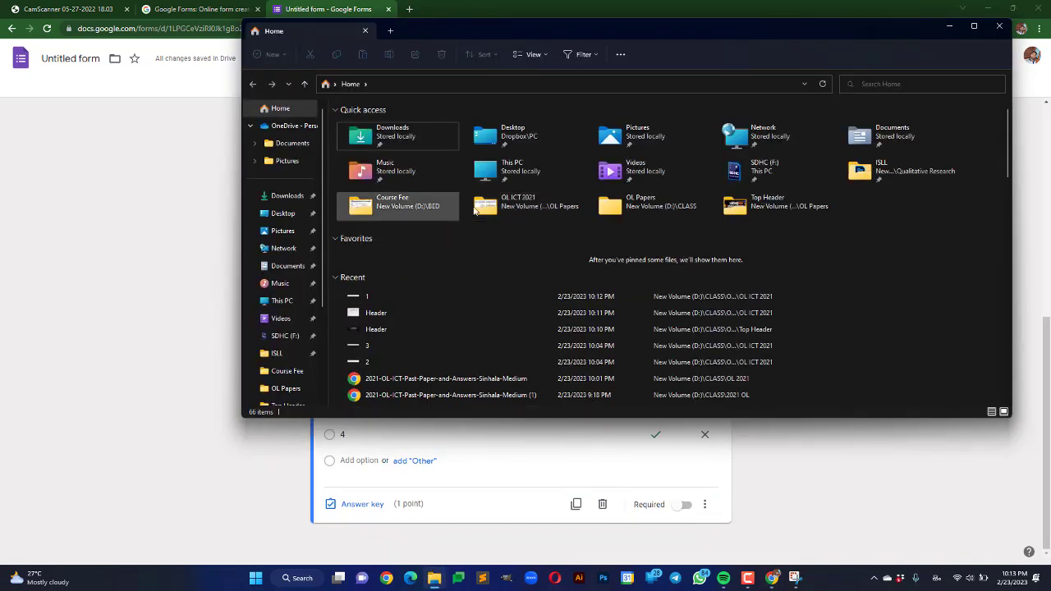
double_click(526, 216)
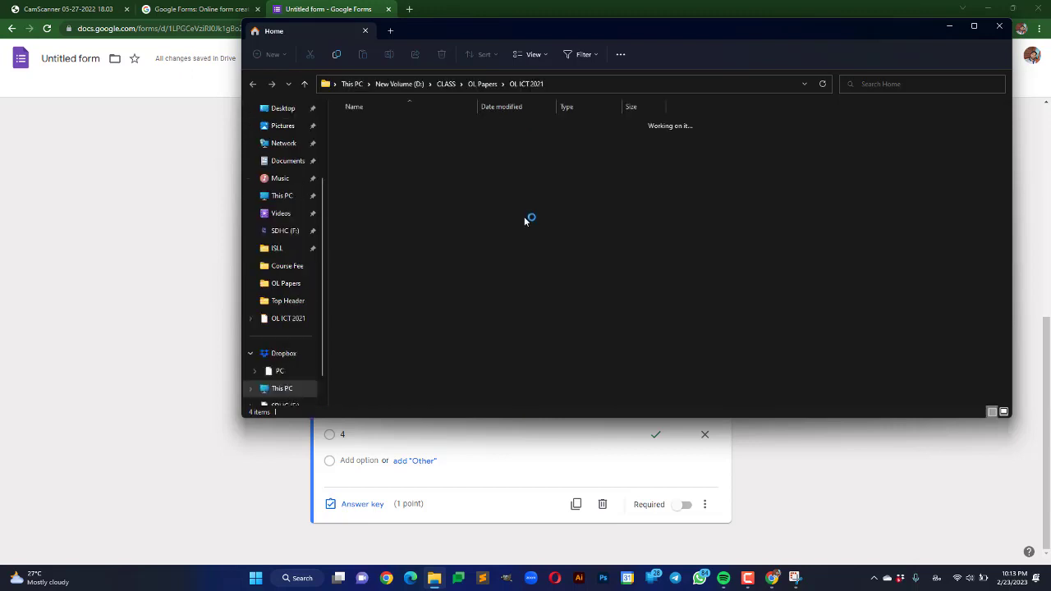
click(482, 84)
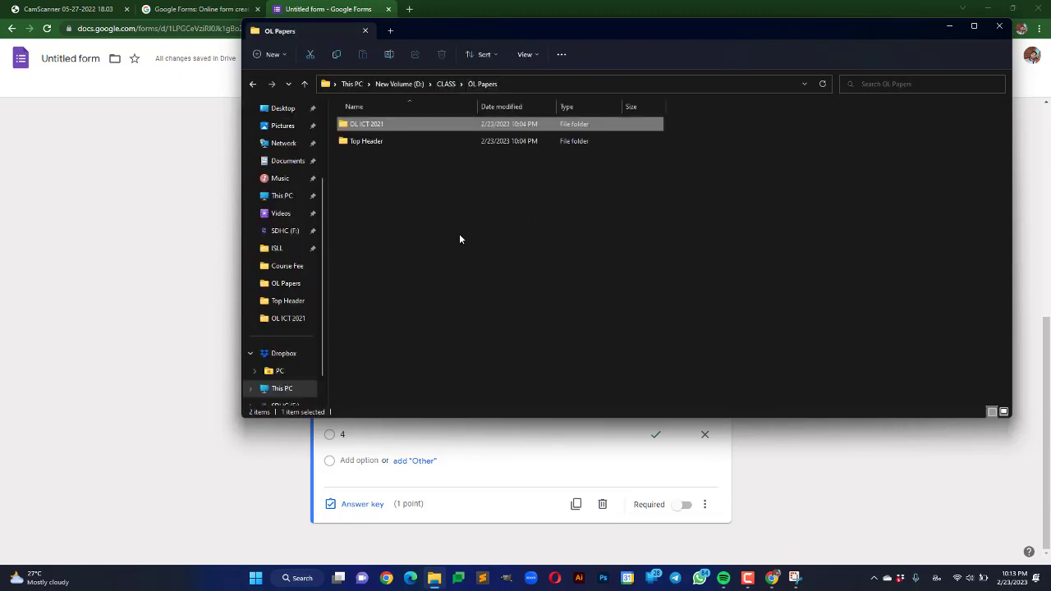
click(445, 83)
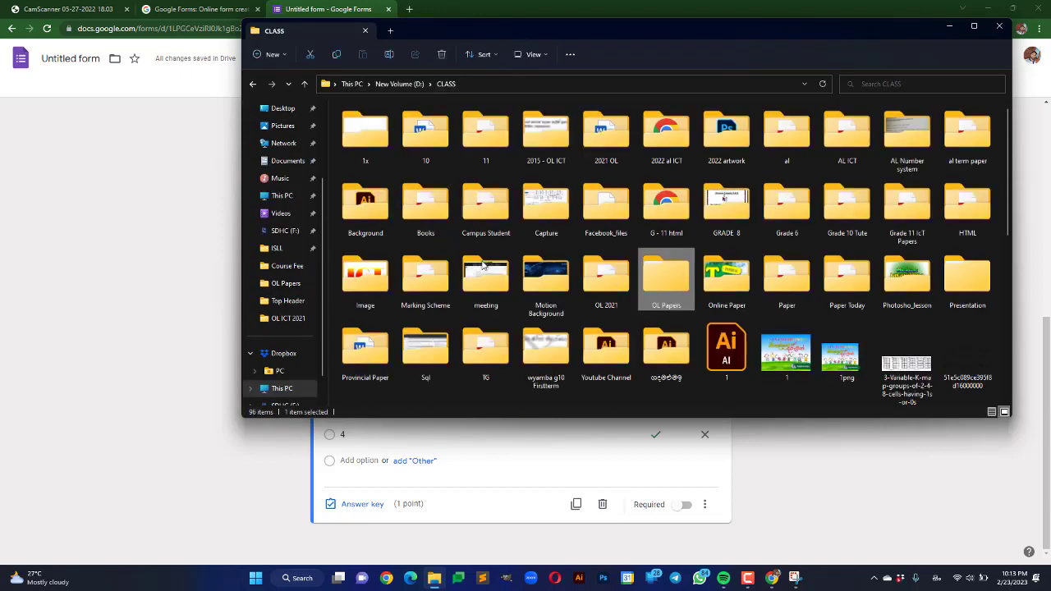
double_click(606, 277)
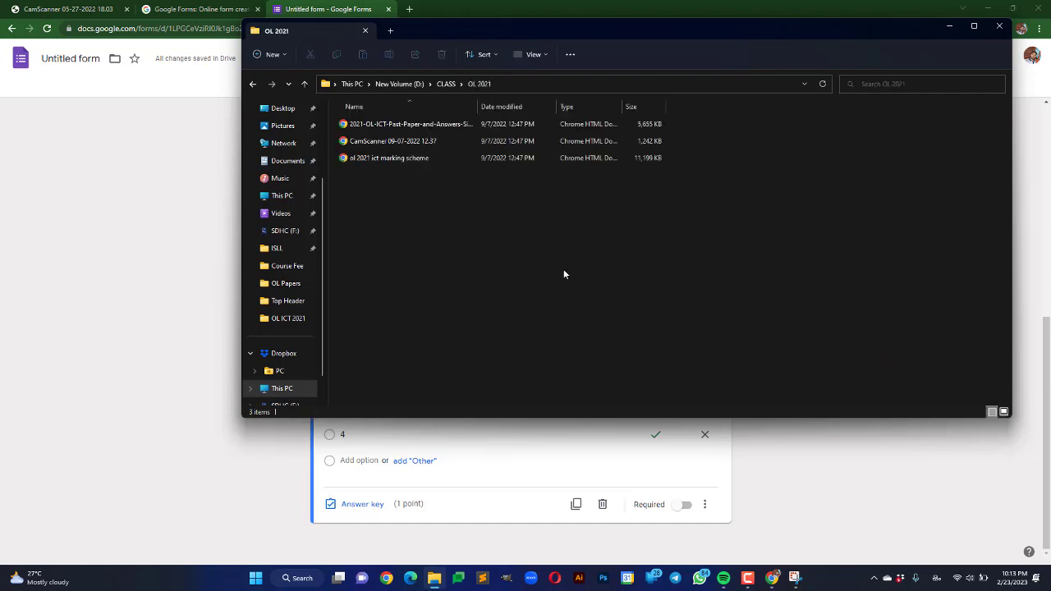
double_click(353, 157)
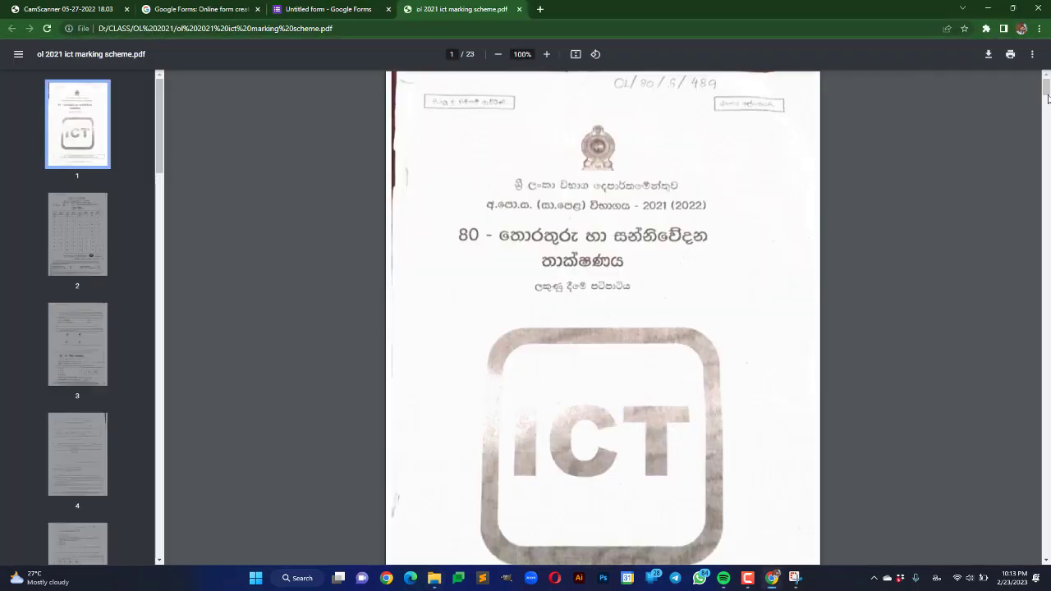
Check the paper I answer table on page 2 of the marking scheme and return to the form editor.
drag(1048, 98, 1047, 136)
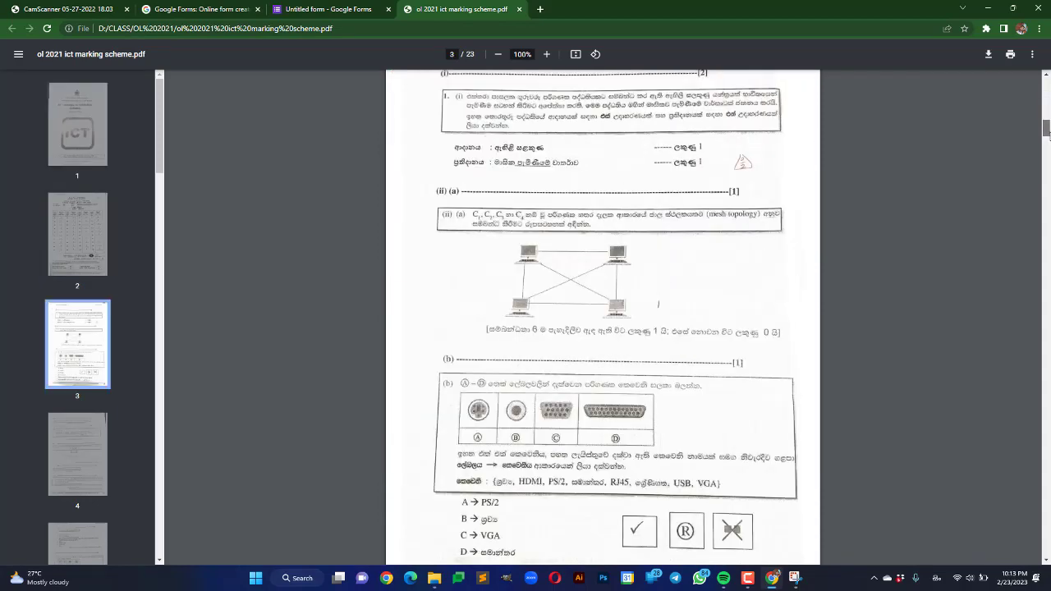
scroll(1047, 136, up, 8)
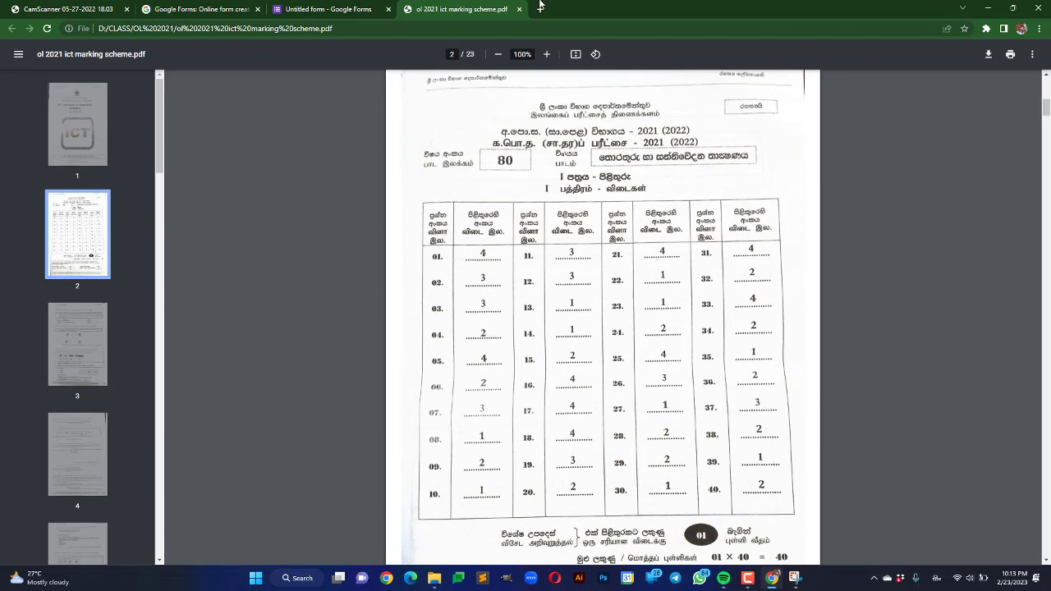
click(337, 9)
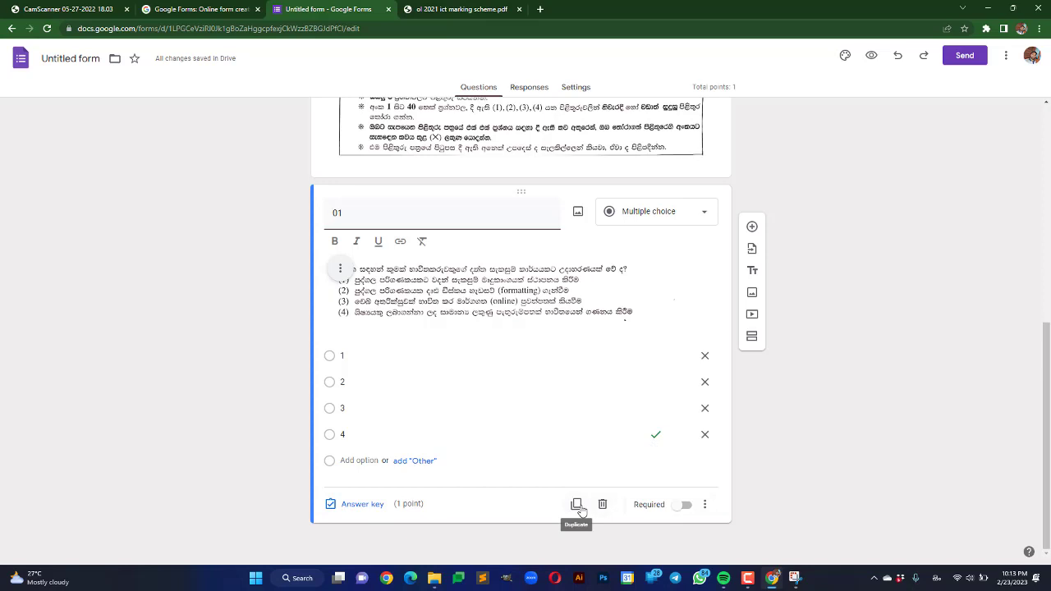
click(705, 506)
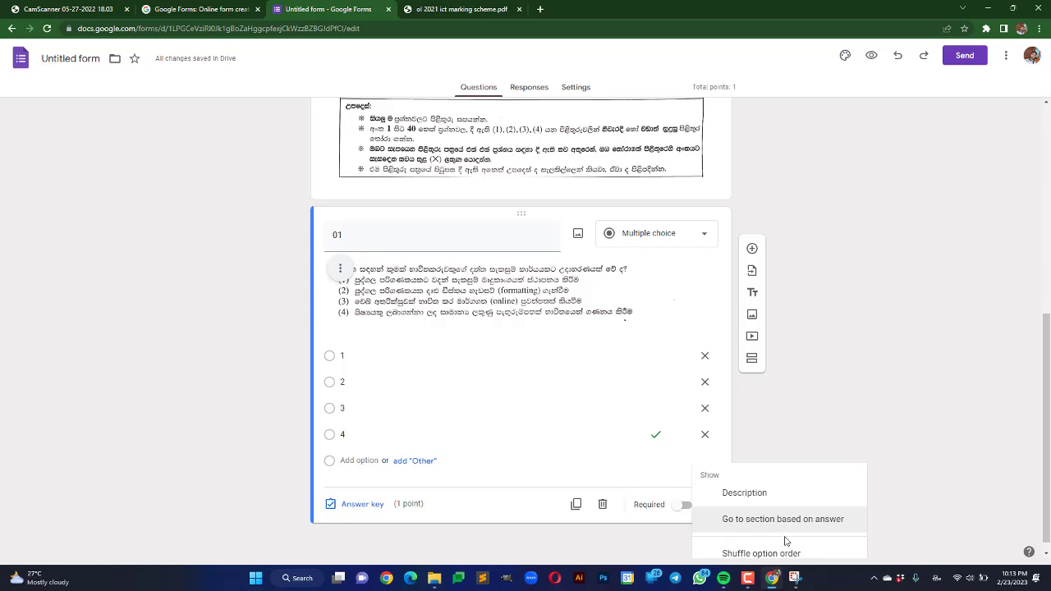
scroll(784, 546, down, 1)
click(652, 538)
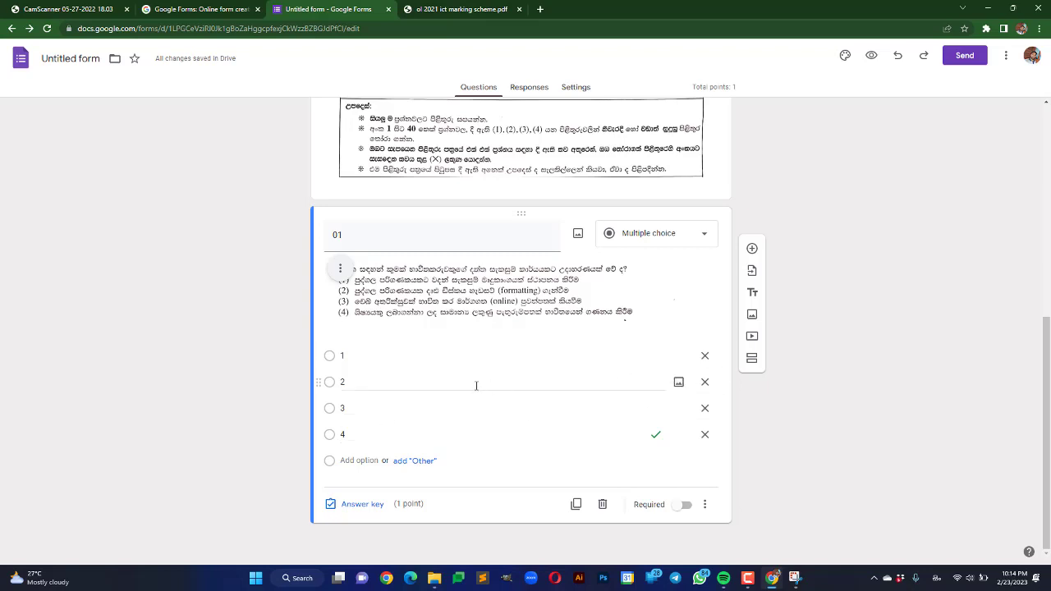
Add a new question below question 01, insert image 2 from the OL ICT 2021 folder, and title it "02".
click(759, 255)
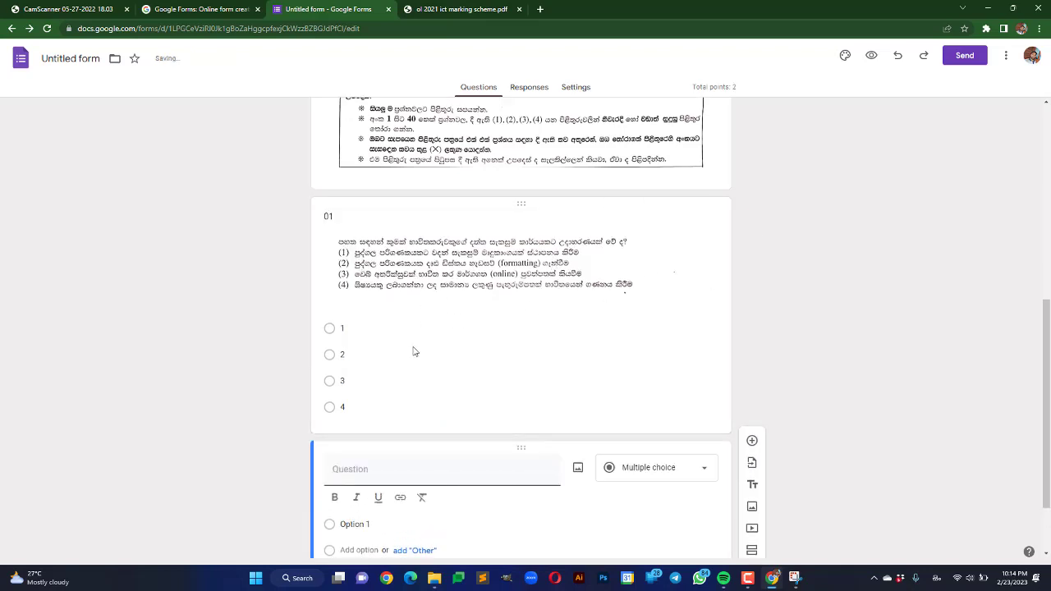
click(577, 378)
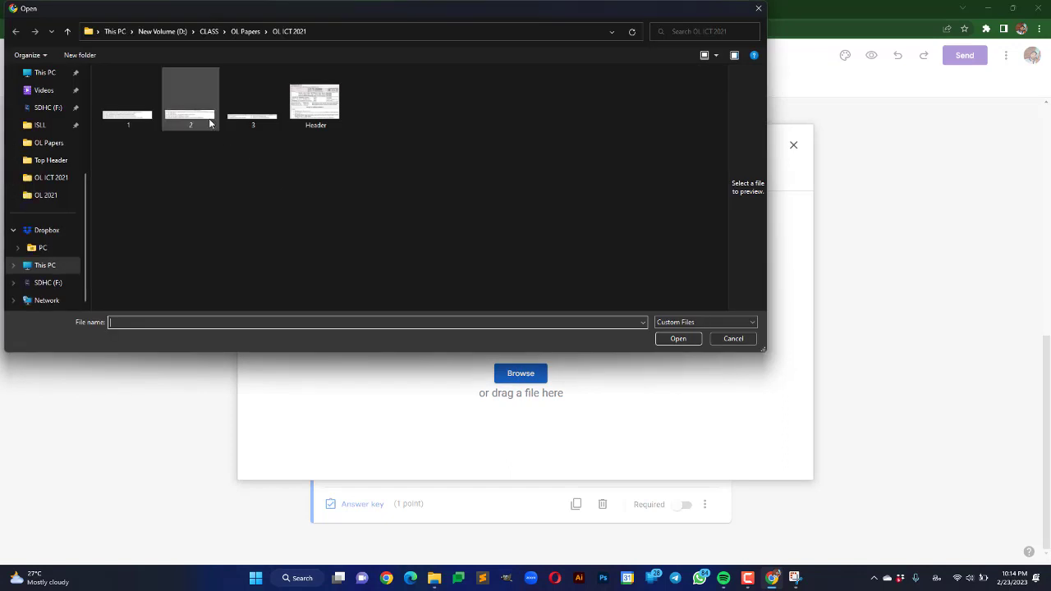
click(204, 117)
double_click(204, 117)
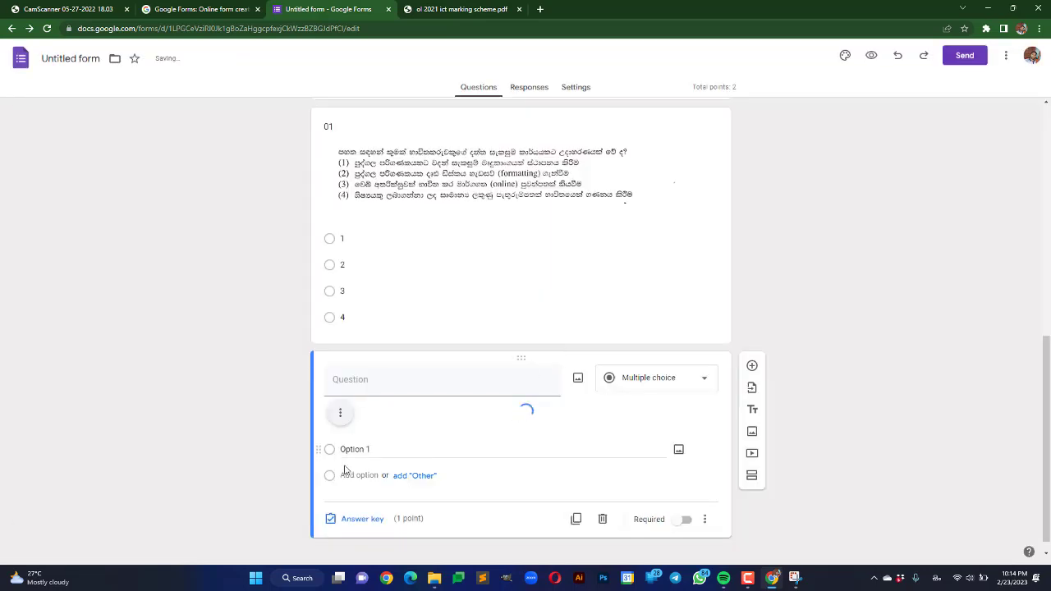
click(372, 378)
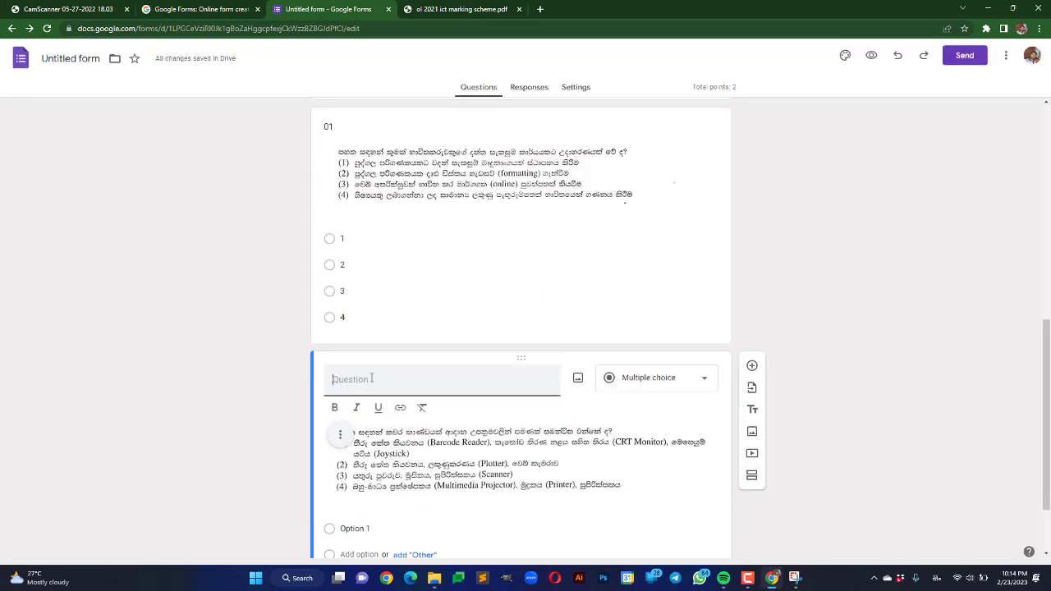
text(02)
Give question 02 the answer options 1, 2, 3 and 4.
scroll(492, 411, down, 1)
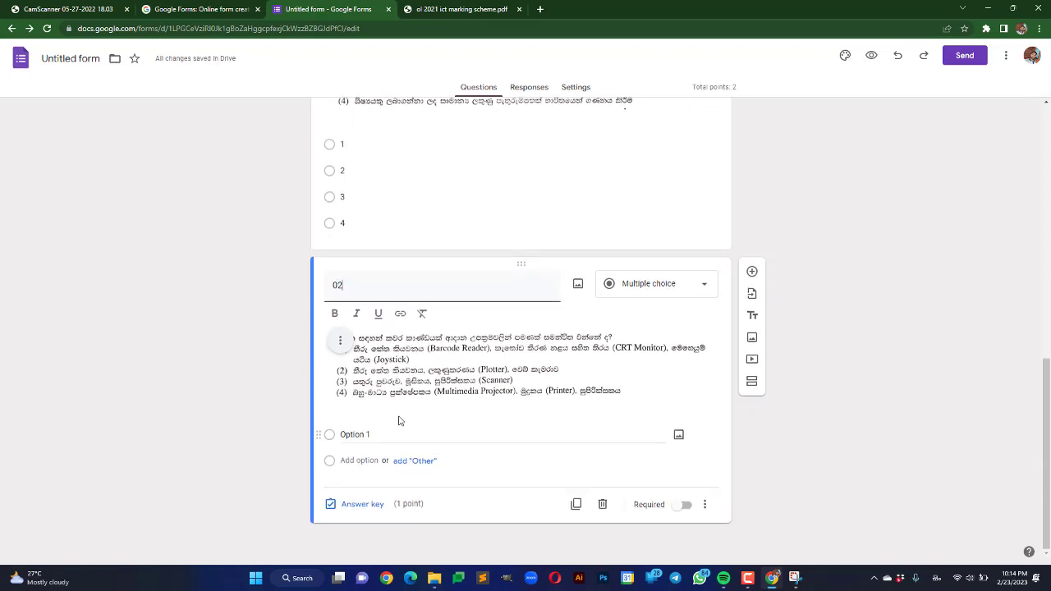
click(345, 434)
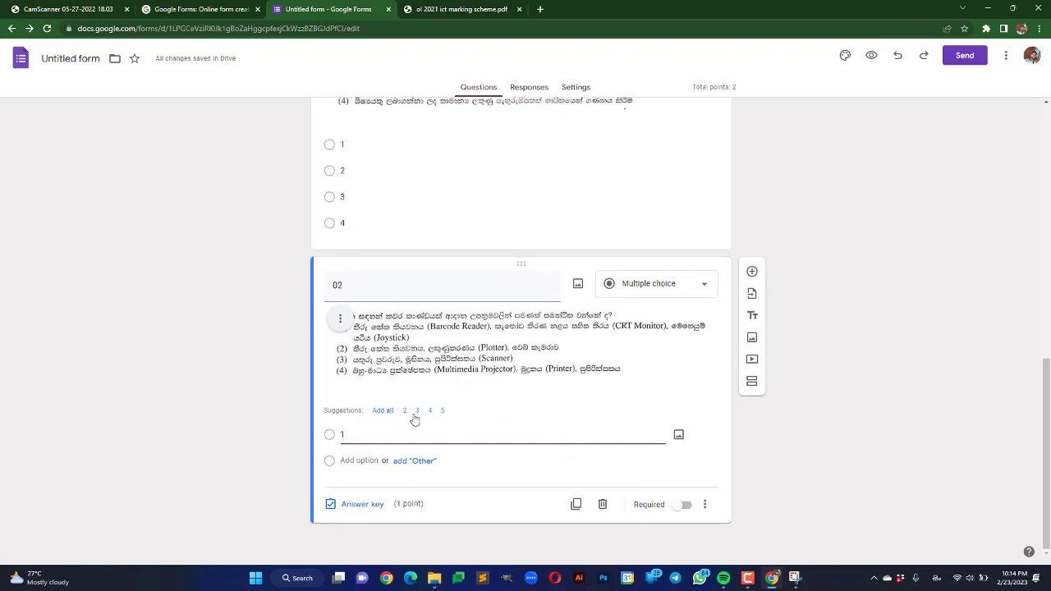
click(405, 412)
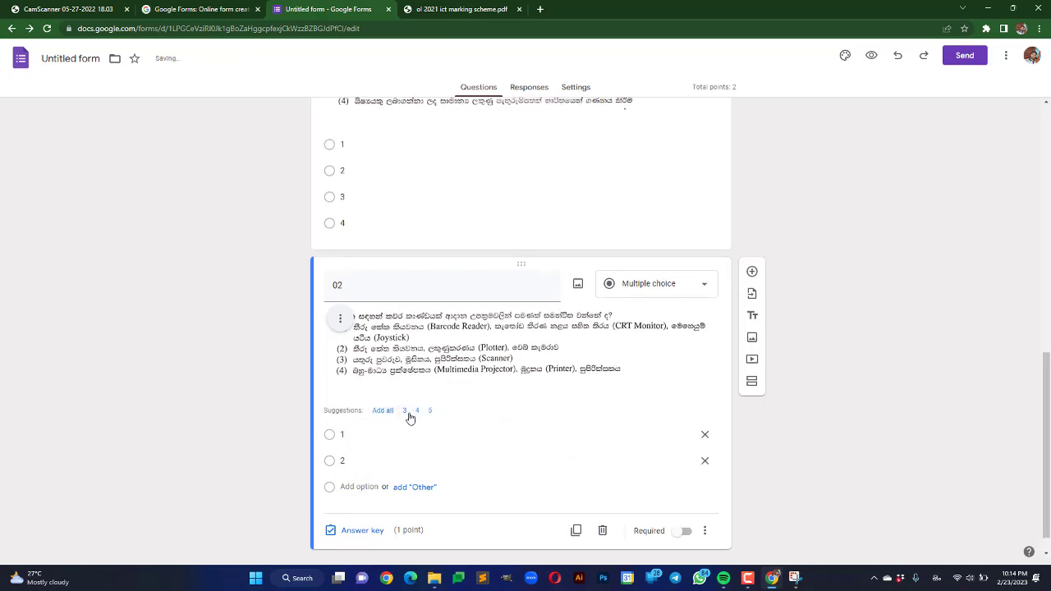
click(406, 412)
click(405, 411)
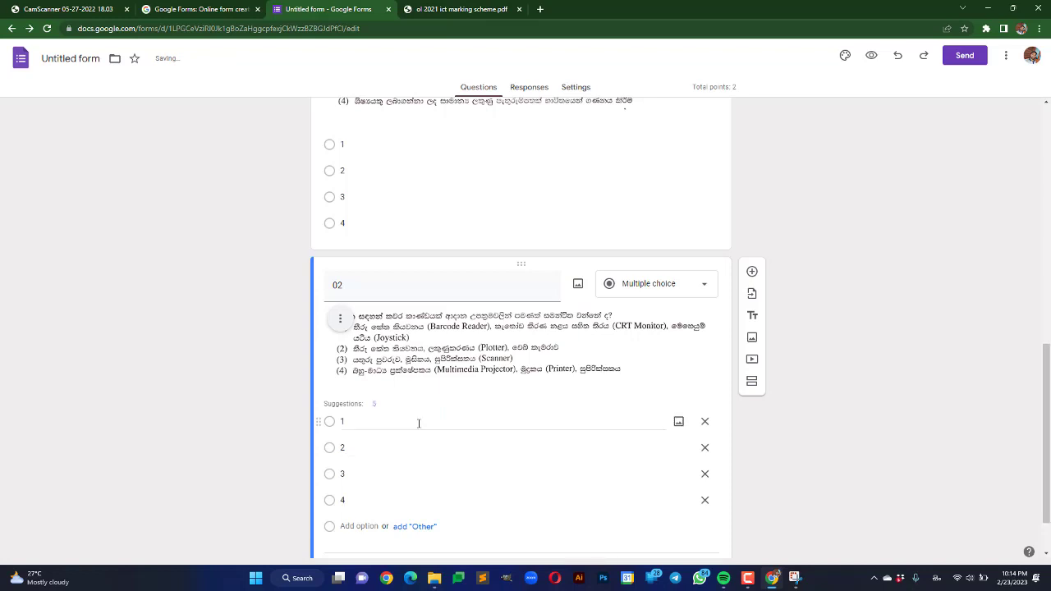
Mark option 3 as the correct answer in question 02's answer key.
scroll(342, 538, down, 1)
click(347, 504)
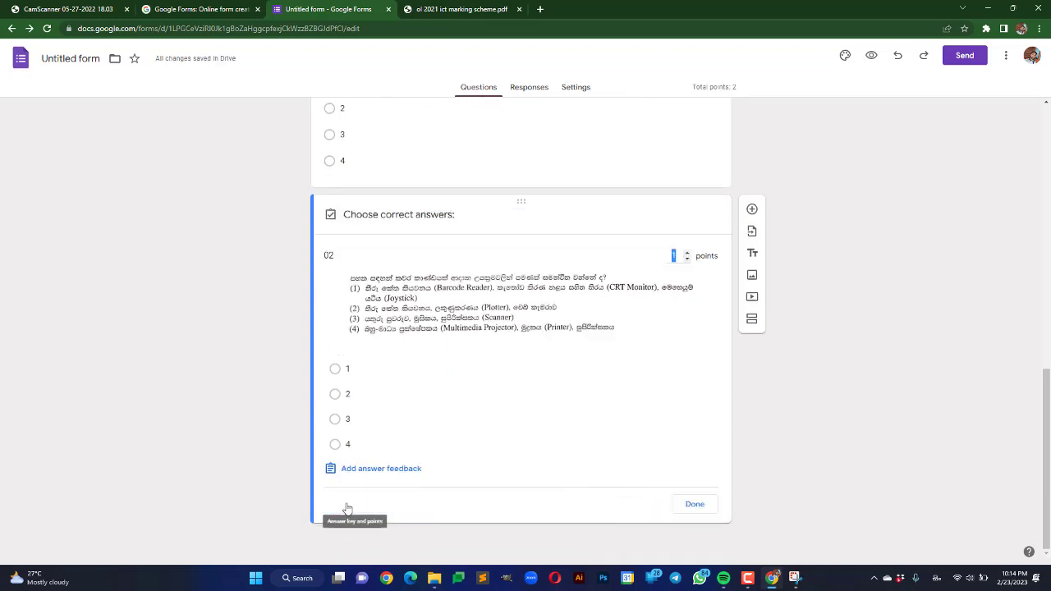
click(336, 422)
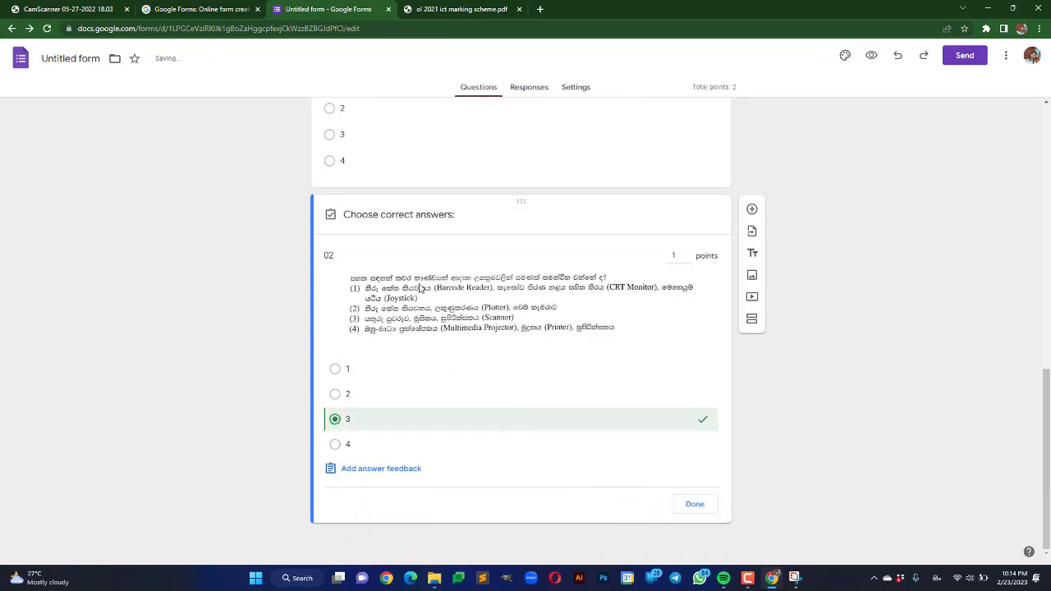
click(700, 504)
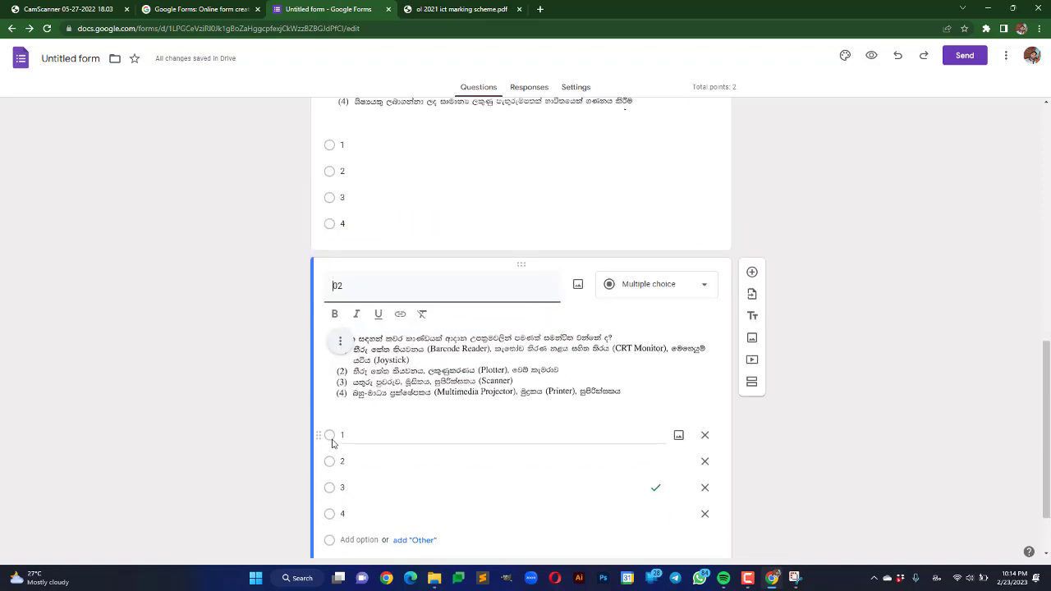
Preview the form and look through its header image and both questions.
scroll(518, 244, up, 1)
scroll(518, 244, up, 4)
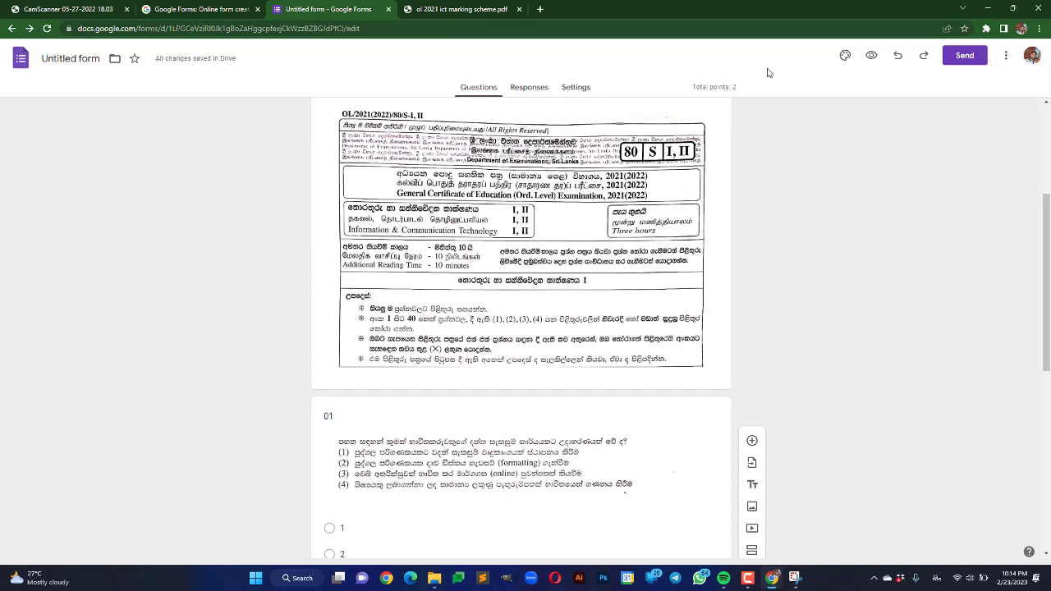
scroll(579, 286, up, 3)
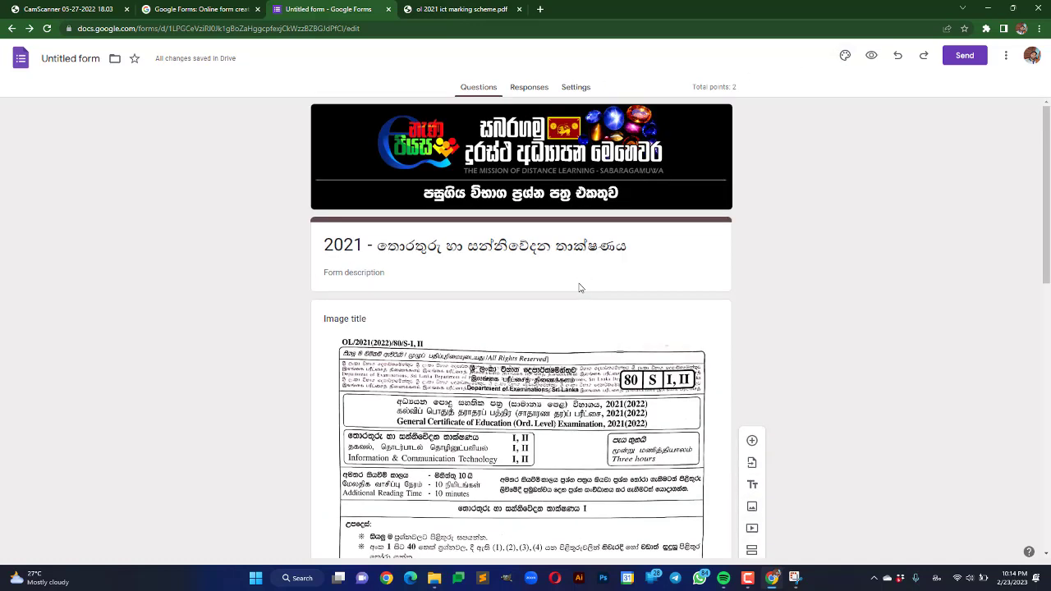
click(872, 58)
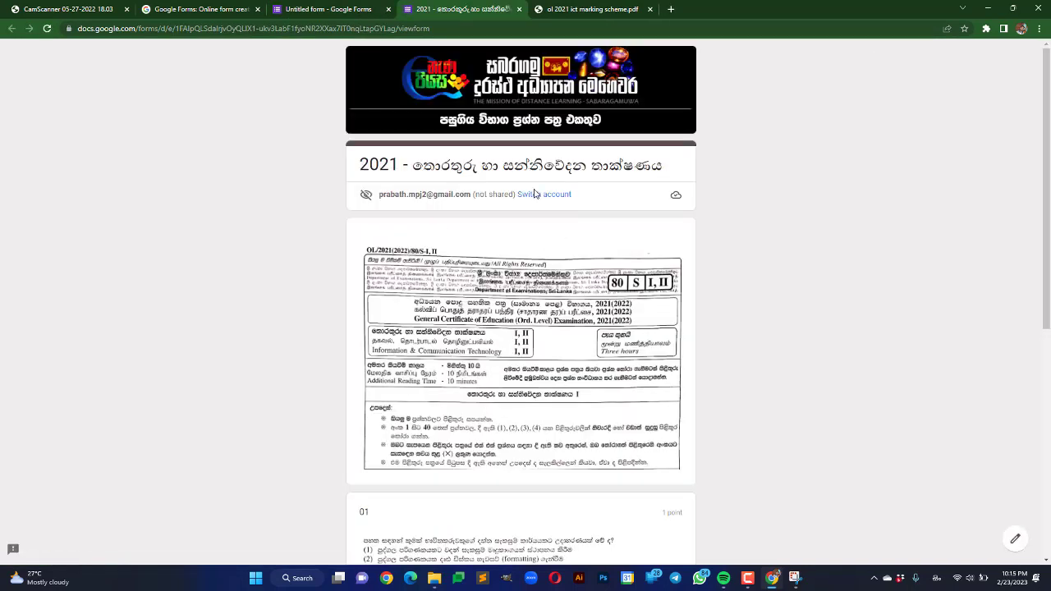
scroll(504, 305, down, 3)
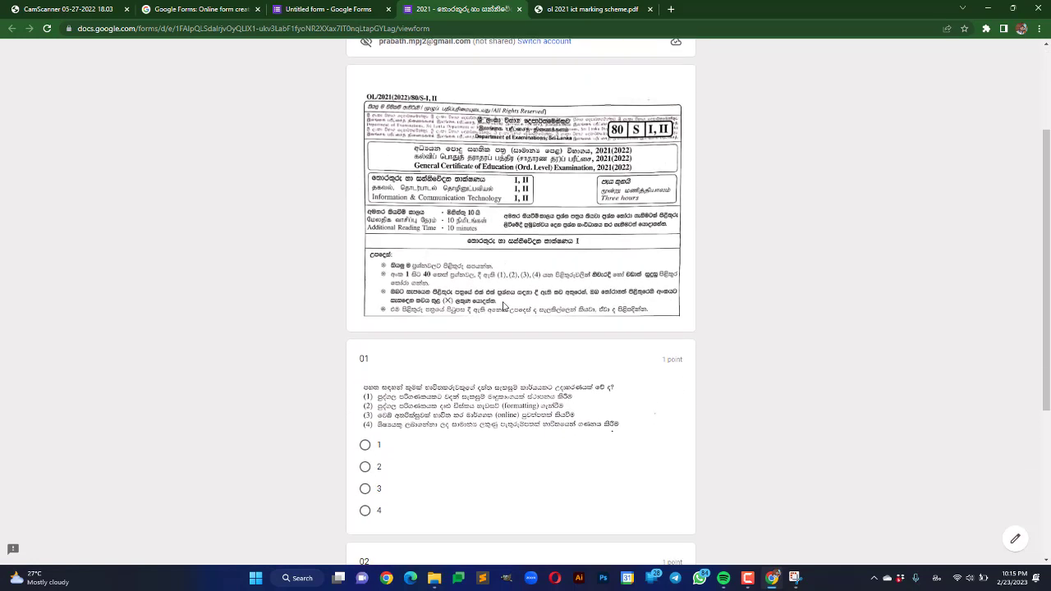
scroll(389, 399, down, 3)
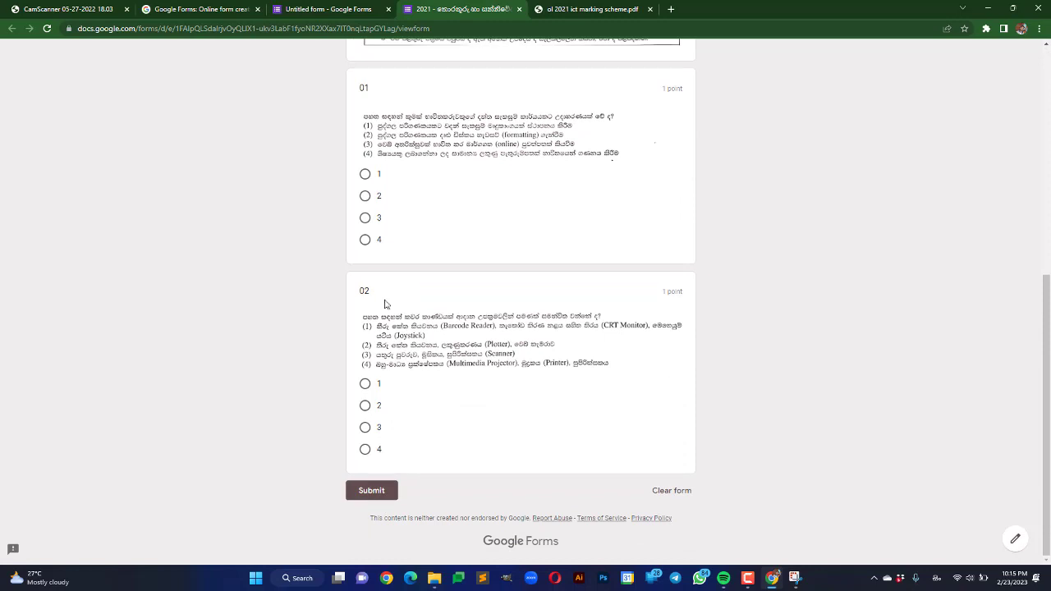
Submit a test response to the previewed form, answering 4 for question 01 and 3 for question 02.
scroll(391, 280, up, 2)
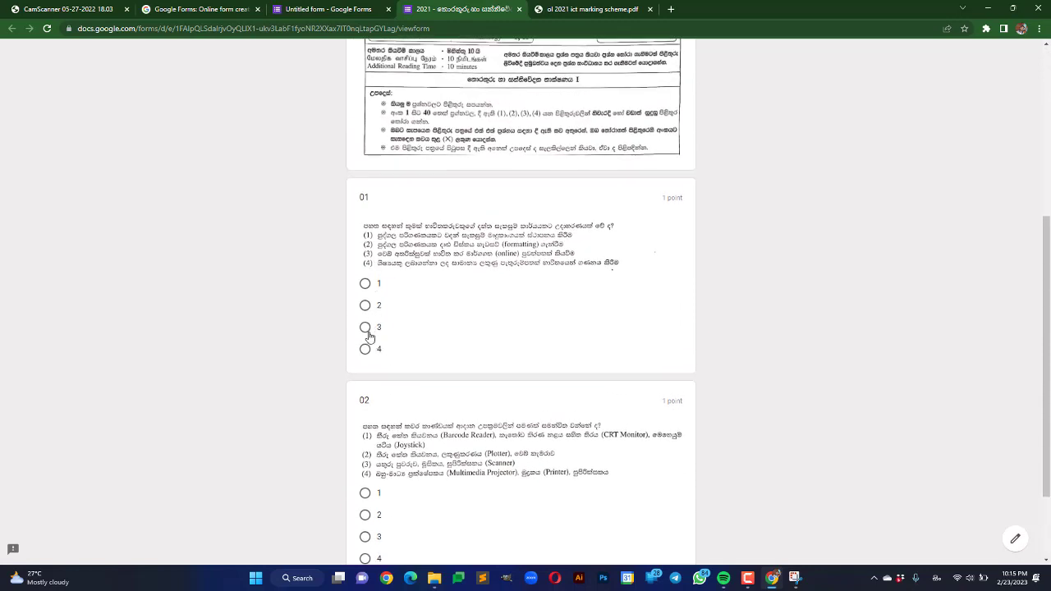
click(366, 351)
scroll(367, 410, down, 2)
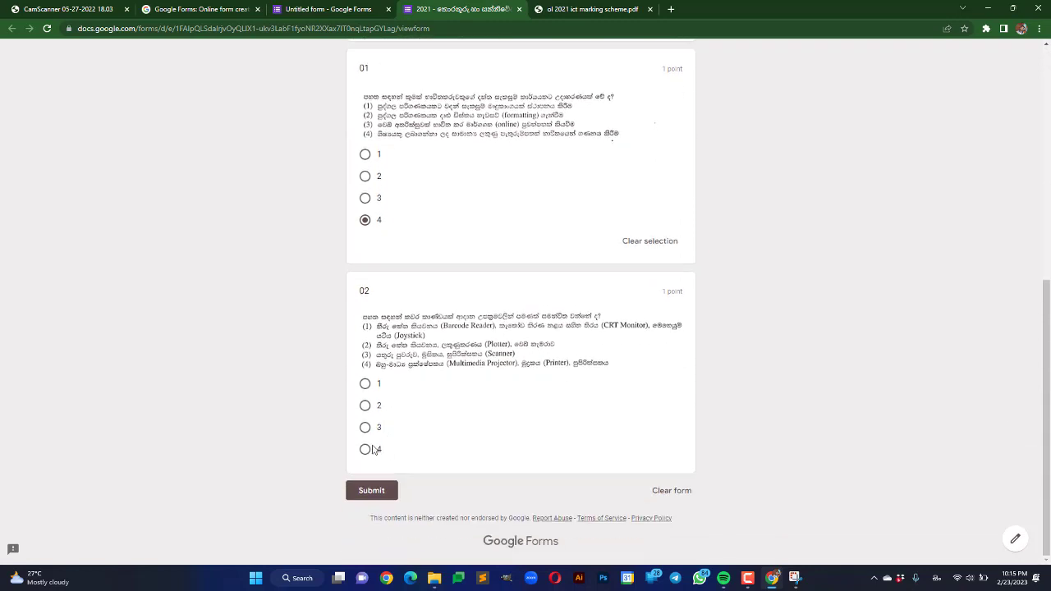
click(366, 430)
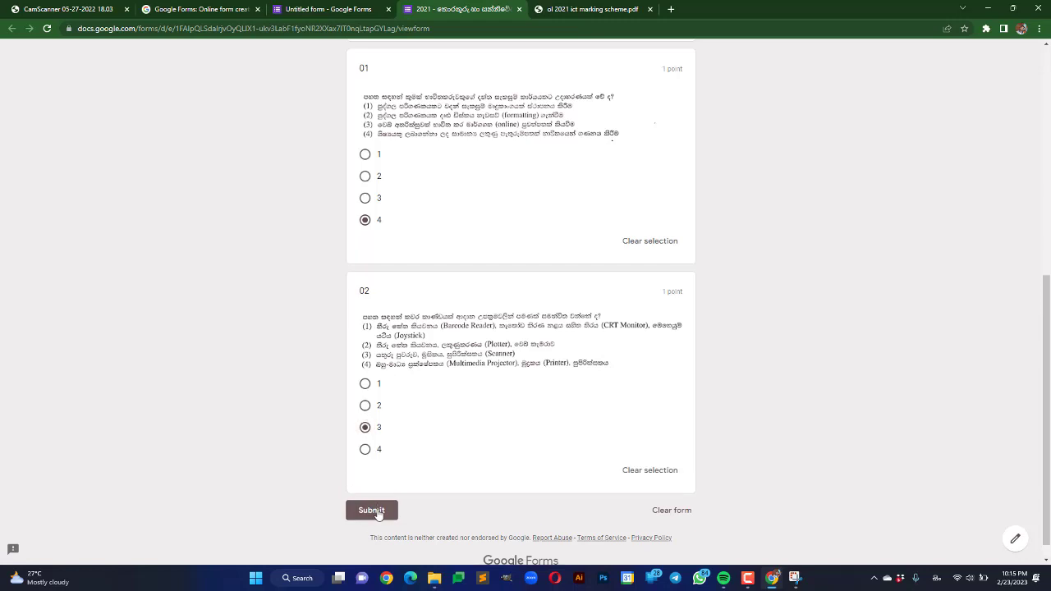
click(372, 510)
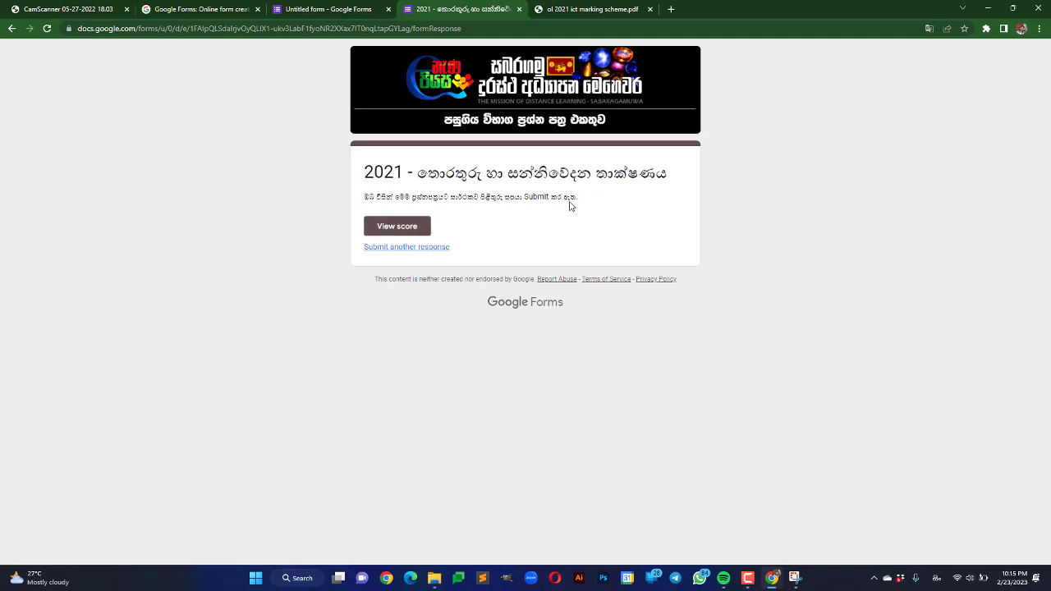
View the score of the submitted response and review the total points and the marking of both questions.
click(402, 235)
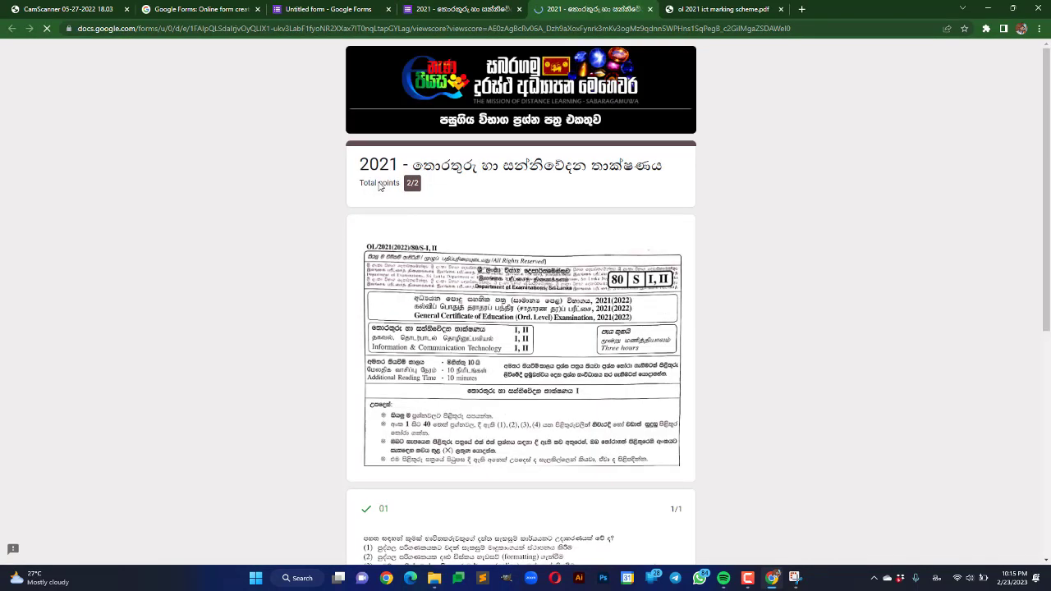
scroll(471, 239, down, 5)
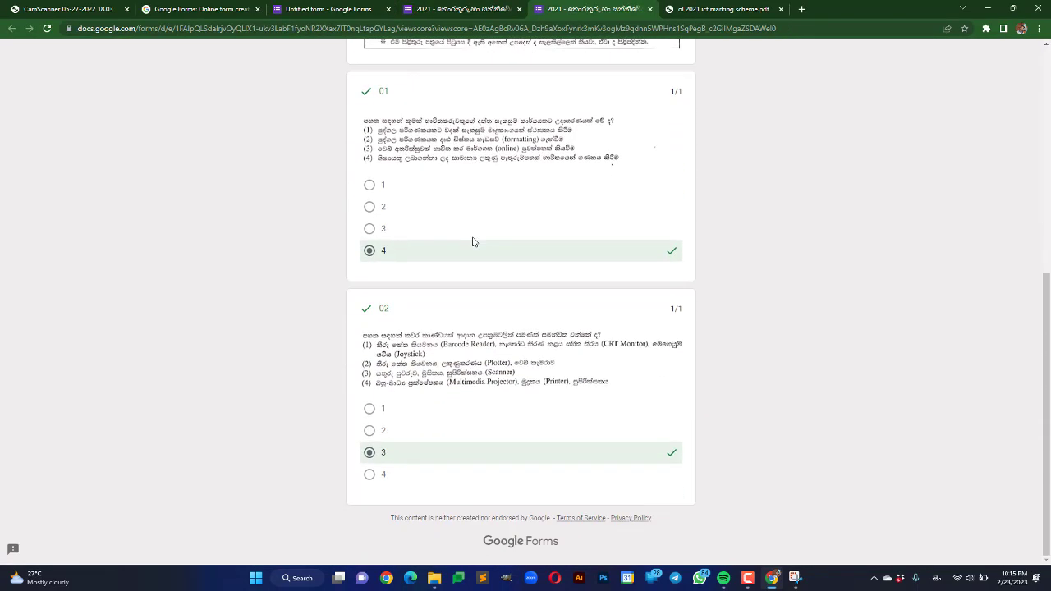
scroll(450, 356, up, 4)
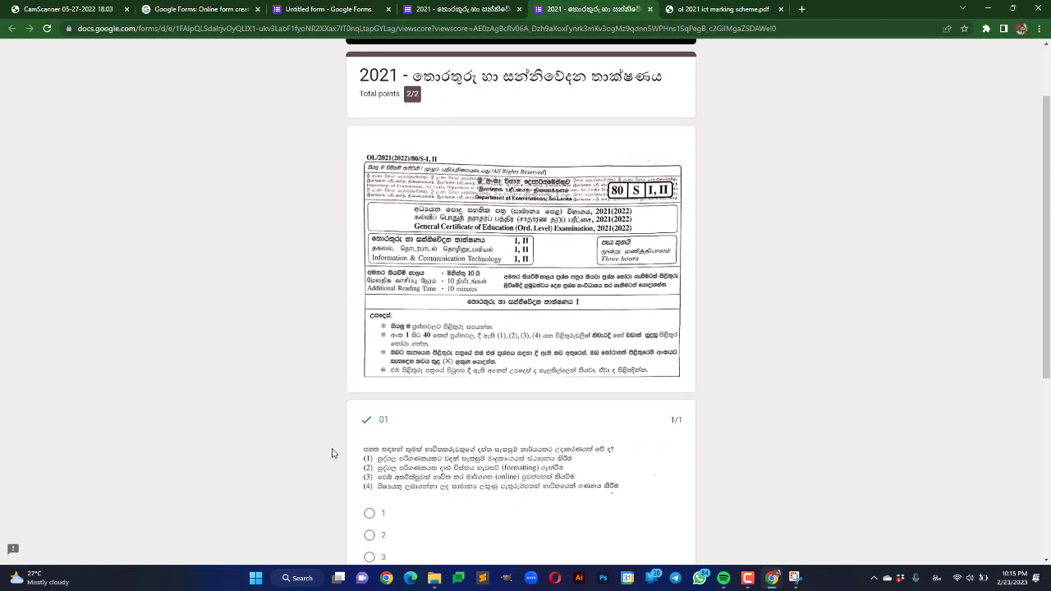
scroll(333, 453, down, 5)
scroll(394, 399, up, 5)
Close the score page and the submitted response page, and return to the form editor.
click(729, 10)
click(591, 9)
click(649, 10)
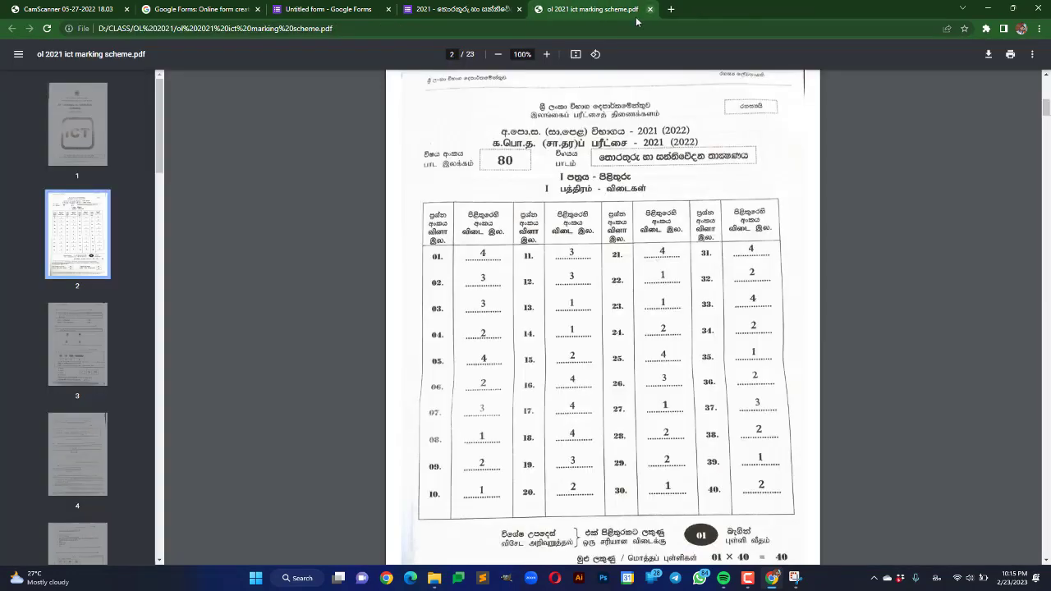
click(476, 11)
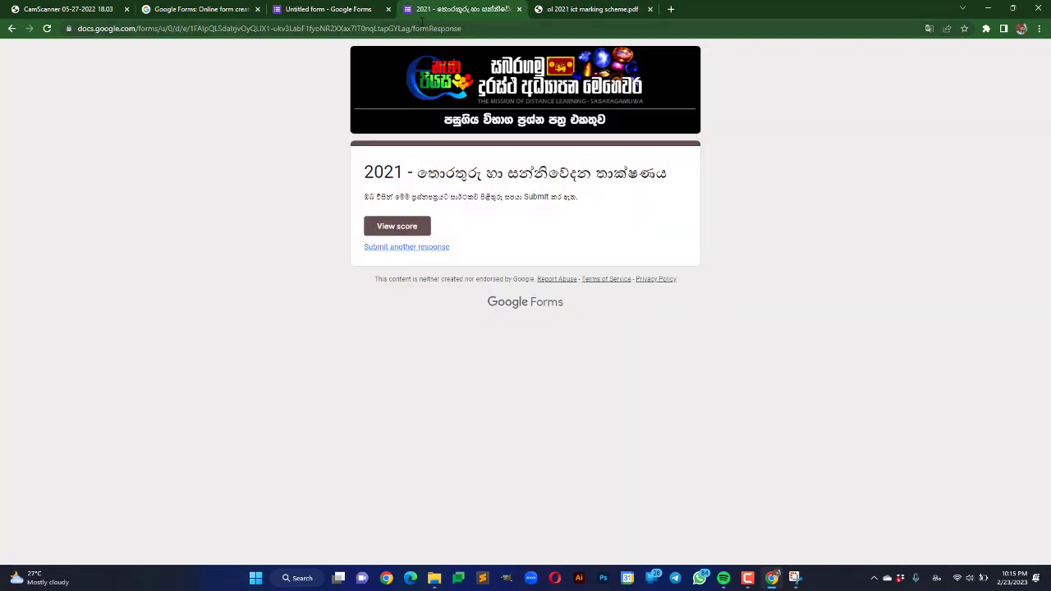
click(515, 9)
click(361, 10)
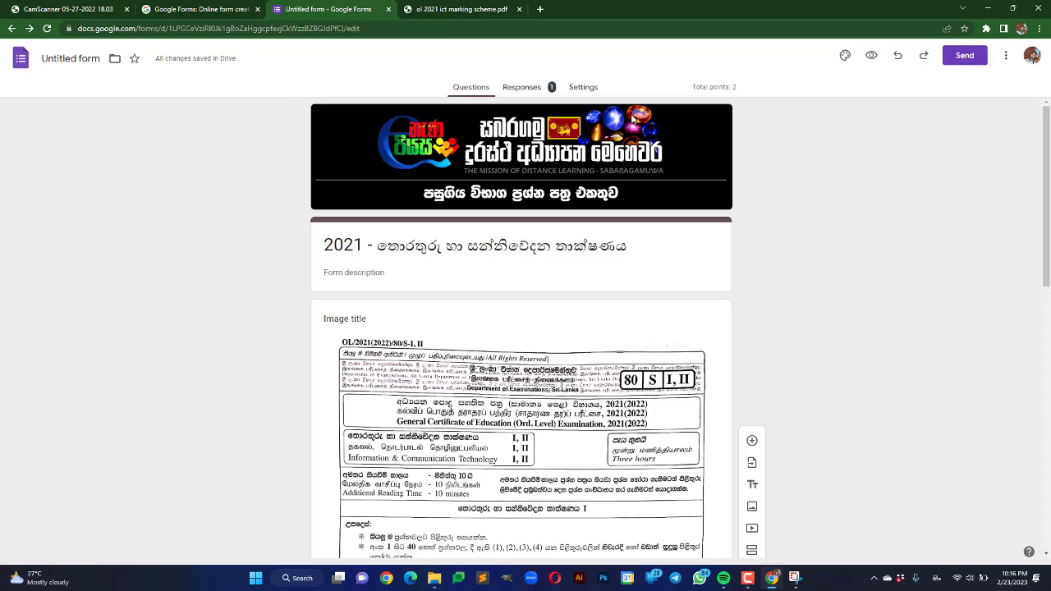
Open the form's collaborator settings.
click(1007, 56)
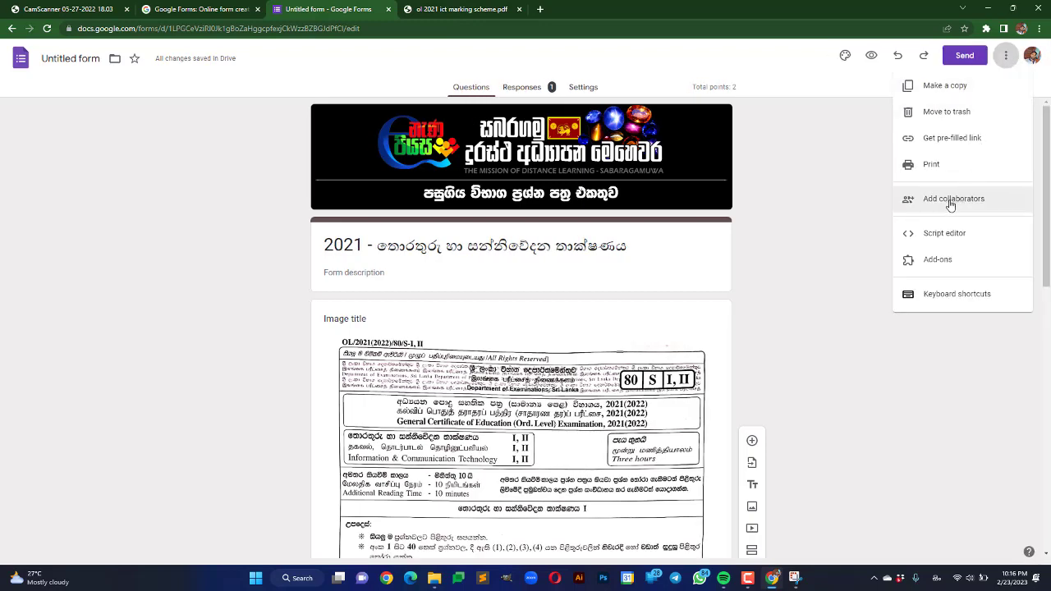
click(950, 201)
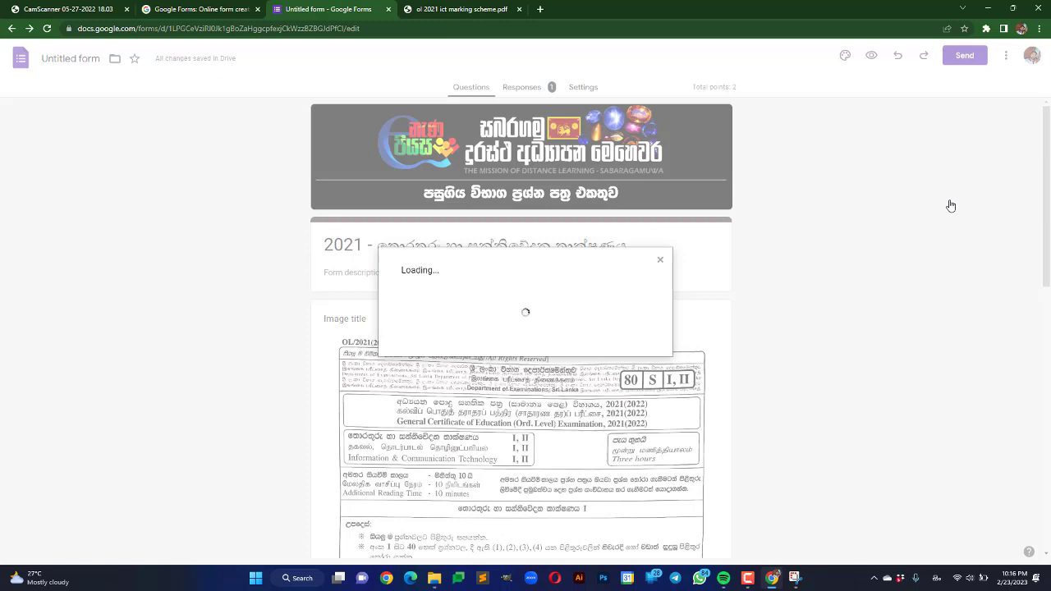